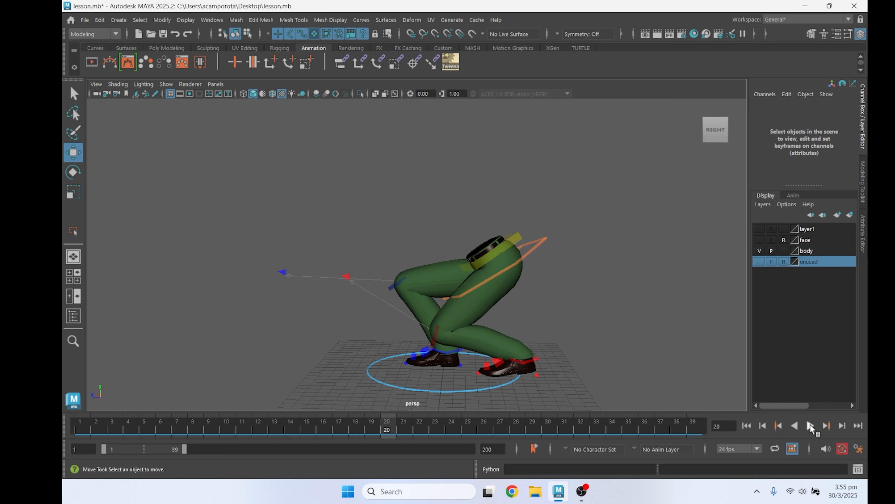
Play and scrub the crouch animation between frames 1 and 21, examining the hips and feet from the side and front
drag(88, 423, 120, 430)
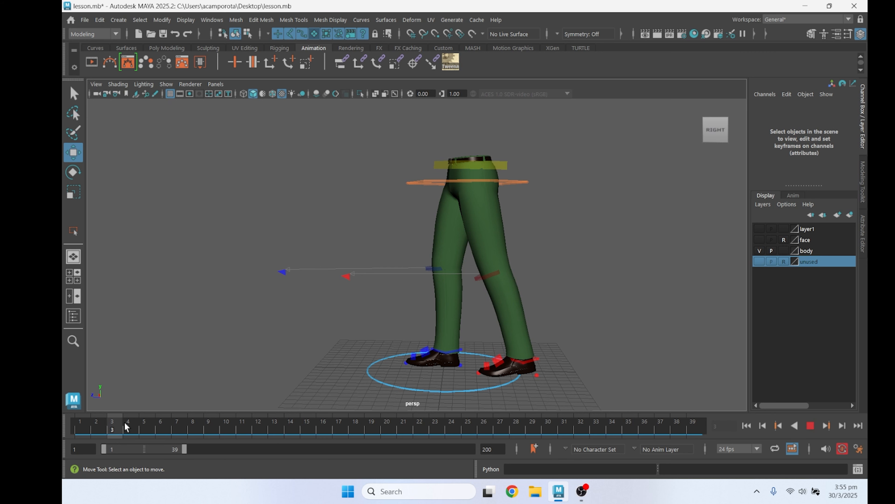
drag(124, 422, 304, 426)
alt+drag(349, 290, 326, 293)
click(515, 271)
alt+drag(556, 264, 541, 251)
alt+drag(508, 306, 494, 300)
alt+middle_drag(494, 300, 439, 234)
alt+right_drag(439, 234, 440, 291)
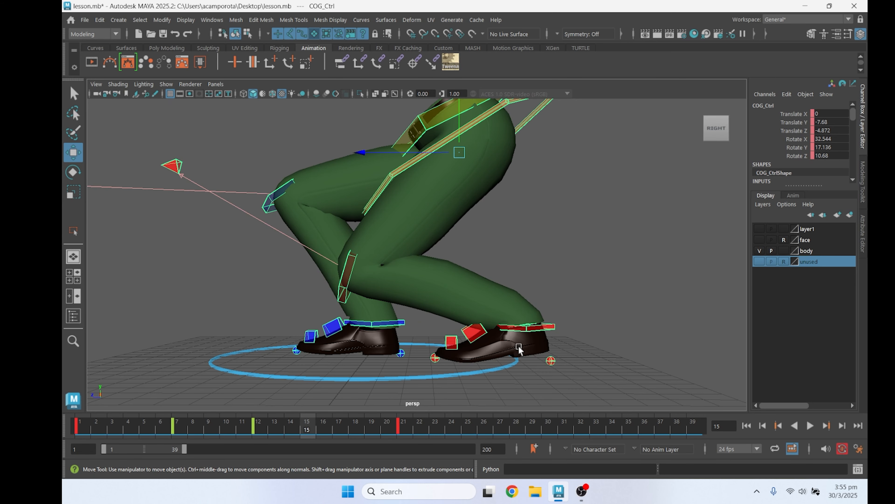
scroll(369, 357, down, 4)
alt+drag(369, 357, 355, 363)
drag(202, 424, 405, 428)
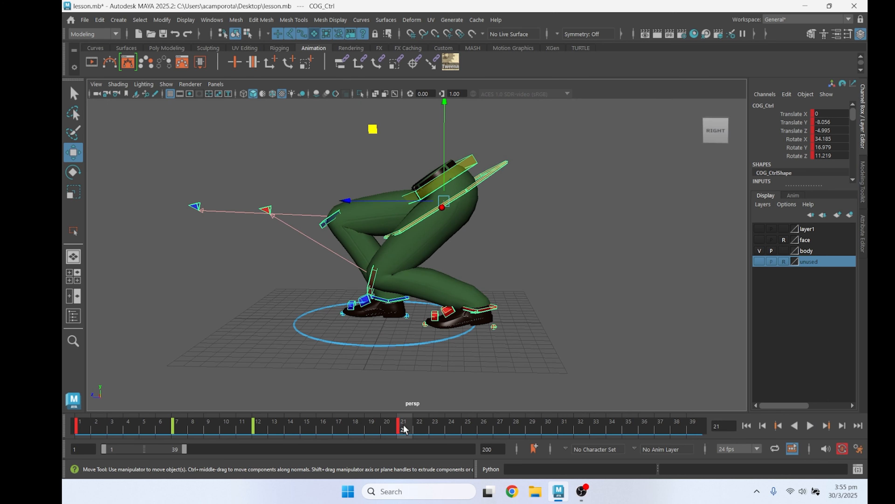
alt+drag(407, 341, 462, 358)
drag(209, 428, 291, 429)
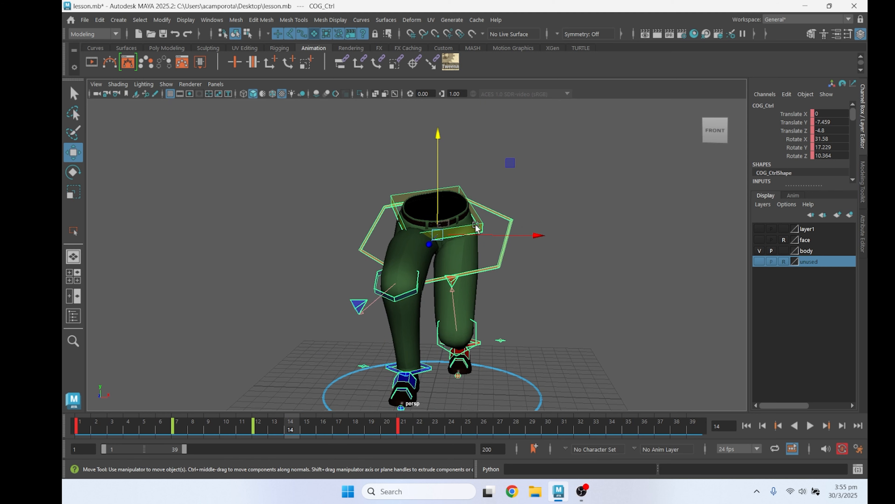
click(486, 220)
key(e)
drag(480, 130, 512, 163)
key(ctrl+z)
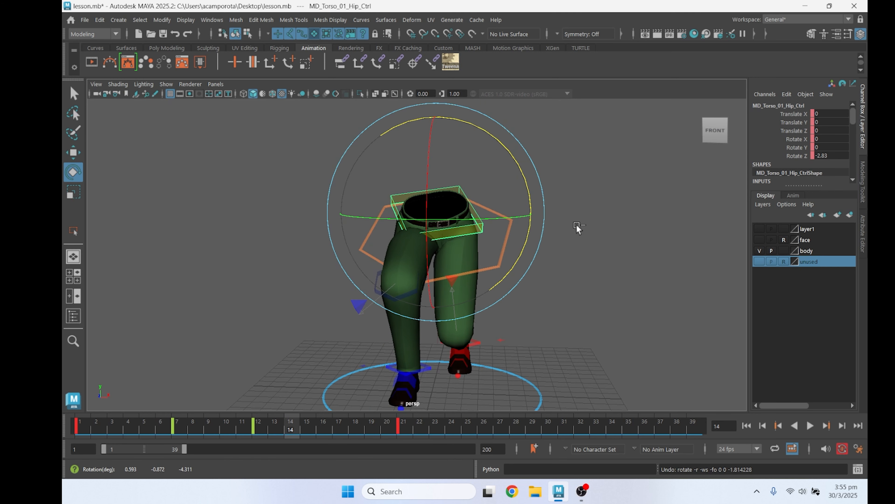
Select all the leg rig controls and delete their keys at frames 7, 12 and 21
key(q)
alt+drag(479, 245, 465, 262)
scroll(526, 271, up, 1)
scroll(528, 272, down, 5)
drag(251, 194, 517, 342)
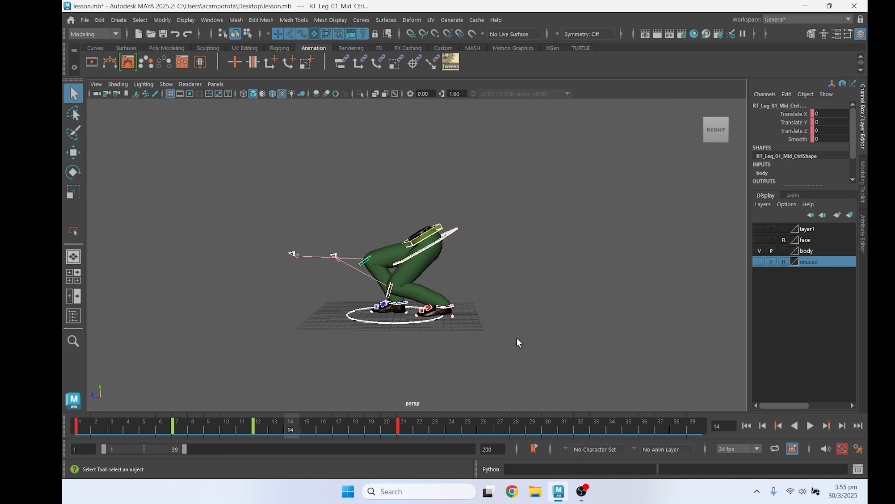
scroll(518, 342, up, 3)
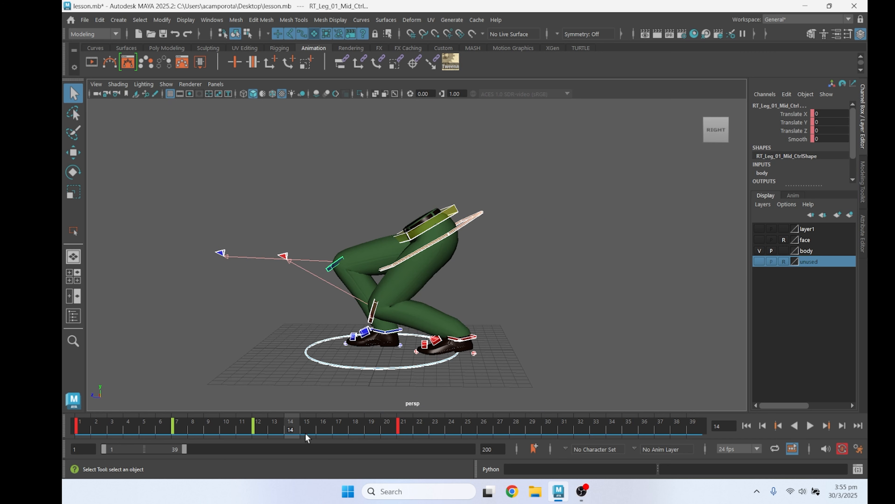
drag(306, 438, 226, 434)
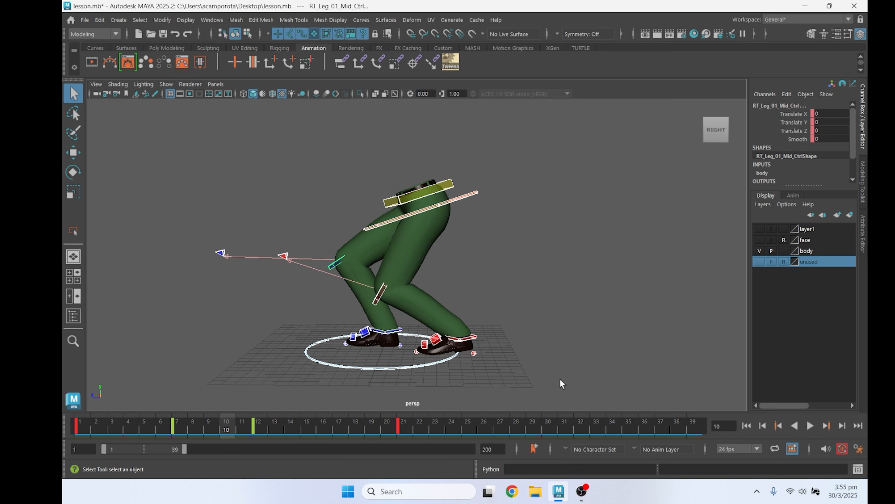
click(482, 341)
drag(148, 147, 626, 388)
shift+drag(158, 428, 446, 428)
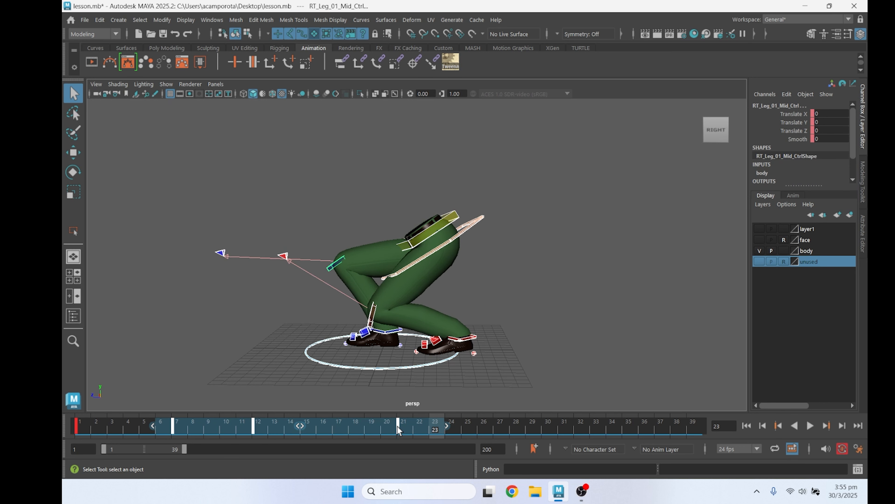
right_click(398, 429)
click(452, 249)
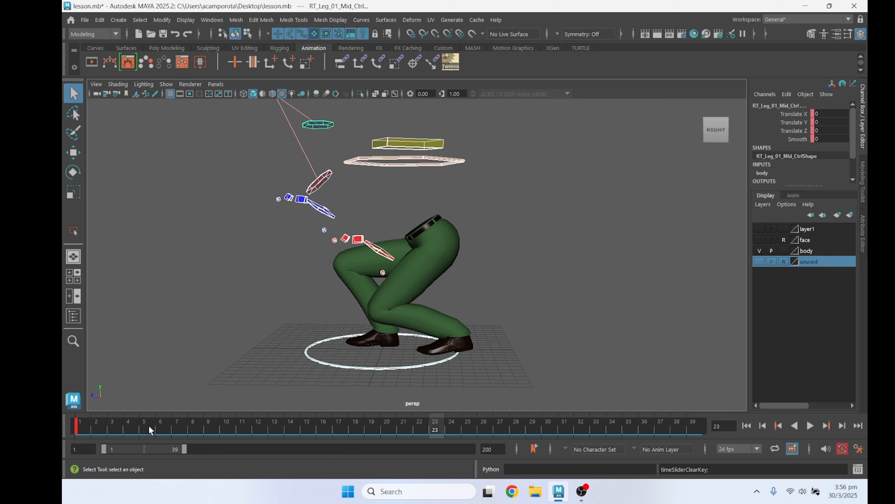
At frame 1, move the COG control to about Translate Y -0.162 and Translate Z -2.498
click(80, 429)
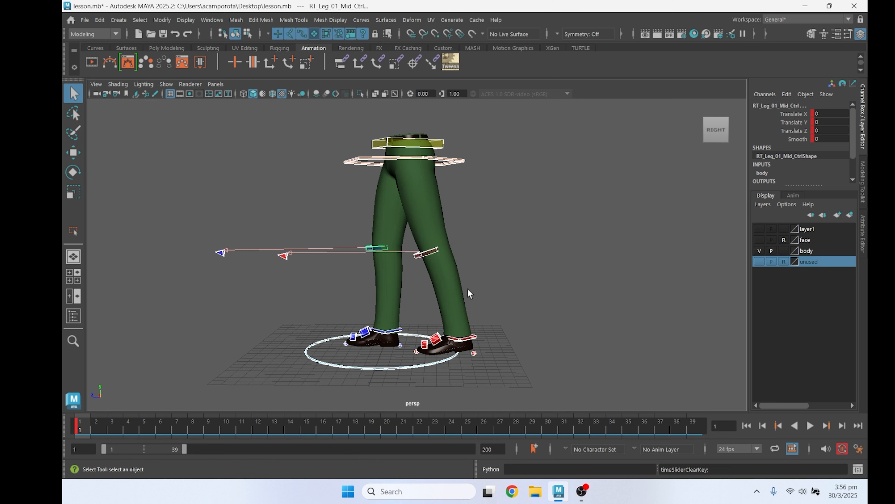
alt+middle_drag(474, 276, 469, 318)
scroll(462, 247, up, 1)
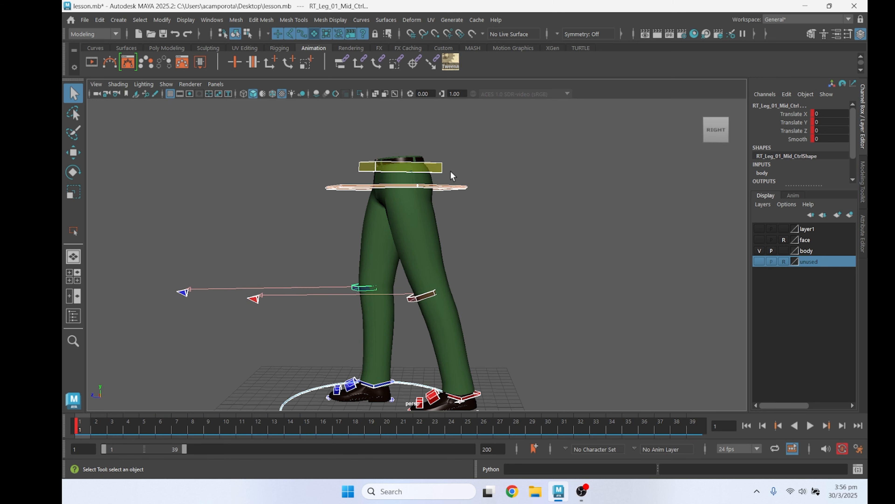
key(e)
drag(450, 164, 447, 191)
click(443, 188)
key(w)
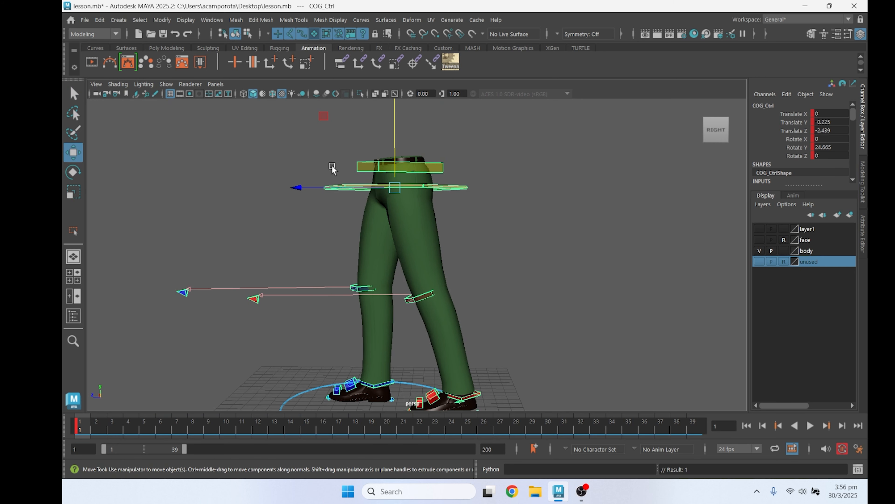
drag(338, 188, 347, 192)
drag(397, 155, 396, 152)
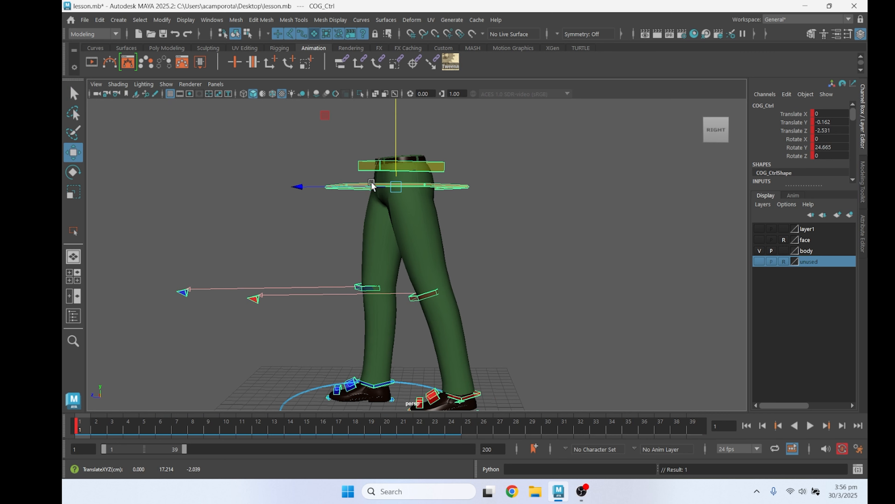
drag(374, 188, 372, 188)
drag(372, 189, 371, 189)
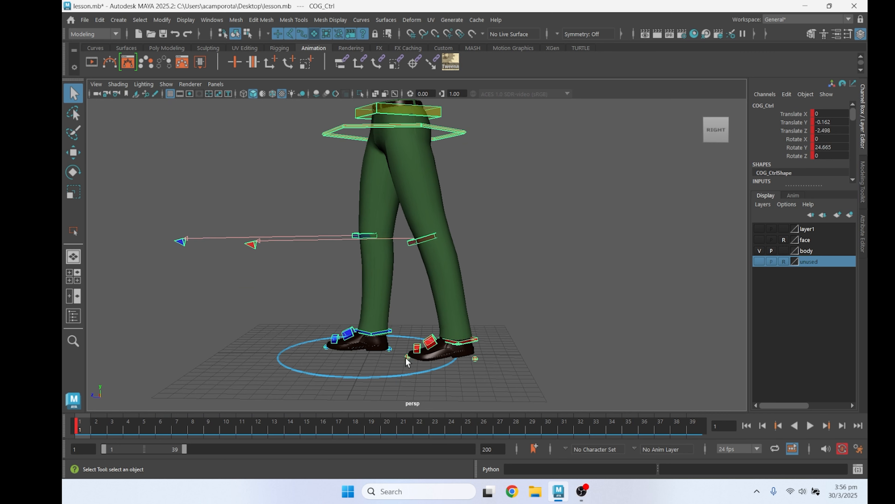
Select all the rig controls in the standing pose at frame 1
click(406, 357)
key(e)
drag(478, 292, 481, 291)
scroll(481, 291, down, 4)
alt+middle_drag(480, 290, 483, 329)
key(q)
drag(203, 148, 562, 390)
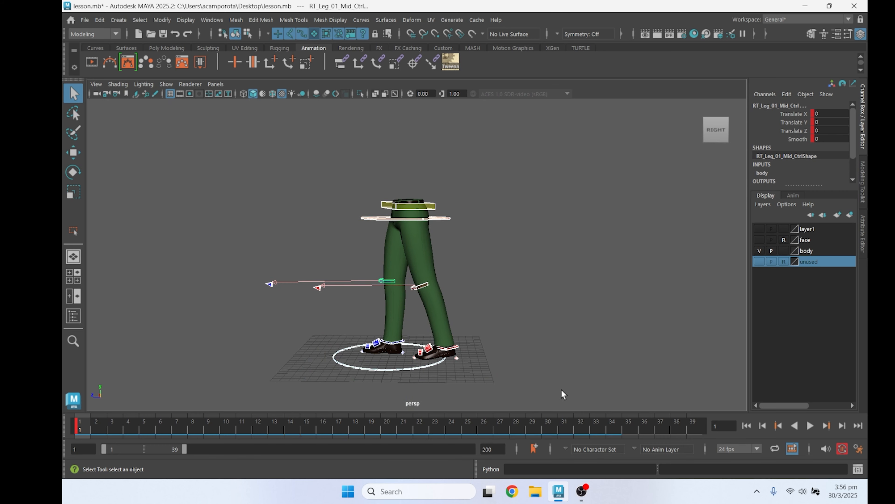
alt+drag(264, 342, 353, 314)
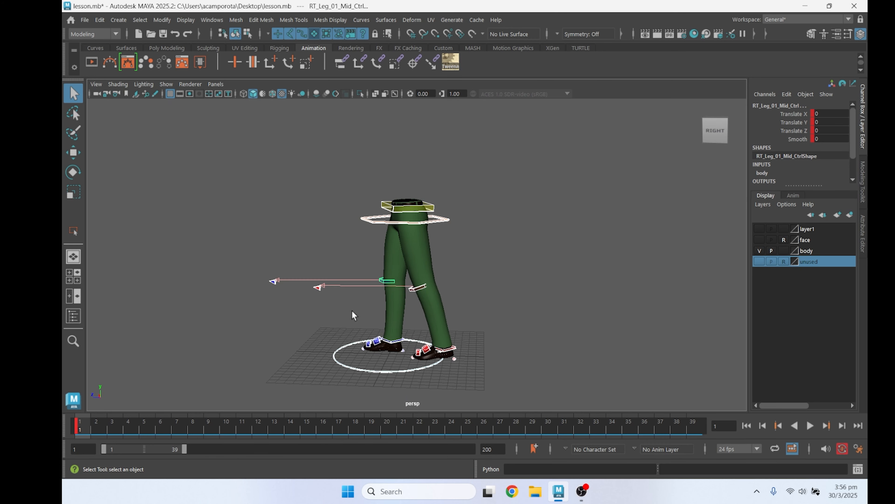
At frame 5, lower the COG control to about Translate Y -0.328 and key it
click(435, 221)
click(144, 423)
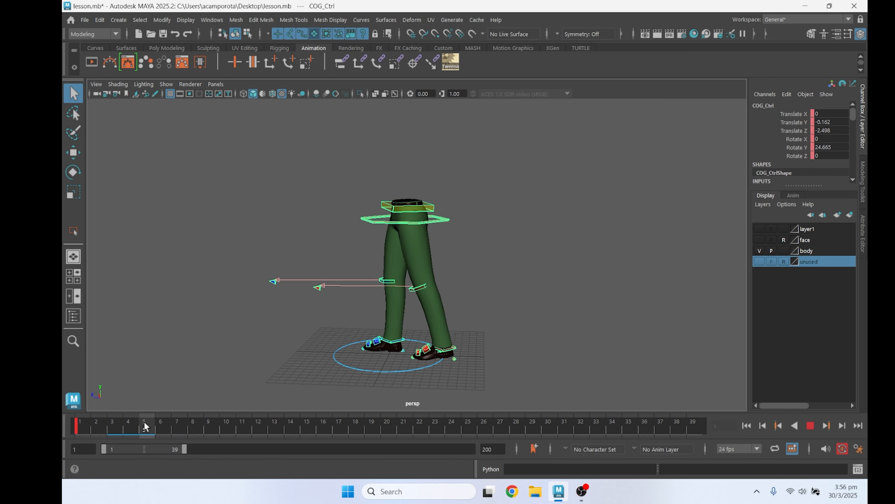
alt+drag(196, 379, 210, 368)
scroll(274, 335, up, 5)
key(w)
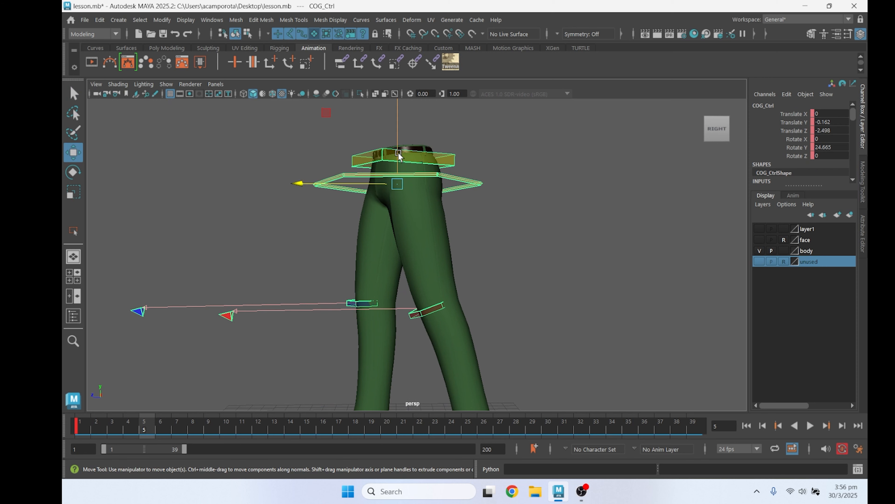
drag(399, 155, 399, 167)
key(s)
Tilt the COG control forward at frame 5 to about Rotate X 3.208 and shift it to about Translate Z -2.594
scroll(399, 167, down, 3)
key(e)
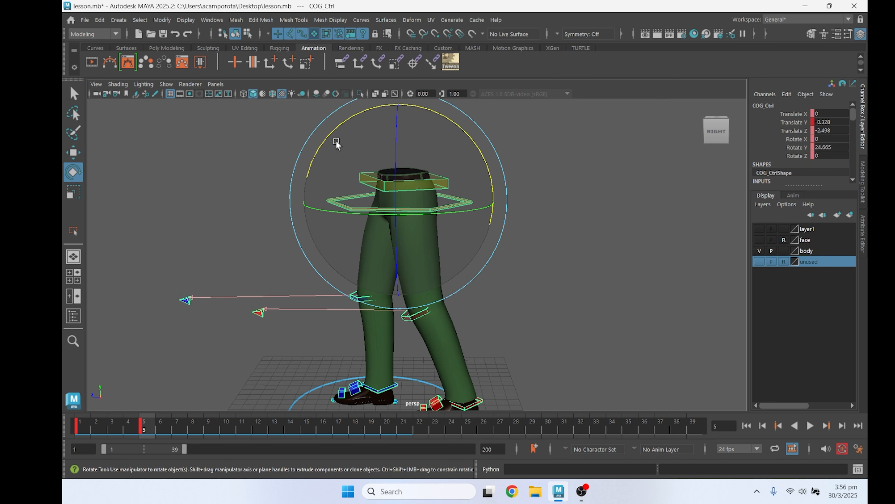
drag(333, 132, 330, 138)
key(w)
drag(357, 201, 359, 201)
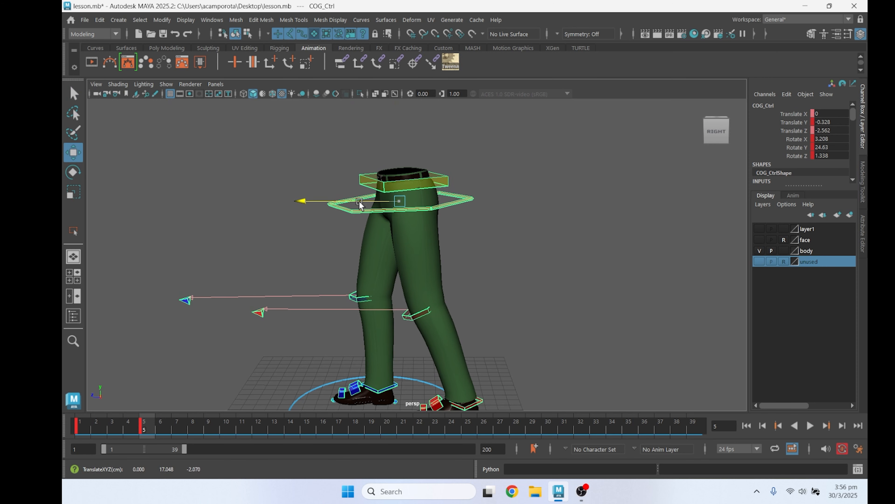
Rotate the left foot IK control at frame 5 to about Rotate X 8.972, key it and scrub to check the motion
alt+middle_drag(487, 353, 479, 252)
alt+drag(474, 288, 468, 283)
key(q)
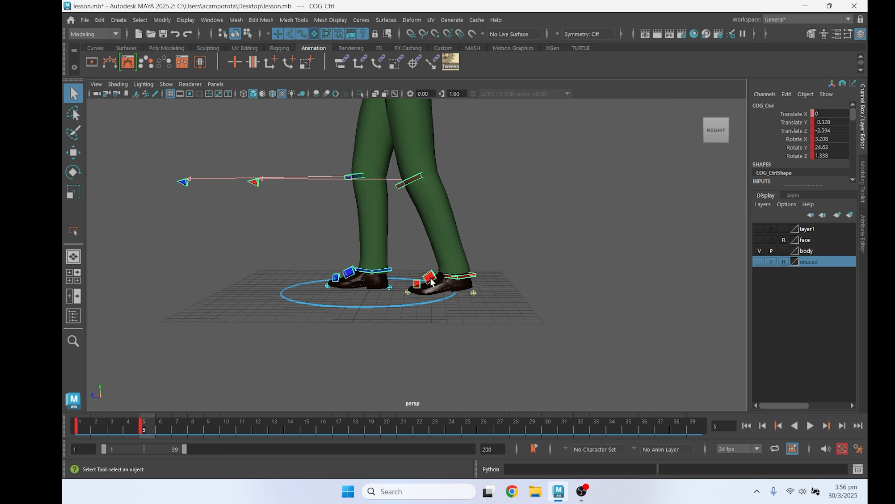
click(429, 277)
key(e)
drag(487, 216, 483, 215)
key(s)
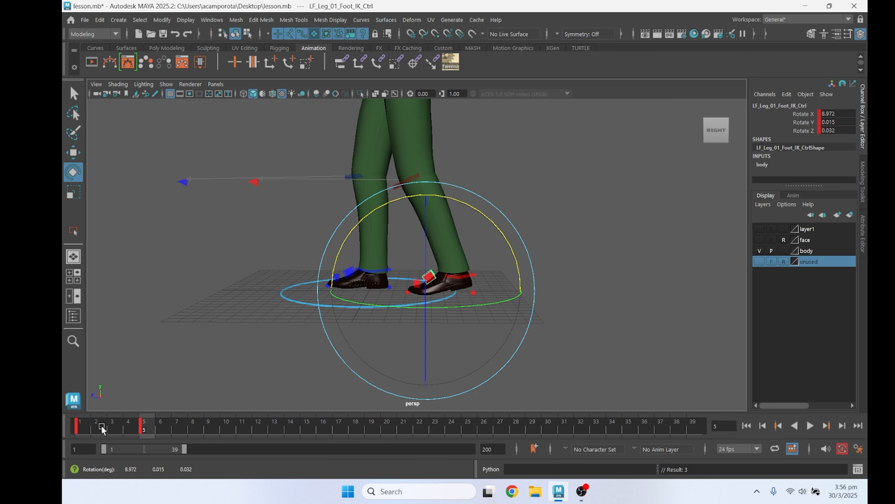
mouse_move(134, 425)
mouse_down()
mouse_move(81, 425)
mouse_move(157, 437)
mouse_move(66, 427)
mouse_move(146, 434)
mouse_up()
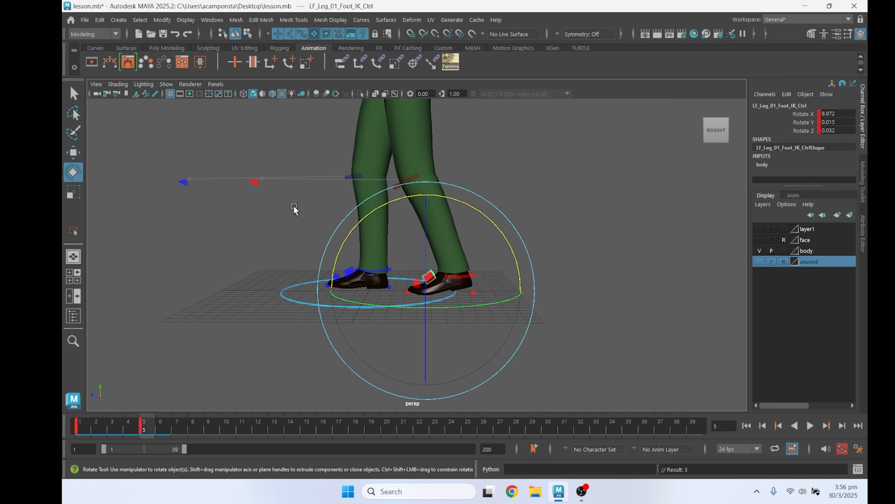
Adjust the sideways tilt of the hip control at frame 1 from the front and scrub back to frame 5
alt+middle_drag(294, 206, 319, 321)
alt+drag(319, 321, 397, 322)
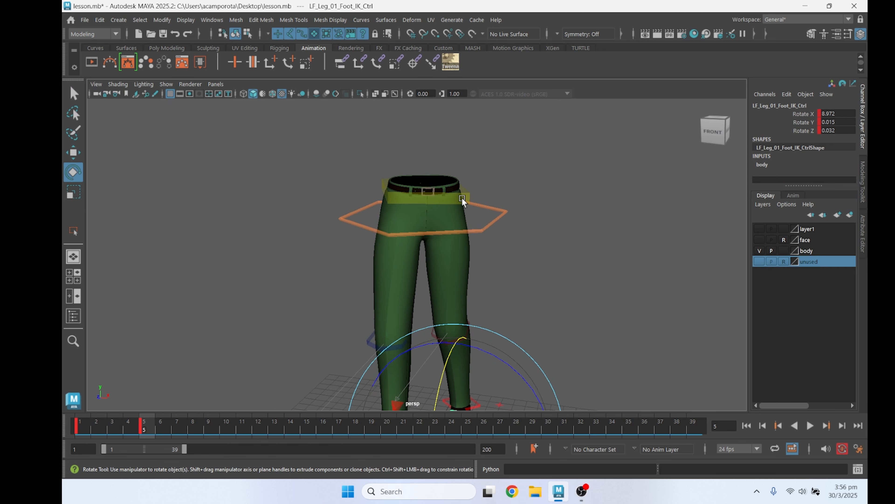
click(462, 198)
click(116, 427)
drag(116, 429, 76, 428)
drag(526, 163, 506, 151)
drag(97, 428, 147, 429)
Shift the COG control sideways at frame 5 to about Translate X -0.131
scroll(250, 393, down, 4)
alt+drag(250, 393, 259, 393)
scroll(414, 292, up, 4)
key(q)
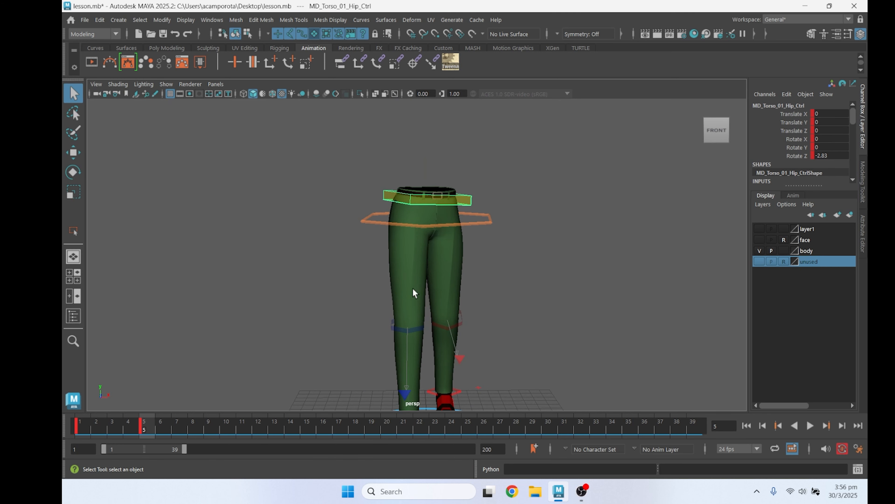
click(484, 224)
key(w)
key(q)
Tilt the hip control at frame 5 to about Rotate Z -4.254 and check it against the earlier frames
click(468, 203)
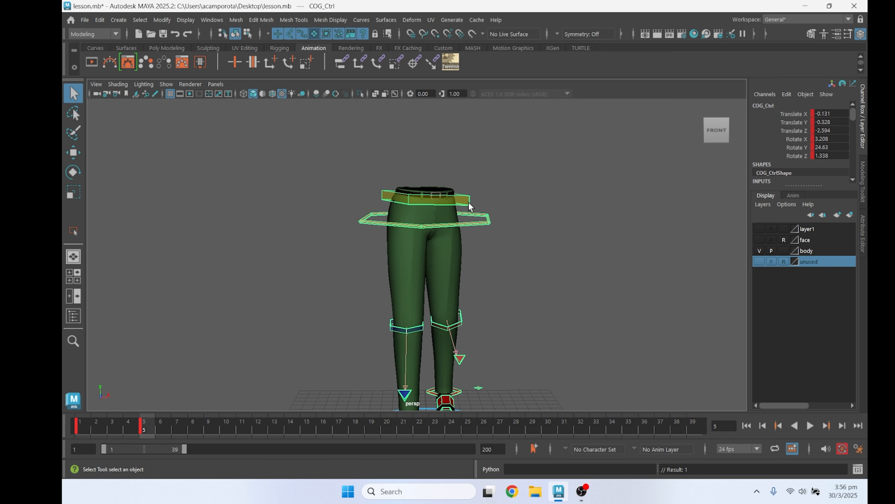
key(e)
drag(327, 219, 330, 216)
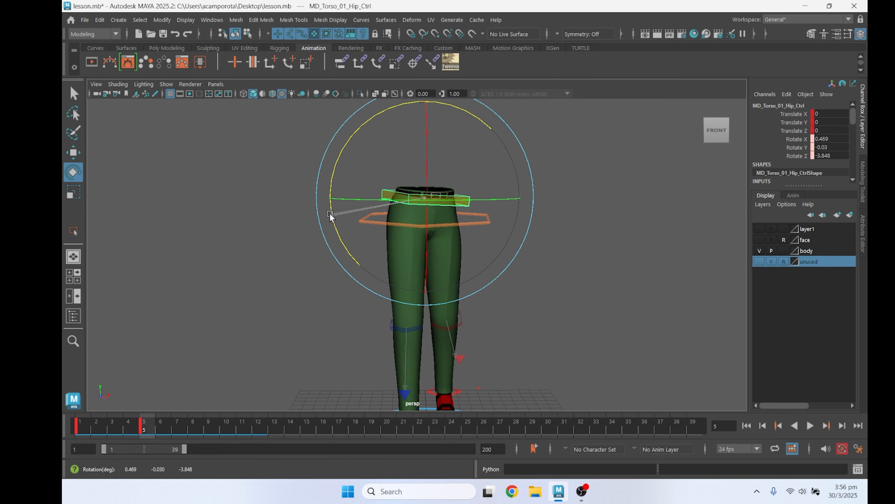
click(127, 430)
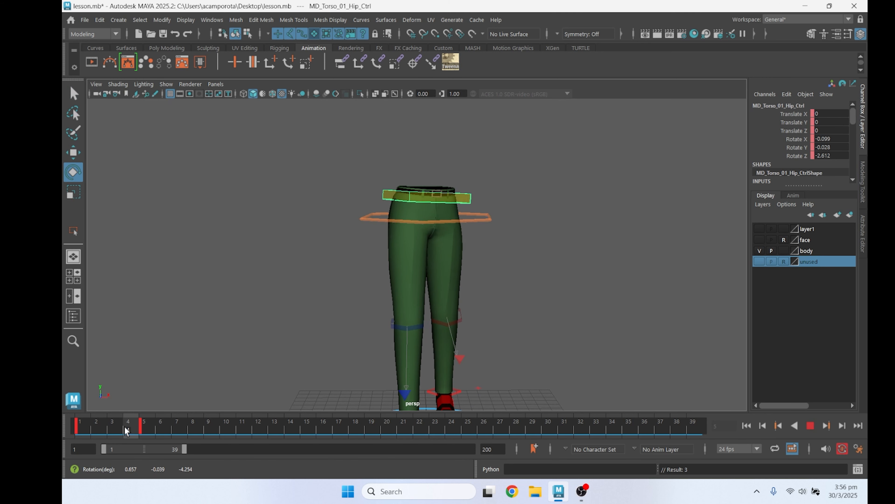
alt+drag(240, 339, 304, 340)
Select all the rig controls and key them at frame 11
drag(175, 428, 161, 433)
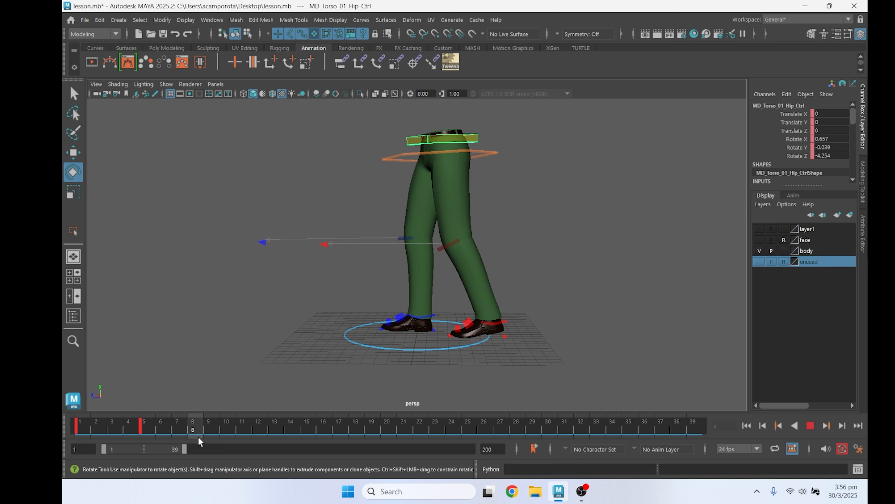
key(q)
scroll(272, 280, down, 3)
drag(231, 325, 530, 152)
At frame 11, lower the COG control to about Translate Y -3.523 and tilt it forward to about Rotate X 12.516
click(470, 180)
key(w)
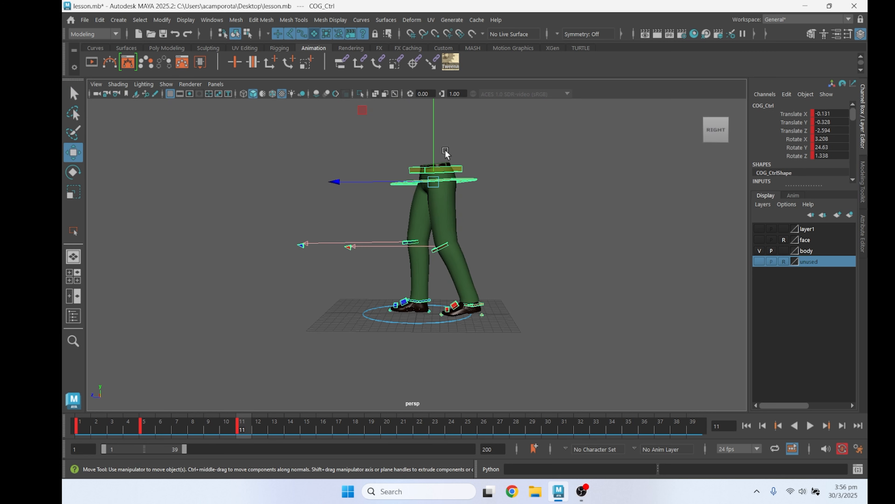
drag(436, 144, 482, 130)
key(e)
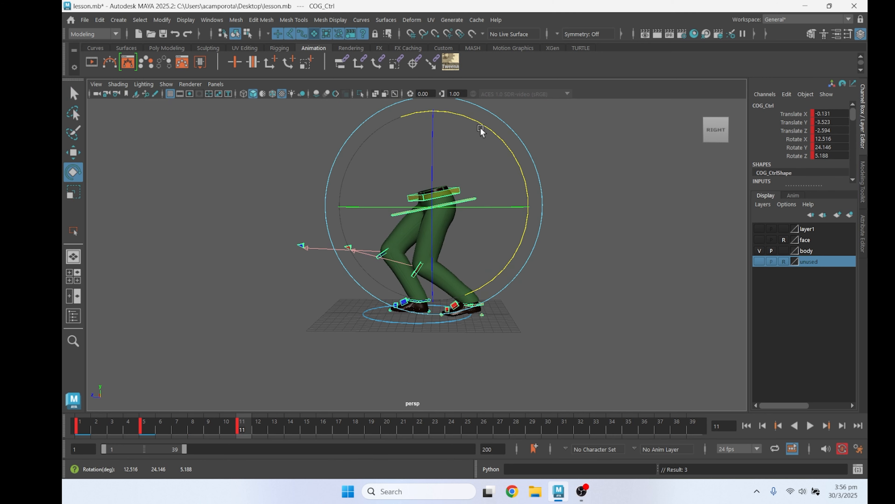
key(w)
scroll(405, 294, up, 8)
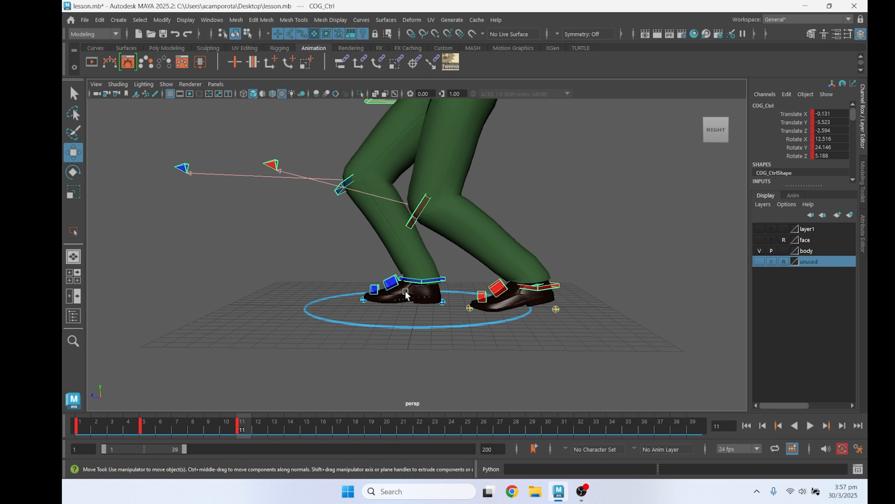
click(406, 294)
key(e)
drag(452, 230, 448, 225)
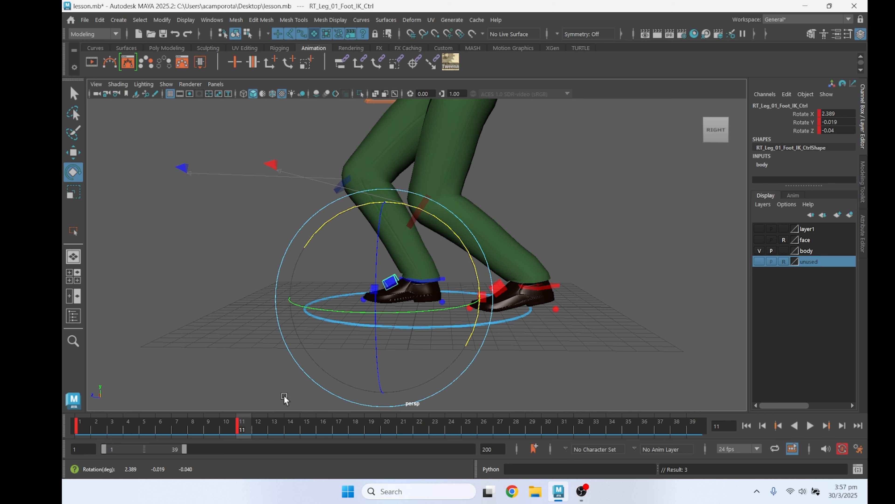
key(ctrl+z)
Select all the rig controls, key them at frame 5 and return to frame 11
scroll(180, 360, down, 8)
key(q)
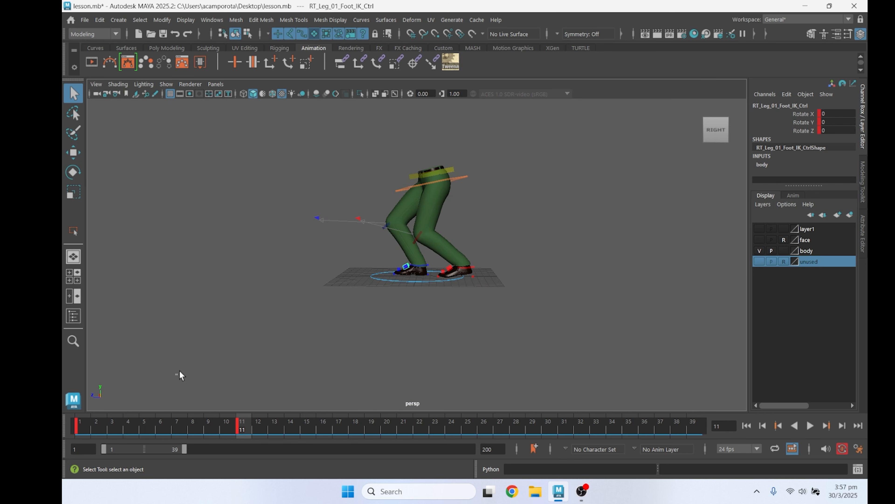
drag(176, 374, 571, 107)
click(143, 427)
click(242, 430)
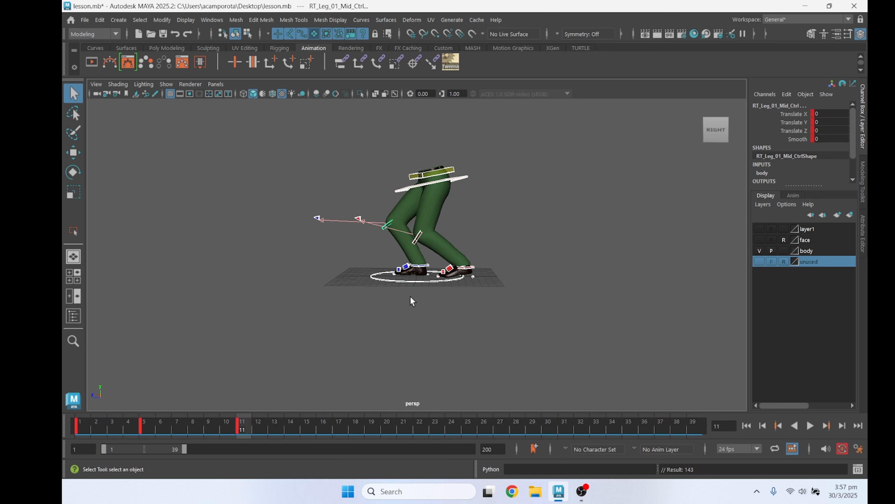
Rotate the right foot IK control at frame 11 to about Rotate X 7.249 and scrub to check it
scroll(412, 300, up, 8)
click(380, 296)
key(e)
drag(452, 250, 440, 242)
drag(232, 424, 242, 447)
key(q)
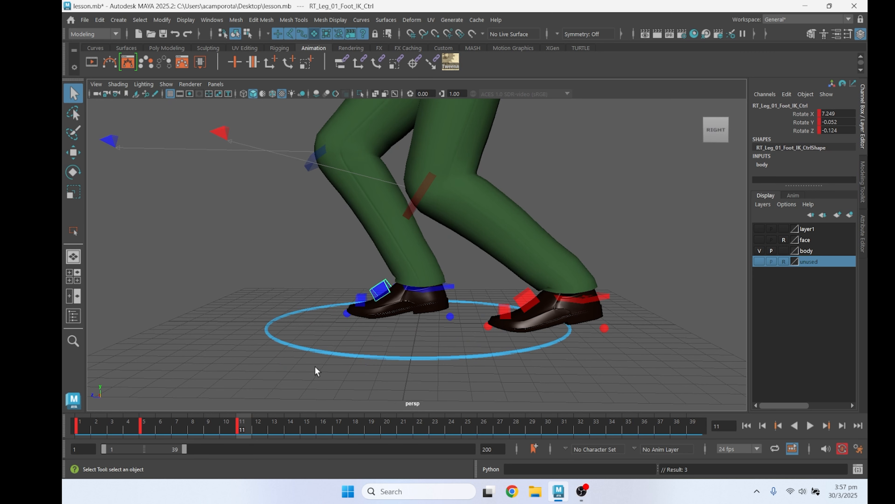
Rotate the right foot tilt control at frame 11 to about Rotate X 1.083 and scrub to check it
click(347, 313)
key(e)
drag(414, 252, 319, 386)
drag(220, 420, 243, 426)
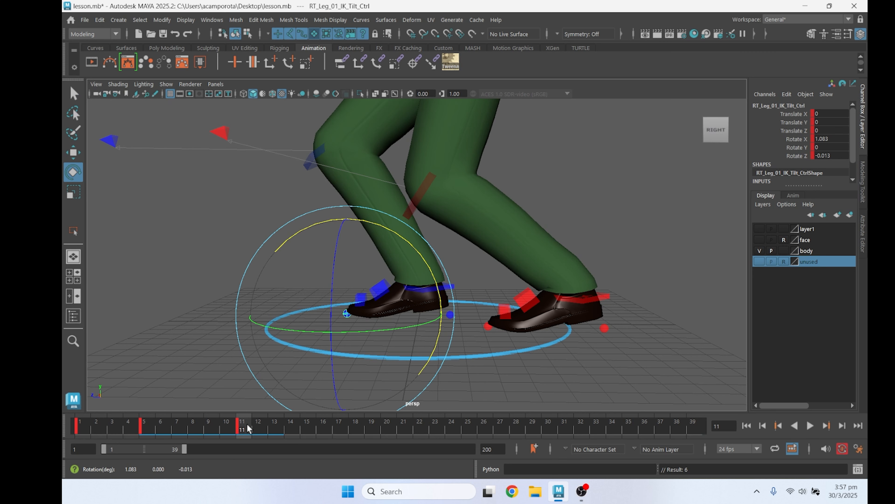
Rotate the left foot tilt control at frame 11 to about Rotate X 13.715, lifting the heel
alt+middle_drag(467, 336, 409, 351)
click(464, 319)
drag(518, 288, 478, 270)
key(q)
click(429, 341)
key(e)
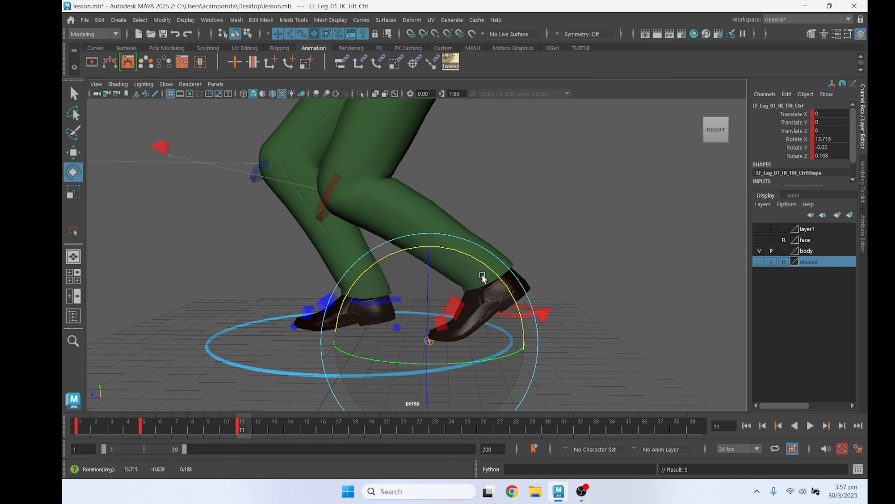
Rotate the hip control sideways at frame 11 to about Rotate Z -5.756 and play the animation to check it
alt+middle_drag(482, 276, 479, 313)
scroll(479, 312, down, 5)
alt+drag(479, 312, 537, 302)
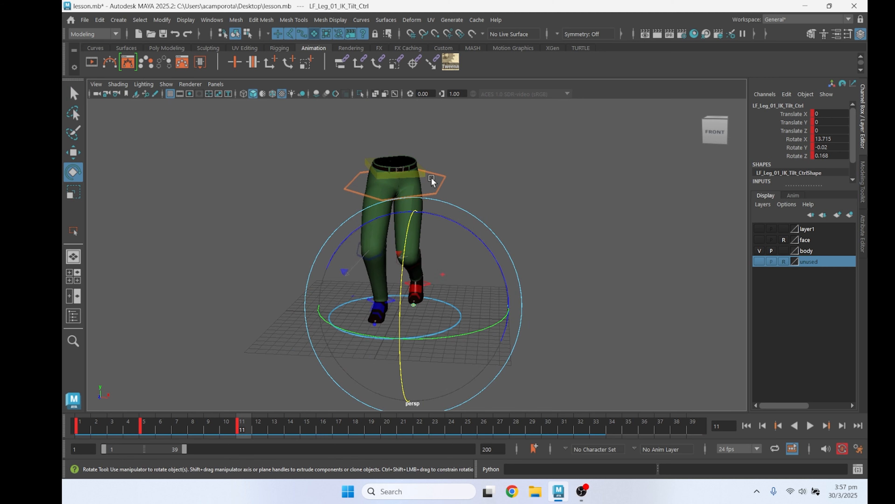
click(441, 186)
key(w)
click(421, 173)
key(e)
drag(485, 208, 482, 218)
alt+drag(514, 247, 458, 253)
key(alt+v)
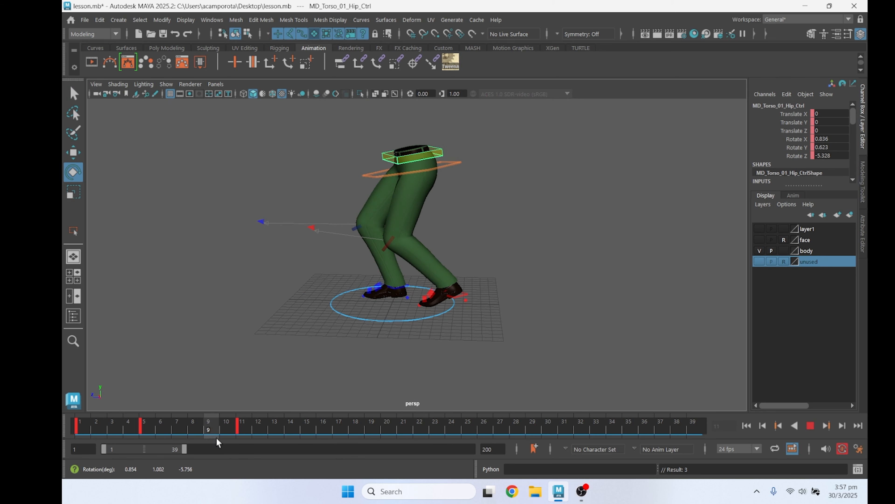
key(alt+v)
Move the COG control at frame 11 back to about Translate Z -2.918 and tilt it forward to about Rotate X 15.134
key(q)
click(454, 170)
key(w)
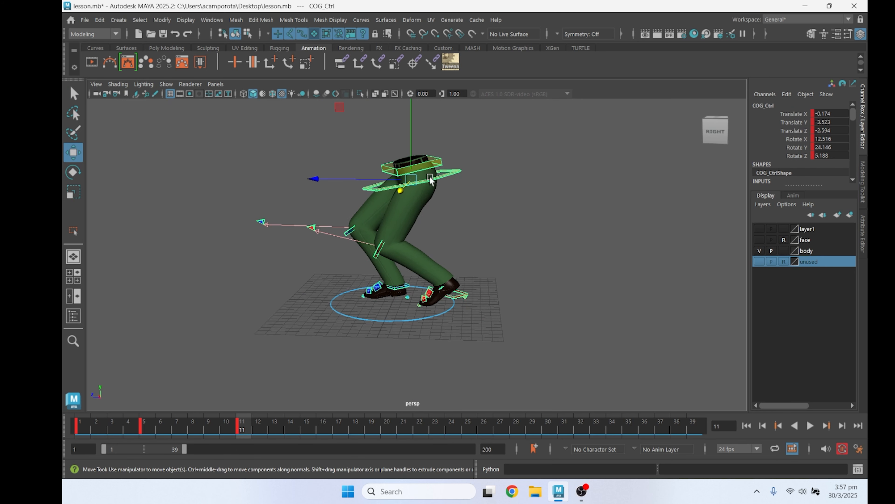
key(e)
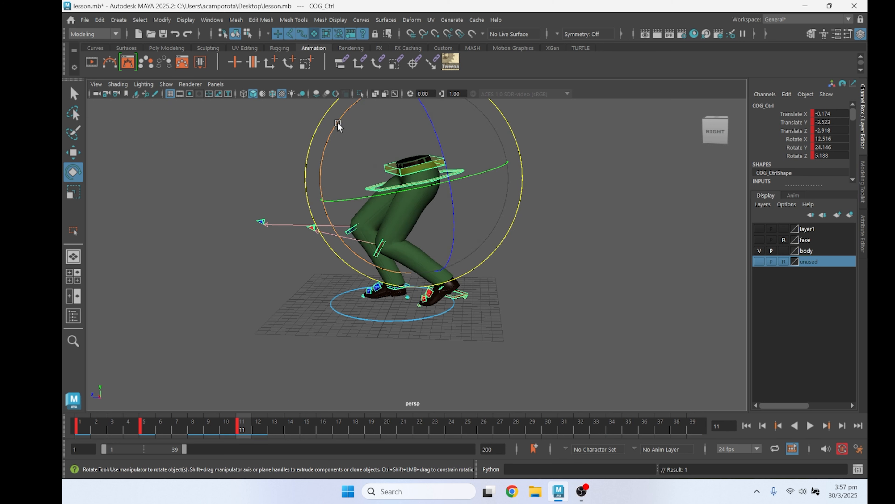
drag(337, 124, 334, 129)
At frame 17, move the left leg IK control to about Translate Y 0.976 and Translate Z -8.471, and key it
key(q)
click(452, 298)
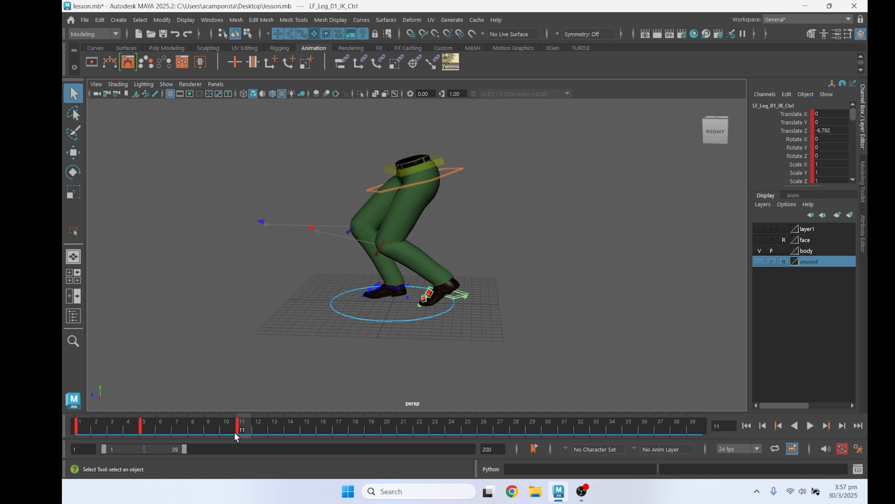
key(alt+v)
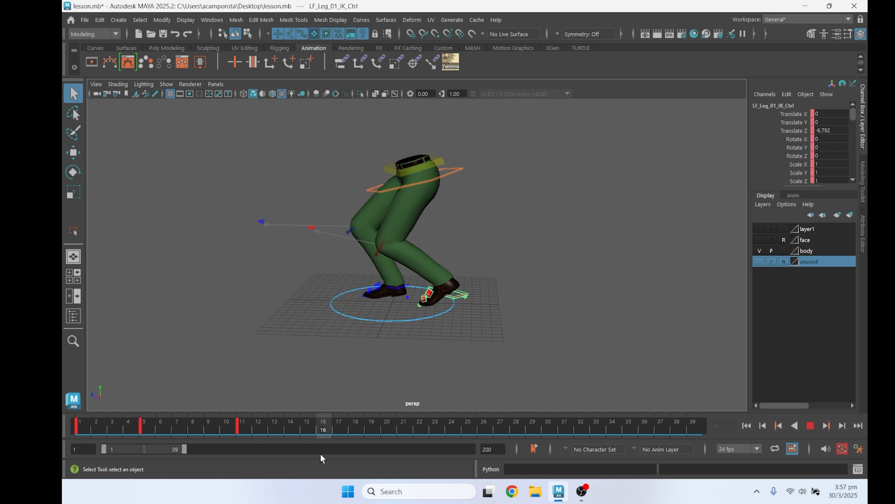
key(w)
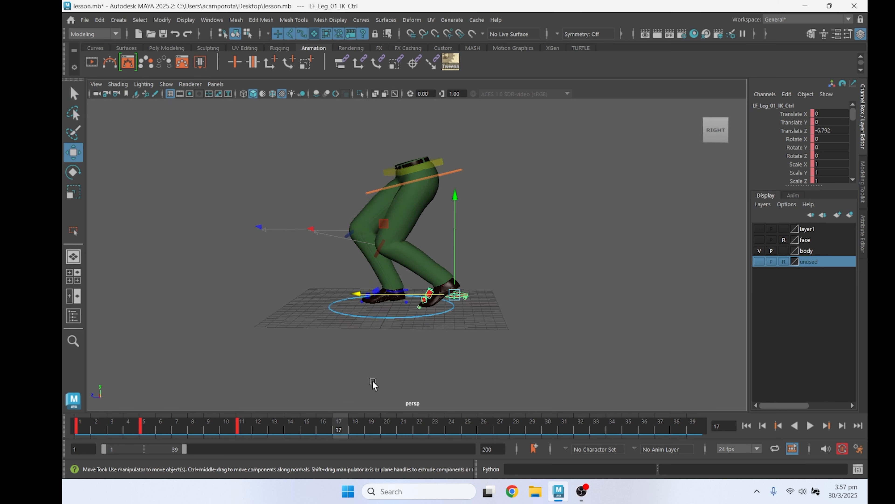
scroll(391, 338, up, 2)
drag(395, 241, 416, 231)
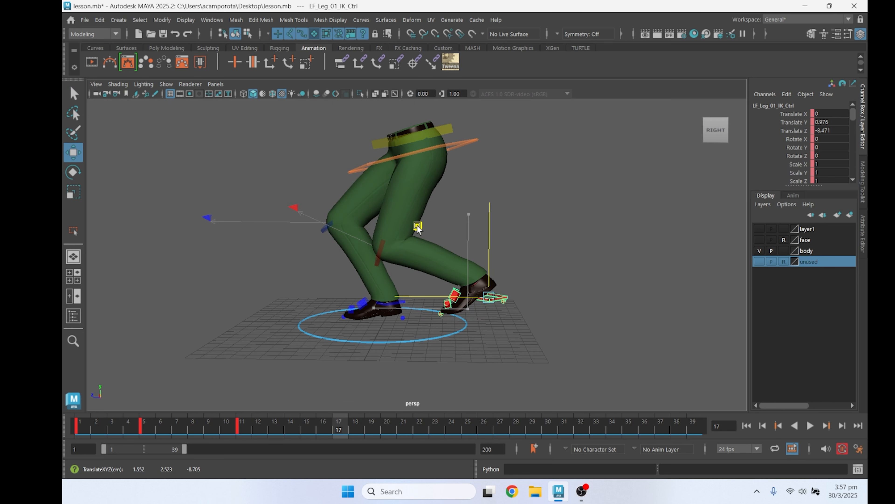
key(s)
Reset the left foot tilt control's channels to 0 at frame 17 and rotate it to about Rotate X 48.631
key(q)
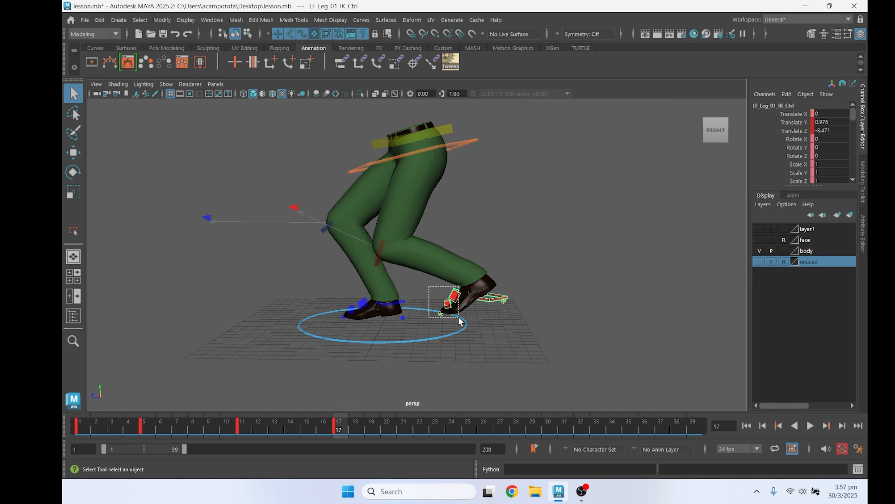
drag(459, 321, 460, 321)
click(476, 338)
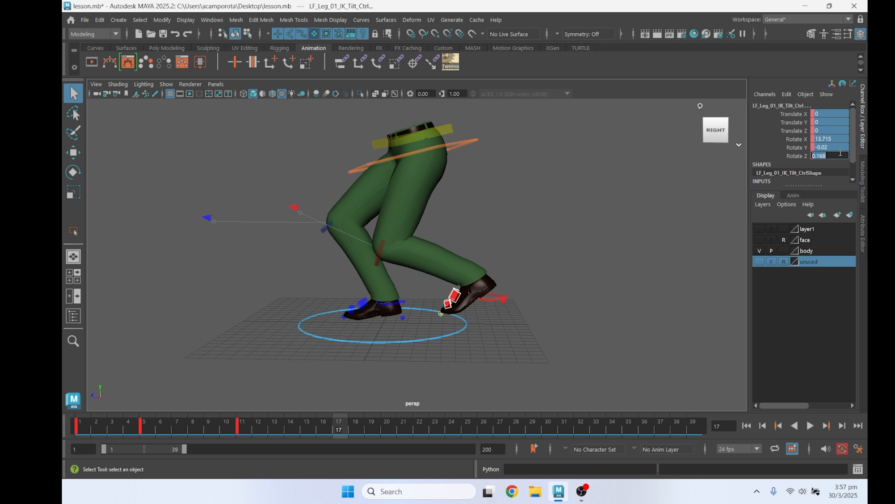
text(0)
key(Return)
key(e)
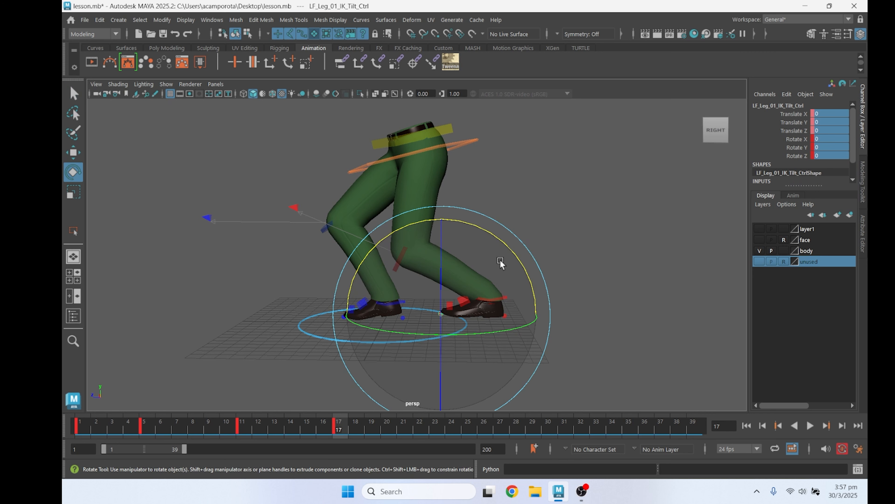
drag(501, 246, 422, 220)
Adjust the left foot tilt control at frame 17 to about Rotate X 60.41
key(q)
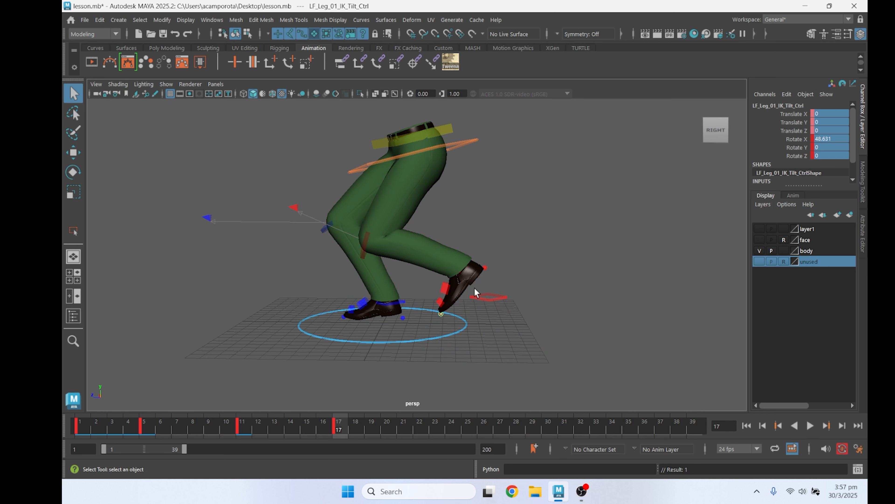
key(w)
click(485, 297)
key(q)
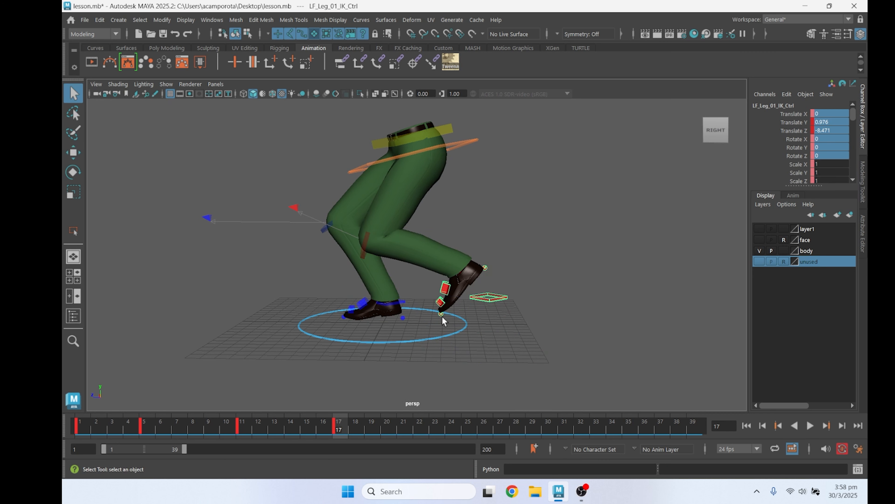
click(443, 319)
key(e)
drag(495, 236, 519, 259)
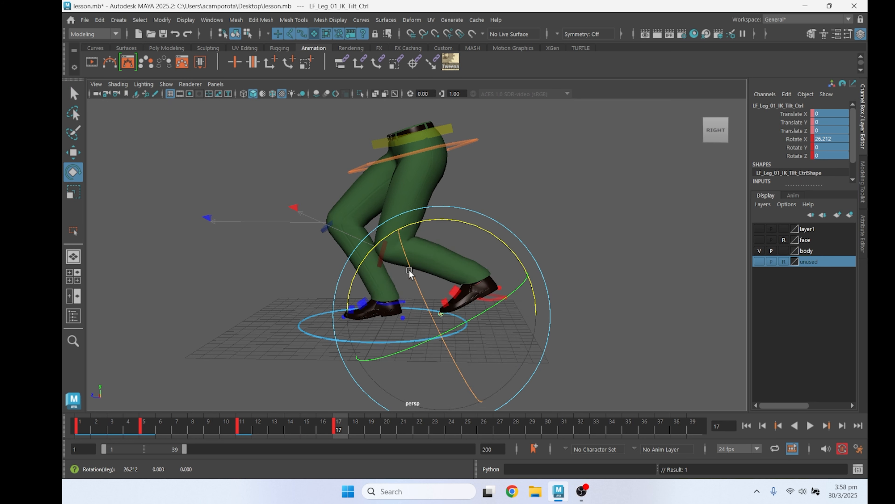
drag(496, 236, 445, 219)
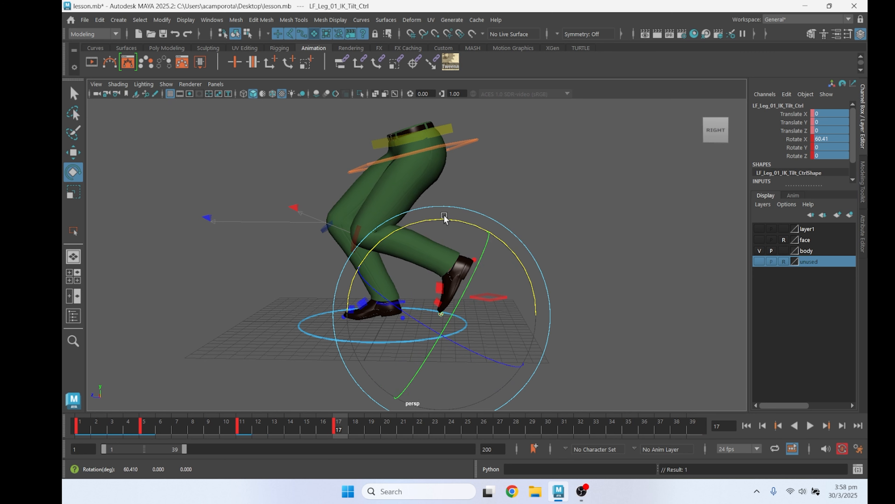
Move the left leg IK control at frame 17 to about Translate Y 0.594 and Translate Z -11.532, and play the motion to check it
key(q)
click(488, 298)
key(w)
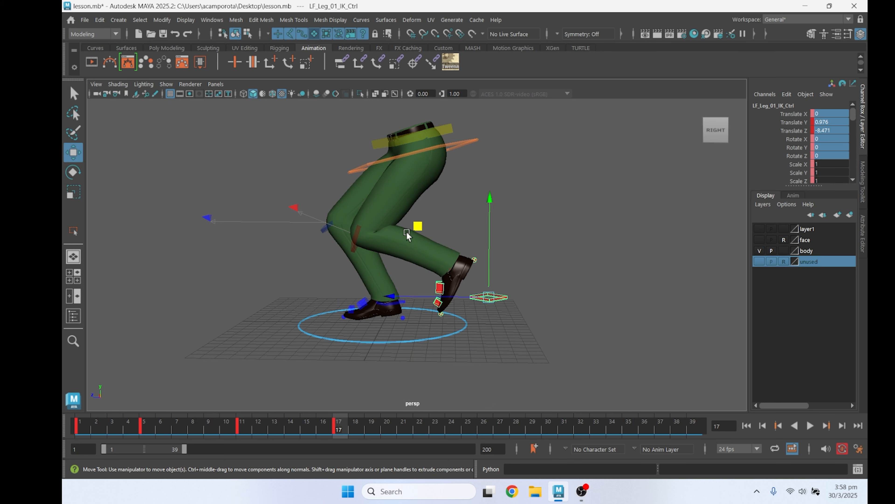
middle_drag(419, 228, 457, 228)
drag(457, 228, 456, 228)
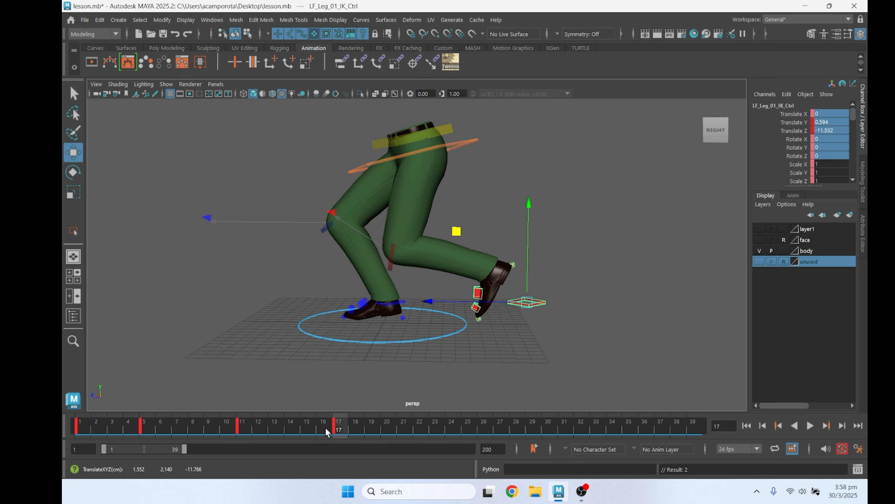
key(alt+v)
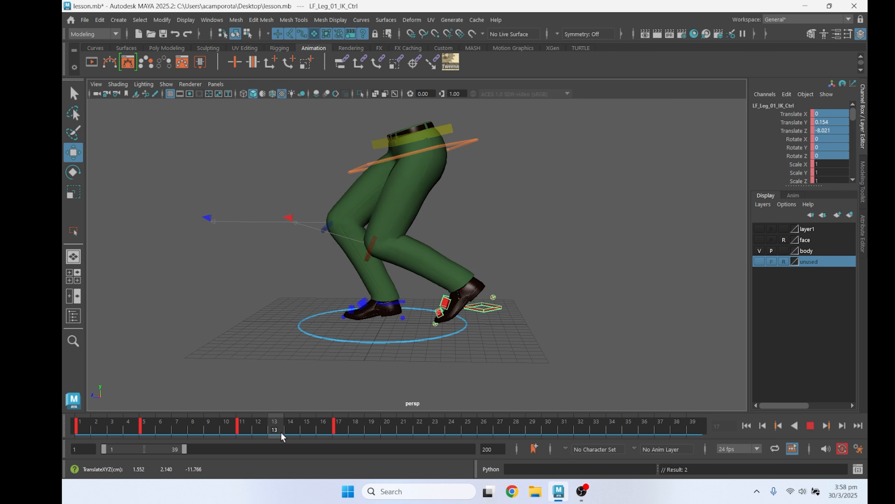
key(alt+v)
Move the COG control farther back and slightly down at frame 17, and play the animation to check the pose
click(370, 156)
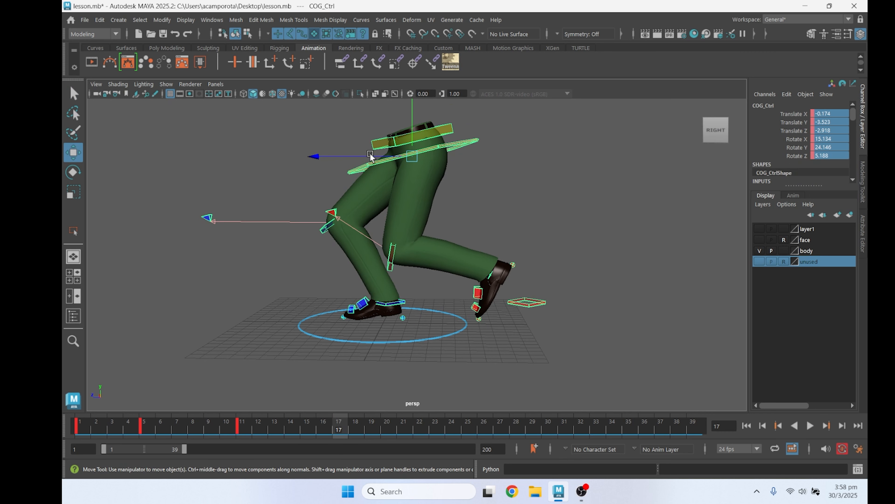
drag(341, 154, 355, 154)
key(e)
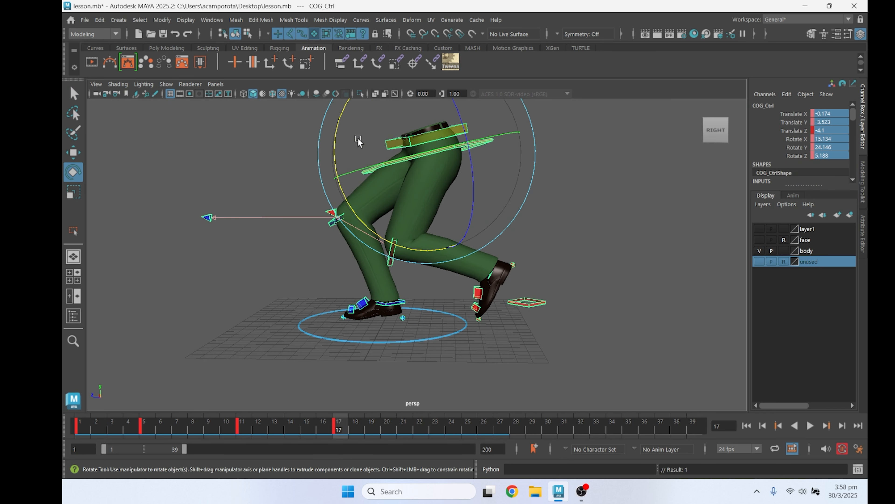
key(w)
alt+middle_drag(388, 124, 389, 149)
drag(359, 113, 368, 115)
key(alt+v)
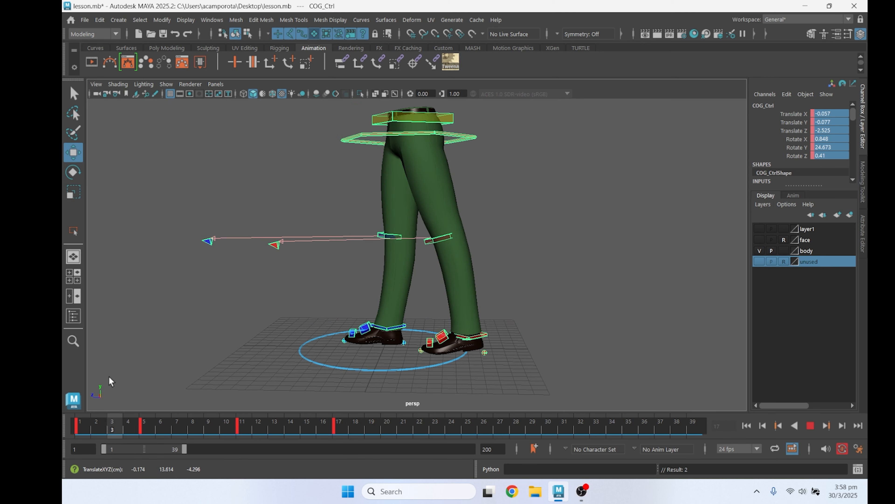
Stop the playback at frame 11 and create a motion trail for the COG control
key(Escape)
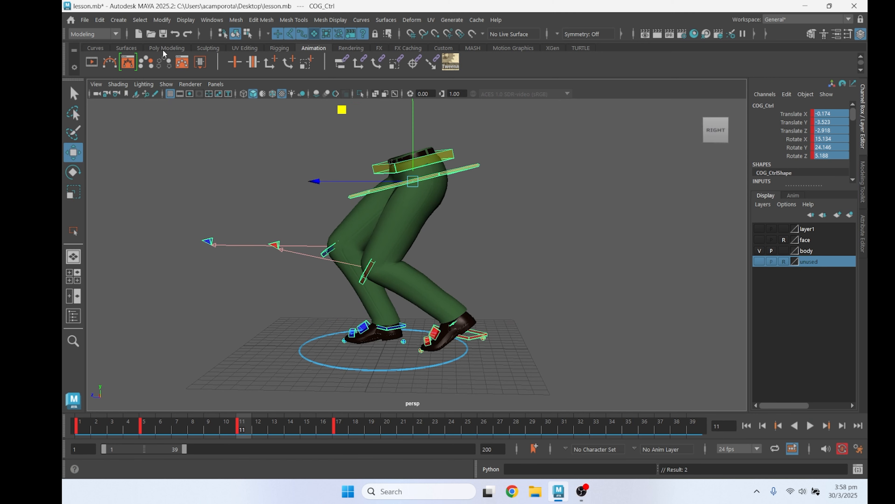
click(108, 64)
click(476, 174)
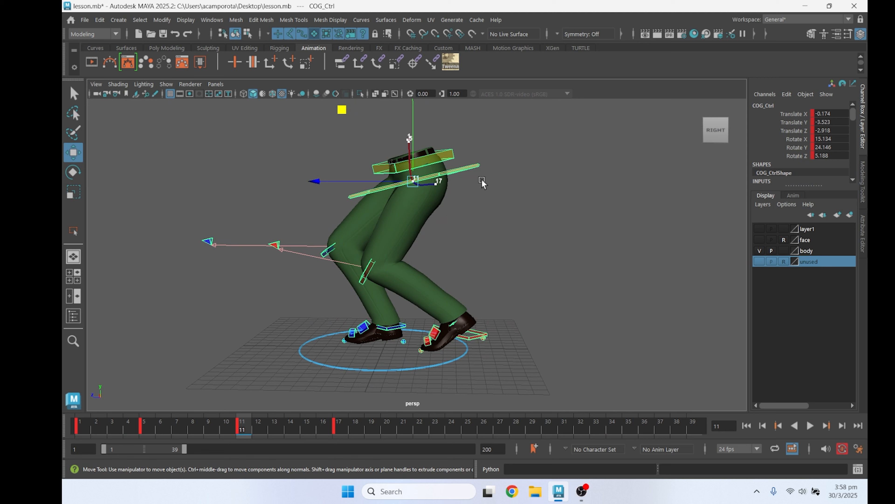
At frame 5, reshape the COG's arc by moving the control to about Translate Y -0.761 and Translate Z -2.232
click(145, 426)
alt+middle_drag(405, 134, 408, 153)
scroll(408, 153, up, 1)
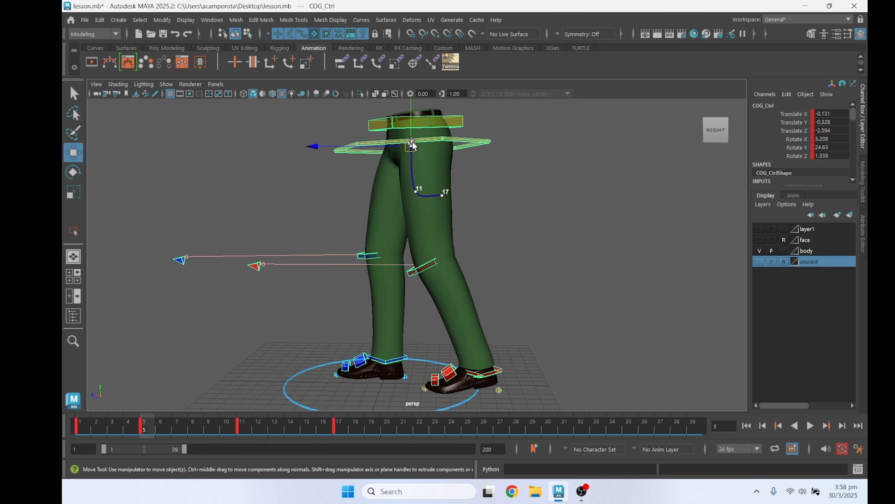
drag(410, 145, 411, 146)
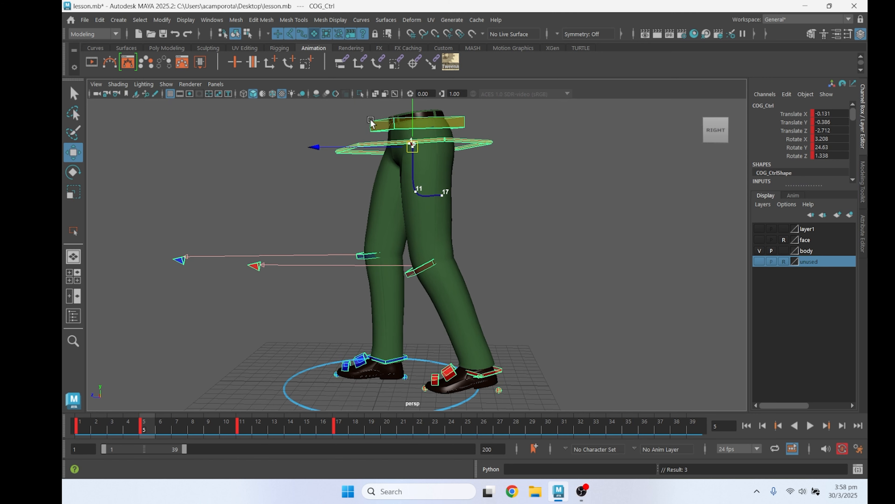
alt+middle_drag(375, 127, 379, 165)
scroll(378, 165, down, 1)
drag(336, 120, 330, 124)
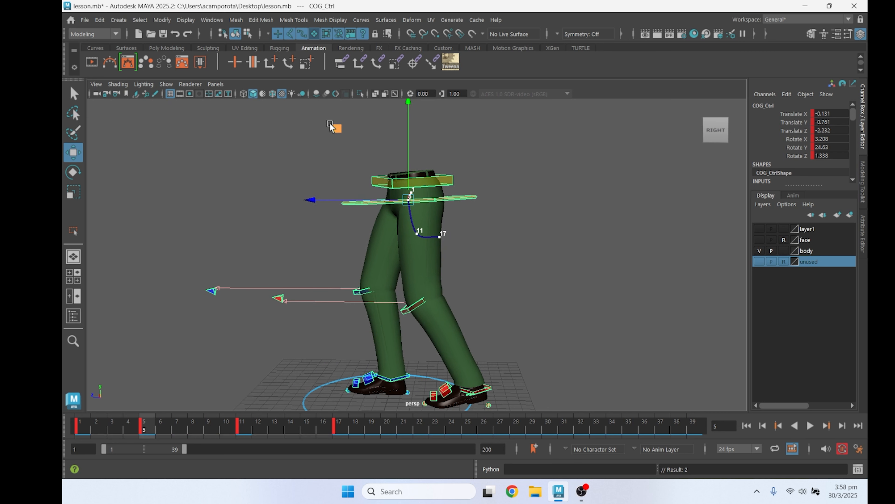
click(158, 426)
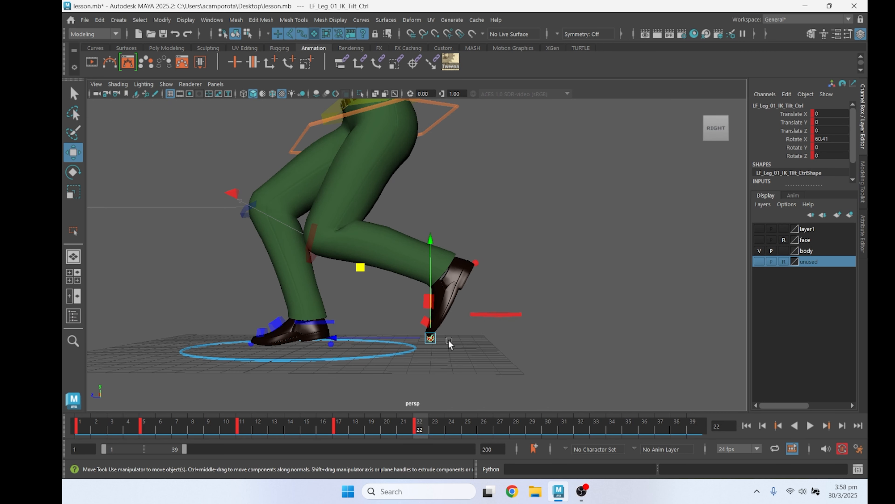
At frame 22, reduce the left foot's tilt and move the left leg IK control to about Translate Y -0.188 and Translate Z -13.069
key(e)
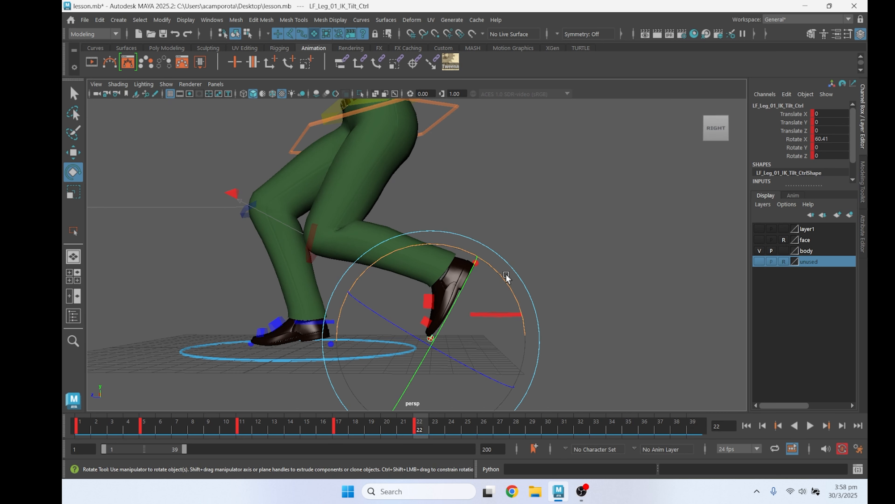
drag(506, 274, 518, 307)
key(q)
click(506, 316)
key(w)
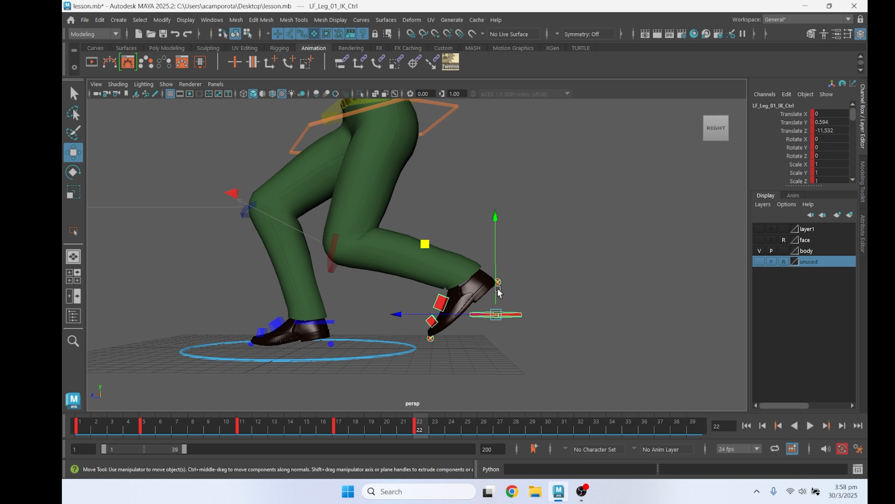
drag(430, 250, 456, 259)
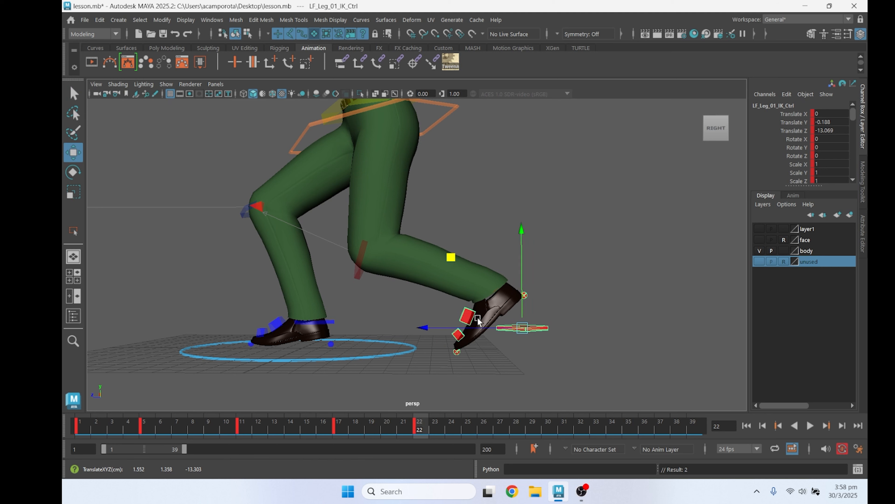
Fine-tune the left foot control's rotation at frame 22 and rotate the left foot tilt control to about Rotate X 50.114
key(q)
click(470, 319)
key(e)
alt+right_drag(503, 286, 499, 259)
alt+middle_drag(498, 259, 498, 287)
click(473, 332)
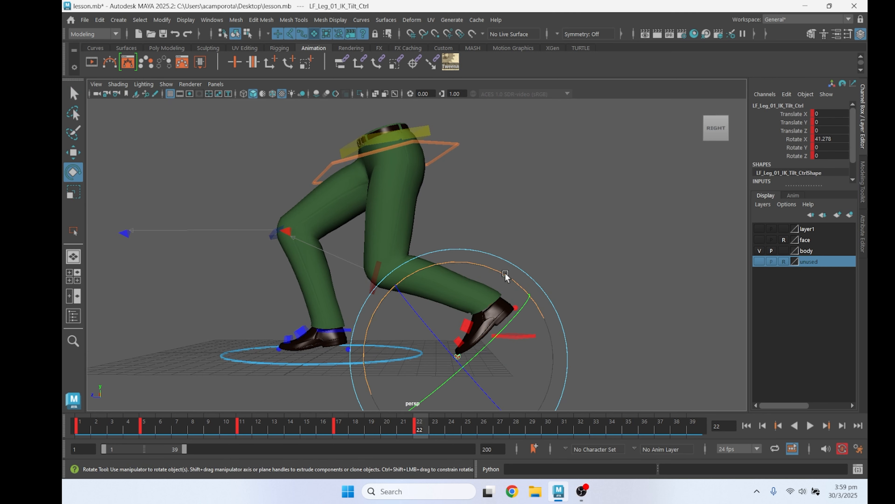
drag(505, 273, 489, 269)
key(q)
Move the COG control at frame 22 to about Translate Y -4.043 and Translate Z -5.885, and play the animation to check it
alt+middle_drag(394, 241, 429, 261)
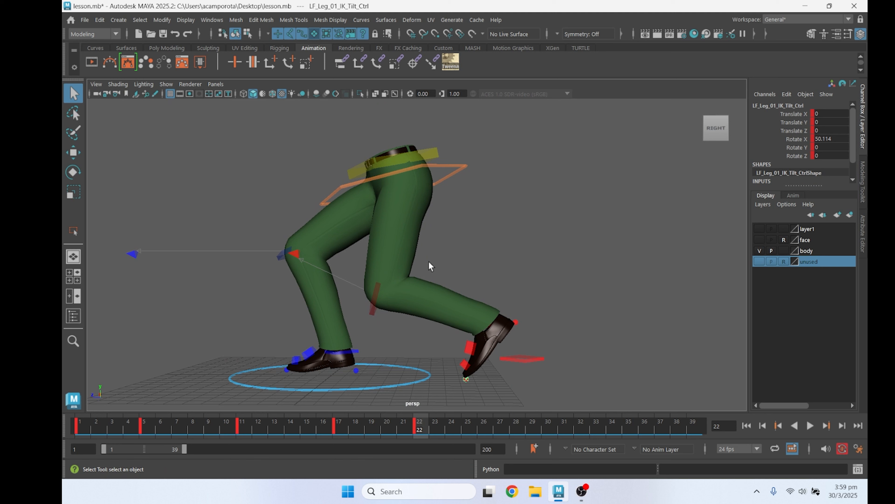
click(452, 174)
key(w)
drag(339, 134, 337, 122)
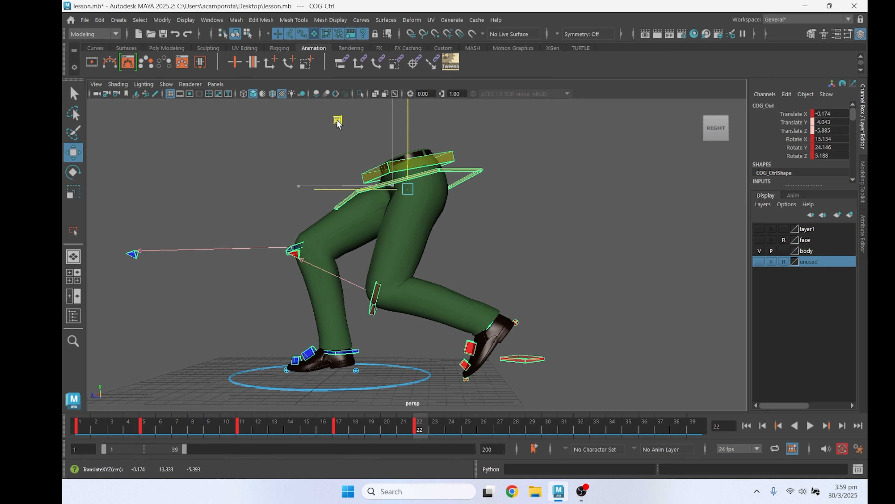
key(alt+v)
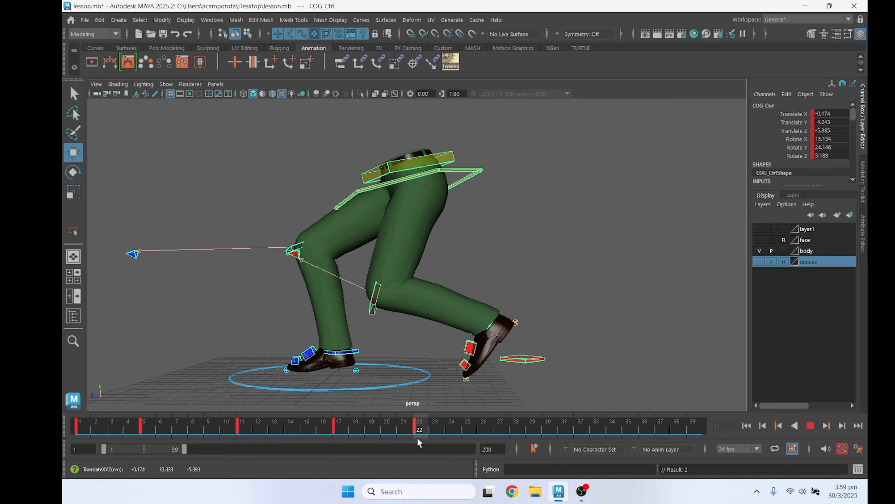
Stop playback, select all the character's controls and key them at frame 39
key(alt+v)
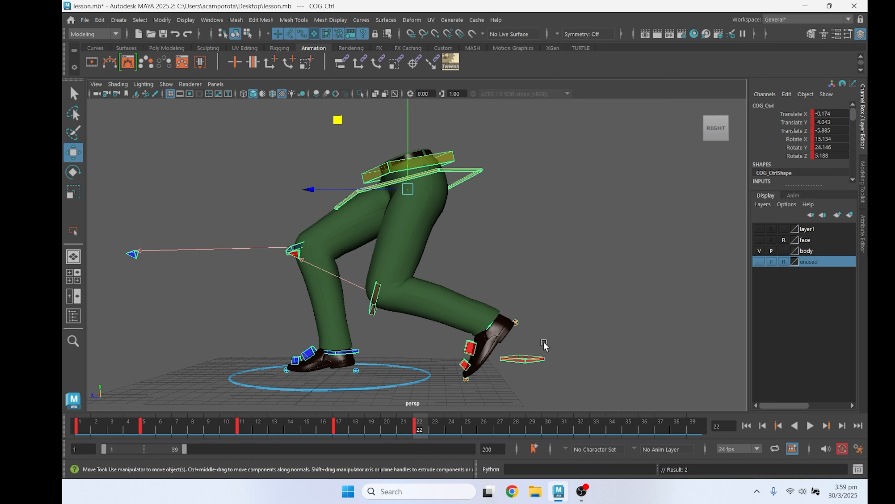
scroll(398, 283, down, 3)
key(q)
drag(496, 376, 496, 377)
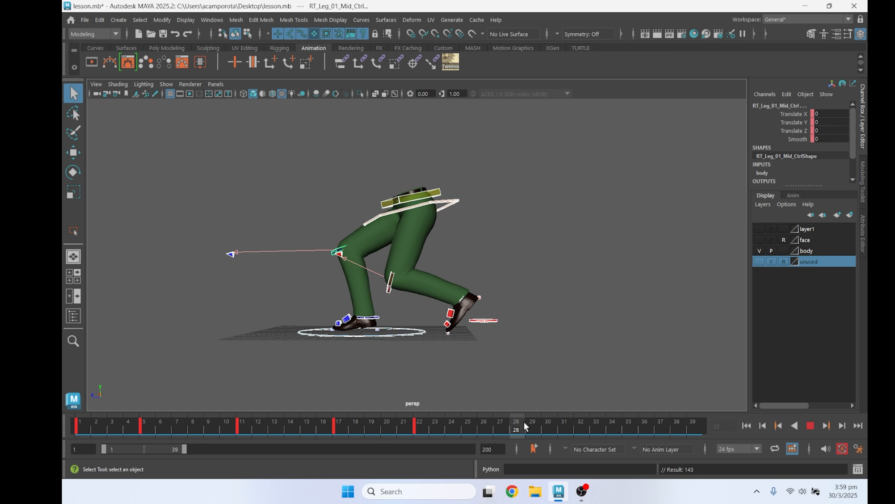
middle_drag(726, 432, 725, 431)
key(s)
scroll(562, 369, up, 5)
At frame 39, set the translate and rotate values of the left leg IK tilt control to 0
click(562, 369)
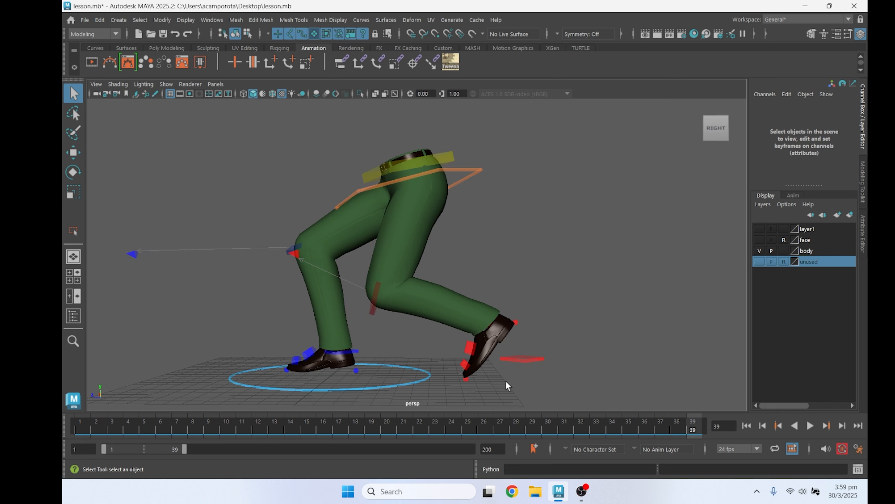
alt+middle_drag(461, 386, 453, 369)
scroll(454, 370, up, 1)
click(464, 377)
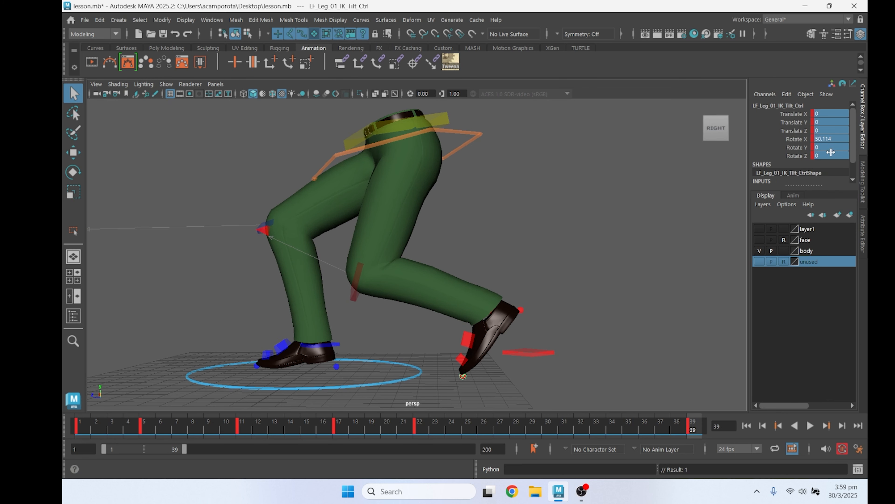
text(0)
key(Return)
Lower the COG control at frame 39 to about Translate Y -7.069 and Translate Z -7.876
scroll(459, 270, down, 4)
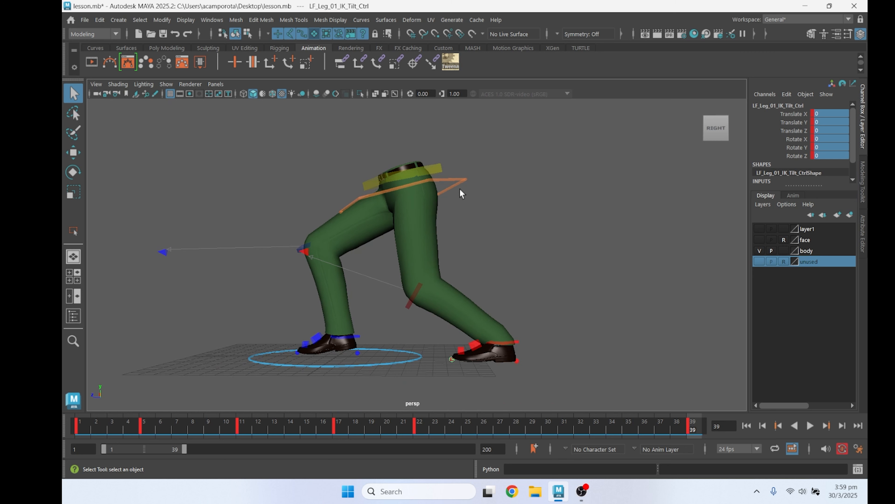
click(462, 182)
key(w)
scroll(483, 227, down, 1)
drag(337, 130, 359, 162)
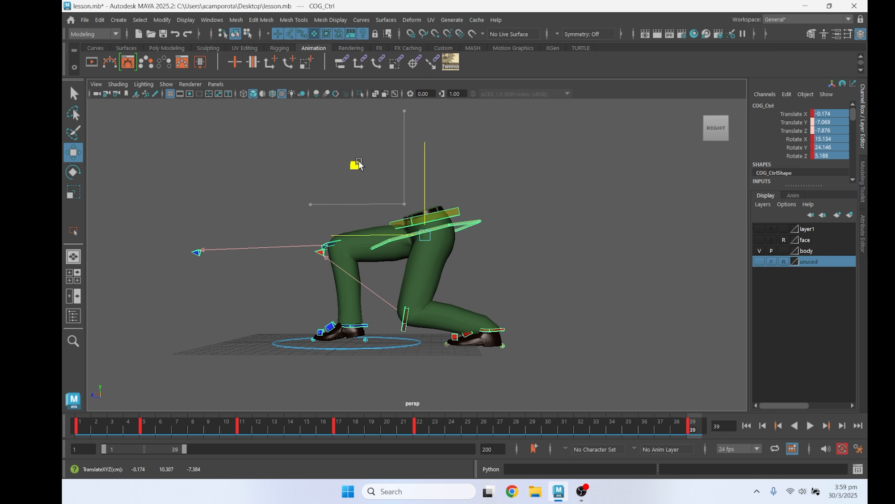
At frame 39, shift the COG control to about Translate X -0.135 and adjust the hip control's rotation from the front
alt+drag(368, 191, 455, 222)
key(e)
key(q)
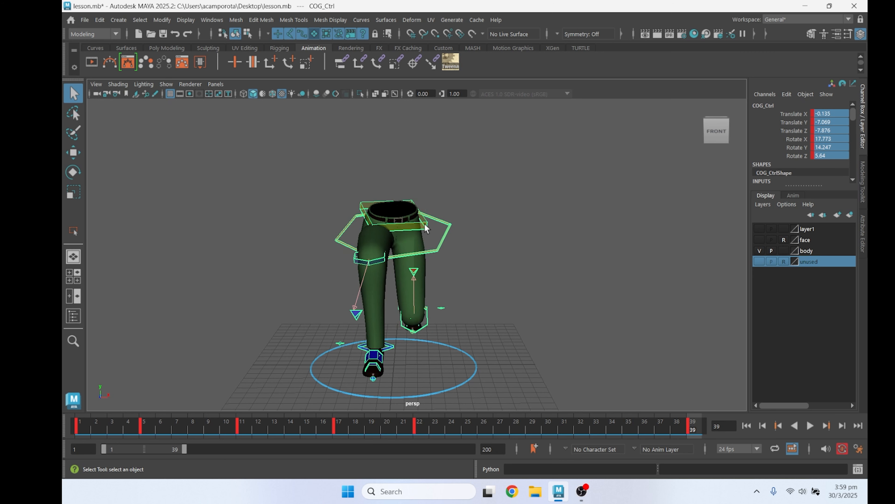
click(425, 223)
key(e)
drag(460, 159, 453, 144)
key(q)
Rotate the COG control at frame 39 to about Rotate X 17.087, Rotate Y 7.739 and Rotate Z 3.927
click(432, 243)
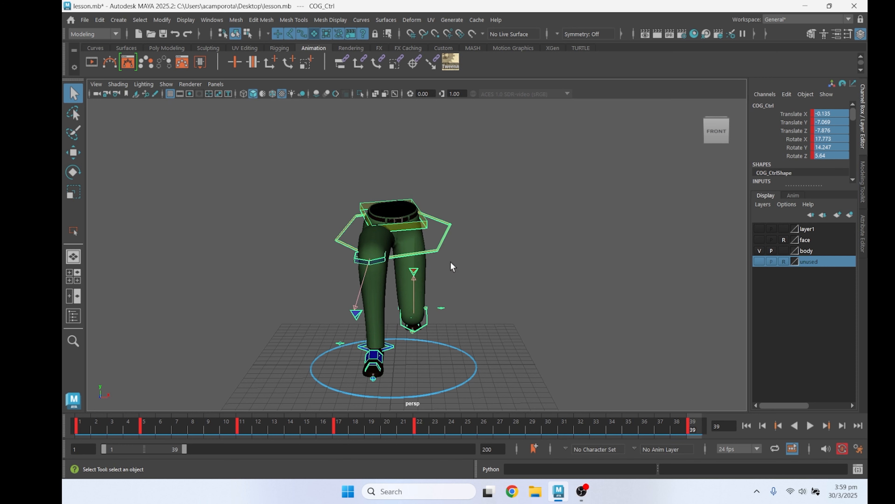
key(e)
click(568, 257)
click(442, 240)
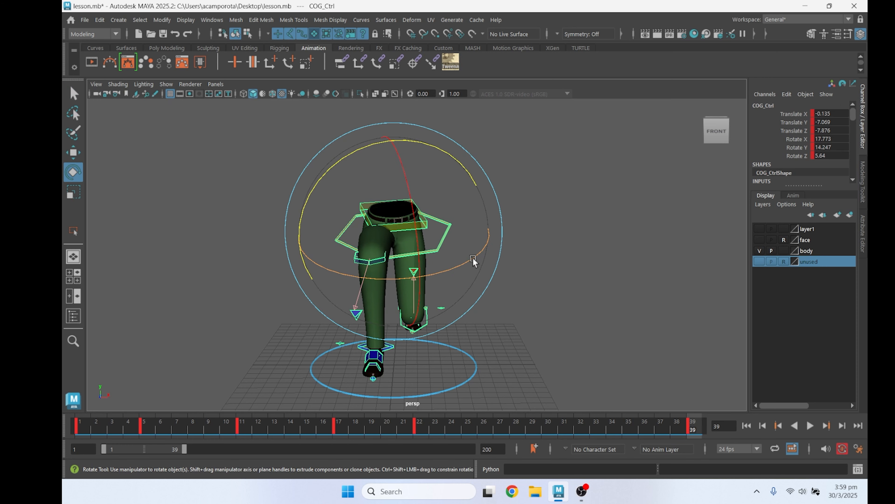
drag(472, 258, 459, 268)
drag(446, 230, 393, 271)
Check the channel values of the left leg's IK/FK switch, IK and foot controls at frame 39
key(q)
scroll(484, 272, up, 6)
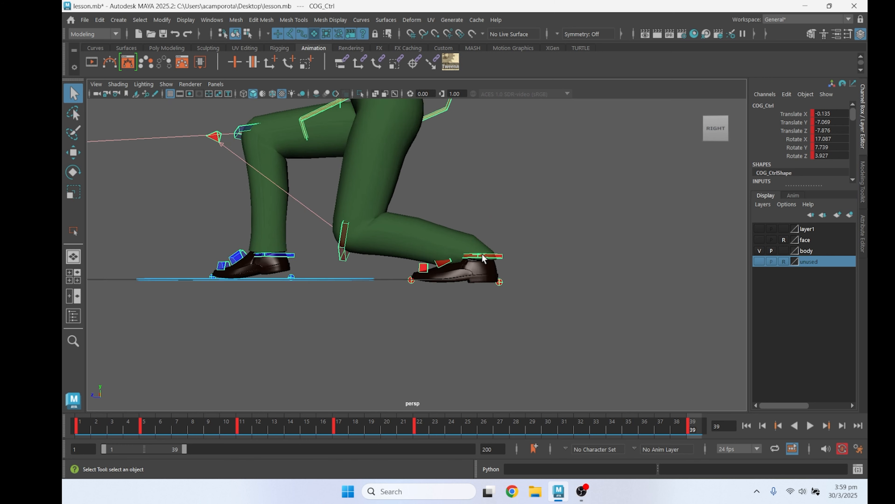
click(514, 257)
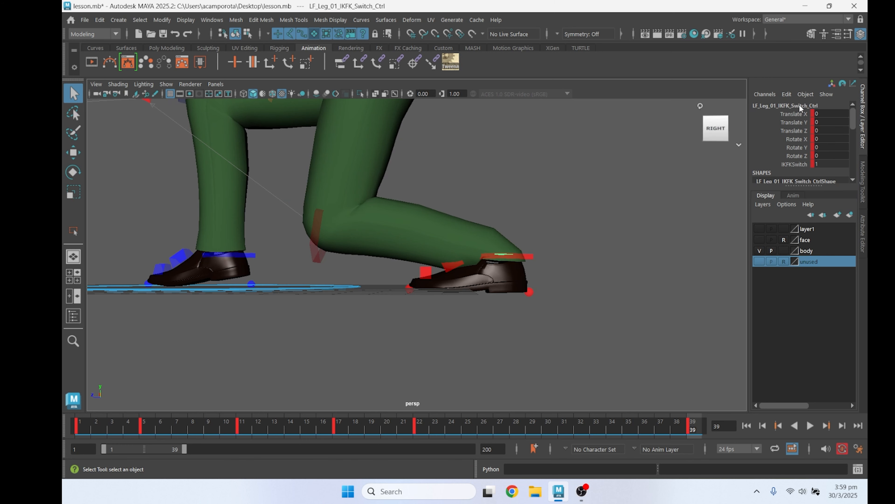
click(526, 256)
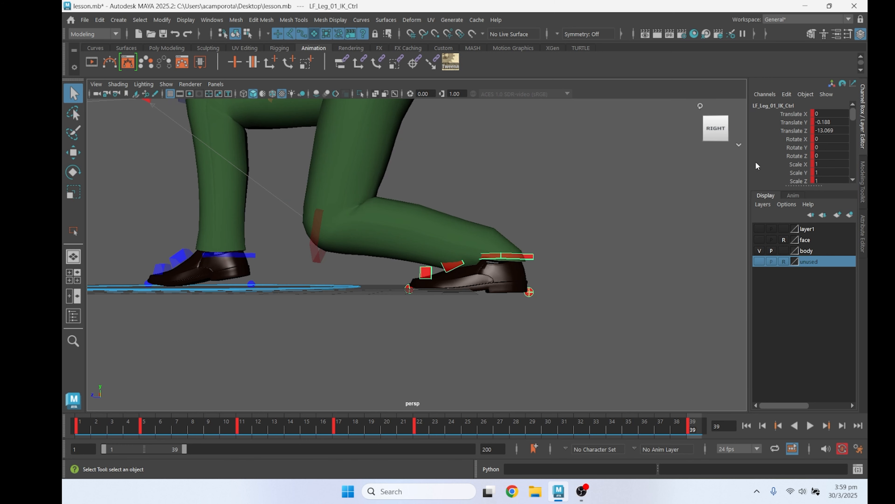
click(531, 320)
drag(349, 325, 462, 285)
drag(520, 276, 549, 273)
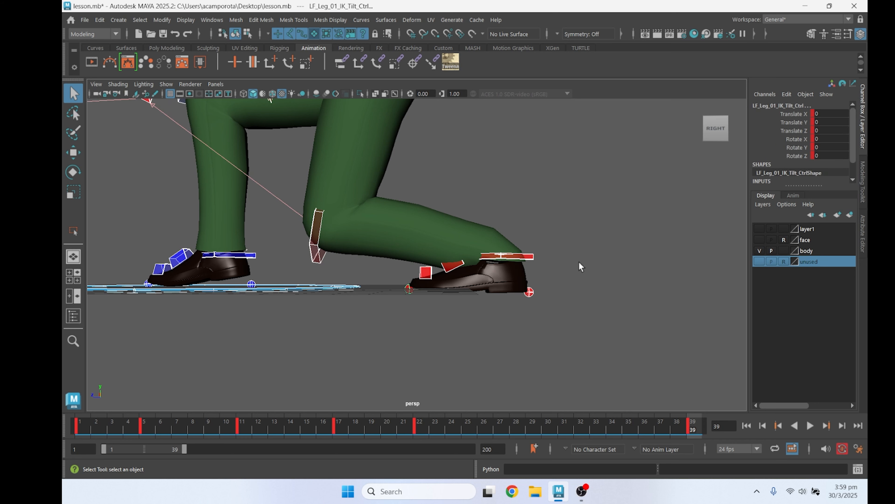
ctrl+drag(324, 311, 349, 291)
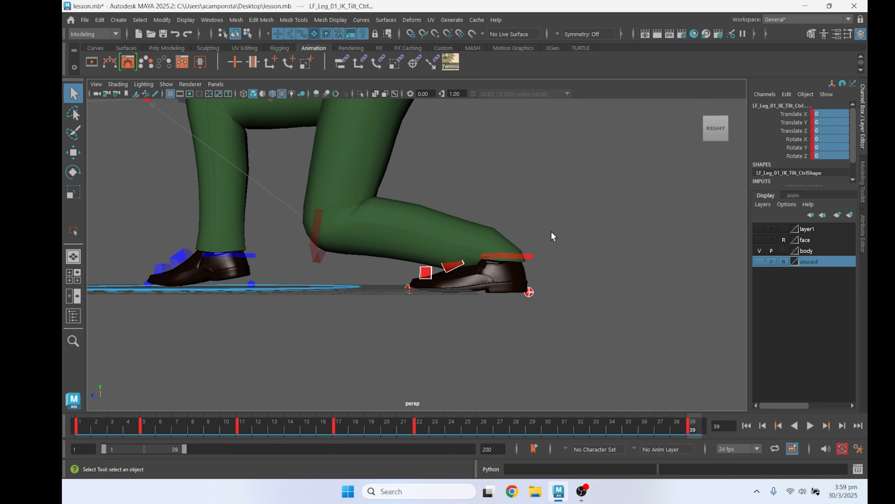
Rotate the left foot control at frame 39 to lift the heel while the toes stay on the ground
click(520, 258)
key(w)
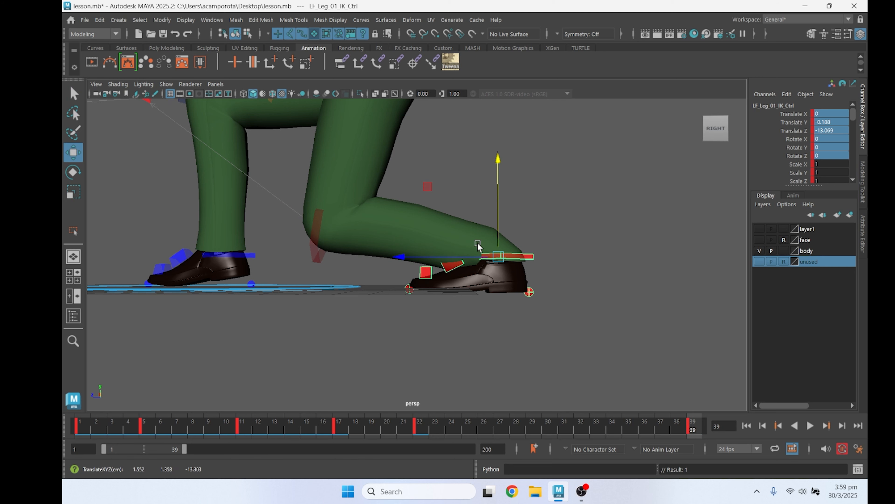
click(451, 268)
key(e)
drag(450, 203, 362, 213)
key(q)
click(412, 288)
key(e)
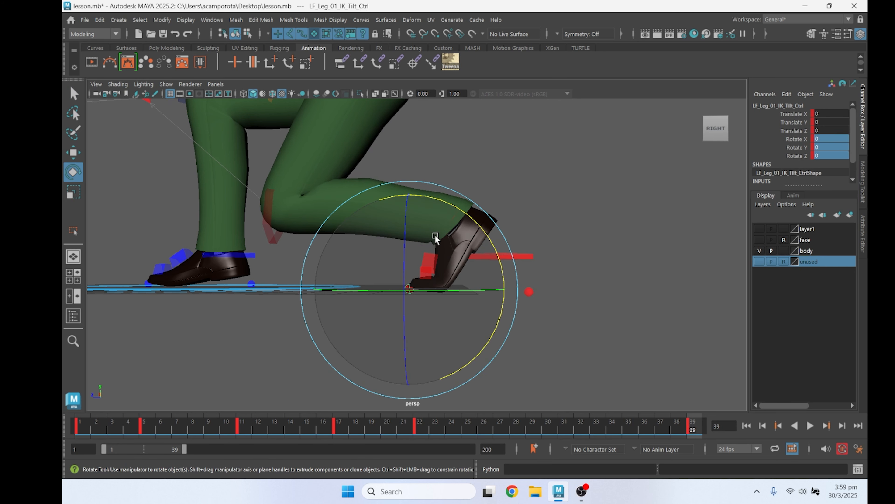
key(q)
Move the COG control forward at frame 39 to about Translate Z -6.994
click(504, 257)
alt+drag(506, 261, 479, 281)
scroll(479, 281, down, 3)
alt+drag(439, 165, 423, 169)
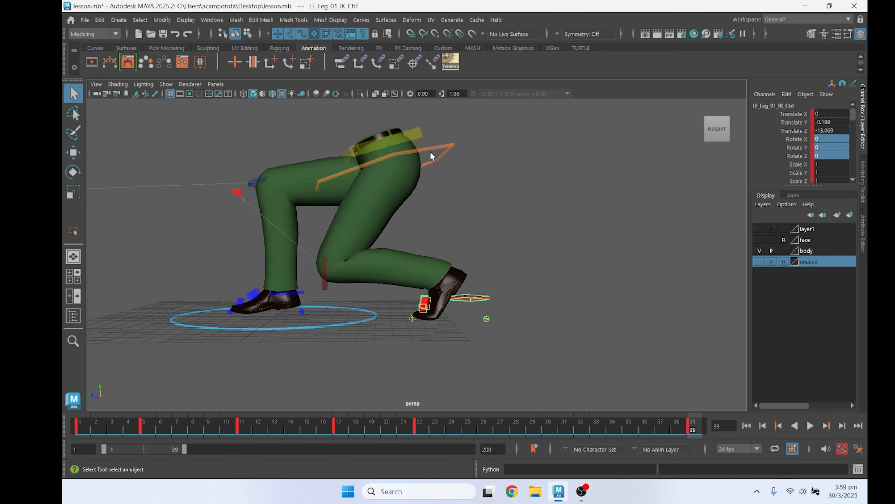
click(384, 167)
key(w)
drag(328, 169, 316, 168)
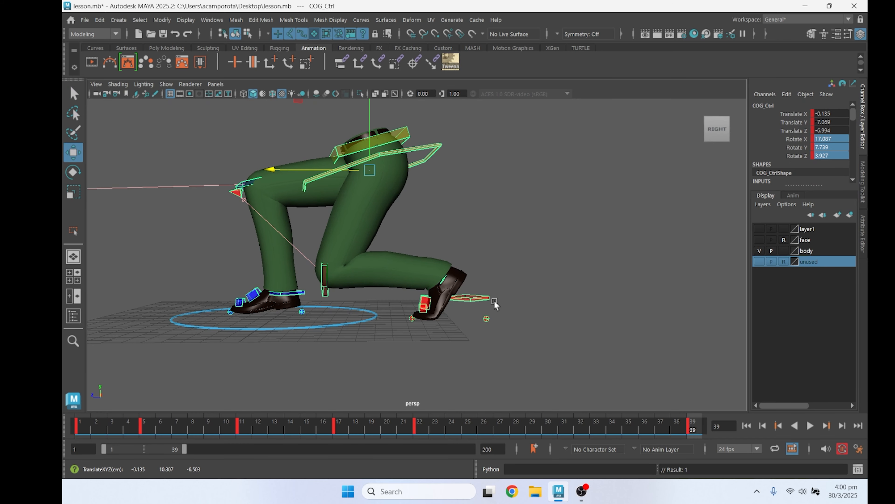
Move the left leg IK control back at frame 39 to about Translate Z -15.119 and play the animation
click(495, 302)
drag(427, 304, 460, 315)
click(811, 425)
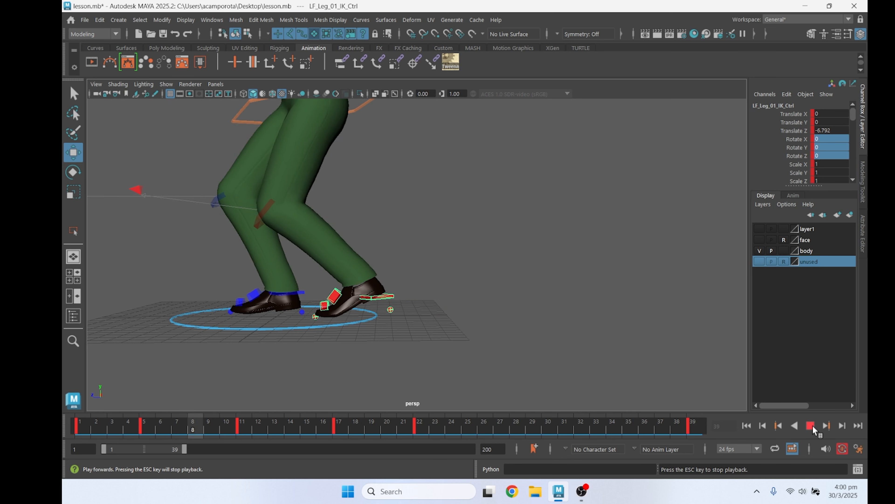
At frame 22, use tweenMachine to set the left leg IK control 100% toward the next key
click(418, 426)
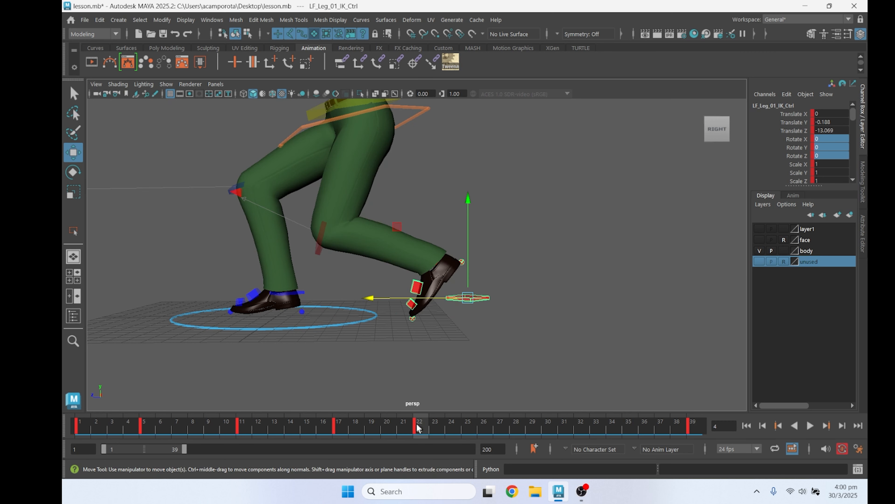
click(561, 338)
drag(476, 287, 486, 303)
click(451, 62)
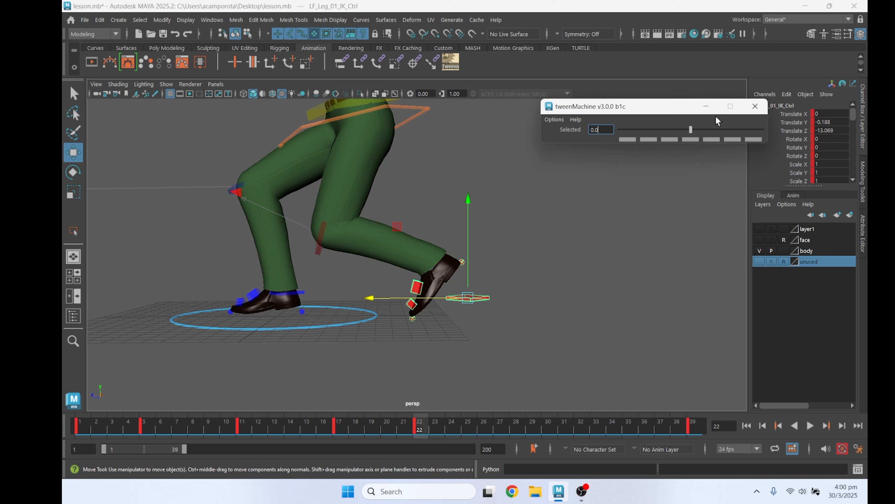
drag(690, 130, 768, 131)
drag(637, 423, 422, 417)
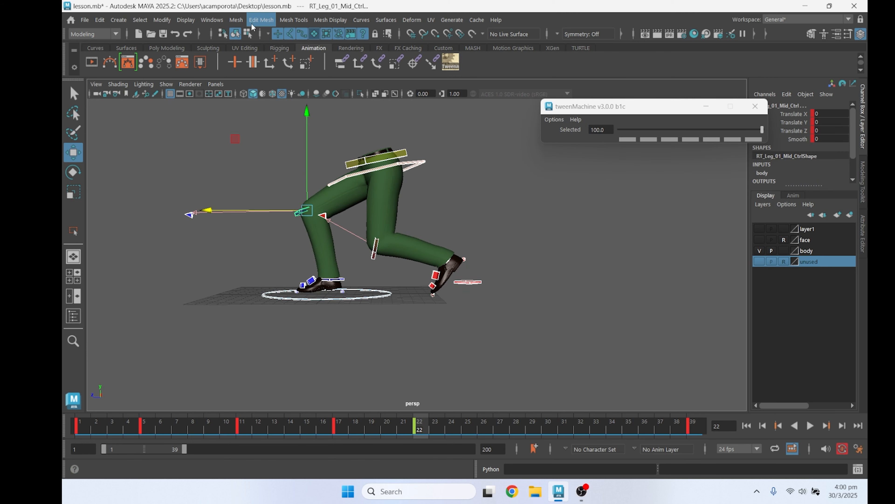
Select the keys of all controls in the Graph Editor, close it and play the animation
click(212, 20)
click(352, 57)
scroll(604, 239, down, 5)
drag(715, 223, 571, 320)
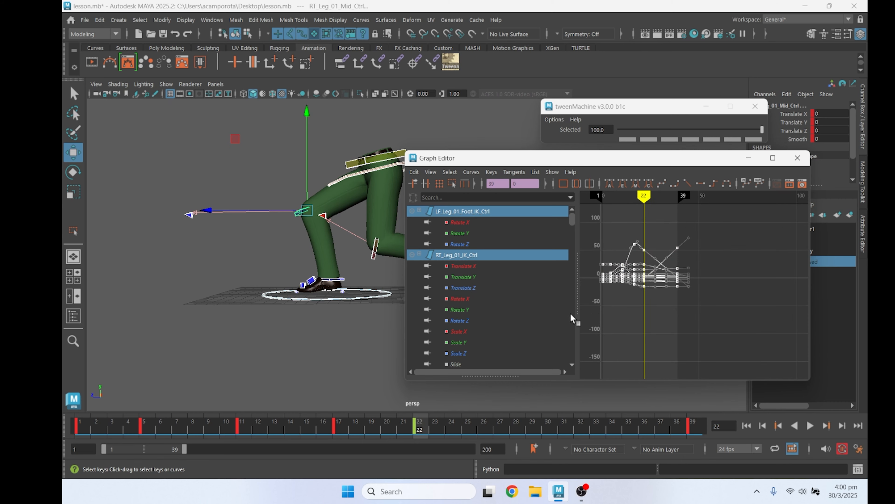
click(798, 158)
click(810, 426)
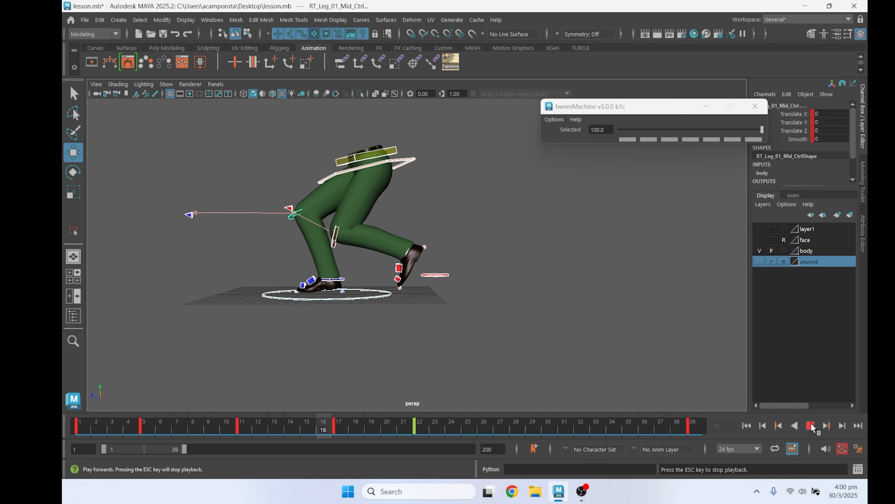
Add an in-between pose for all controls at frame 27 with a tween value of about 65.3
drag(421, 427, 499, 427)
click(134, 331)
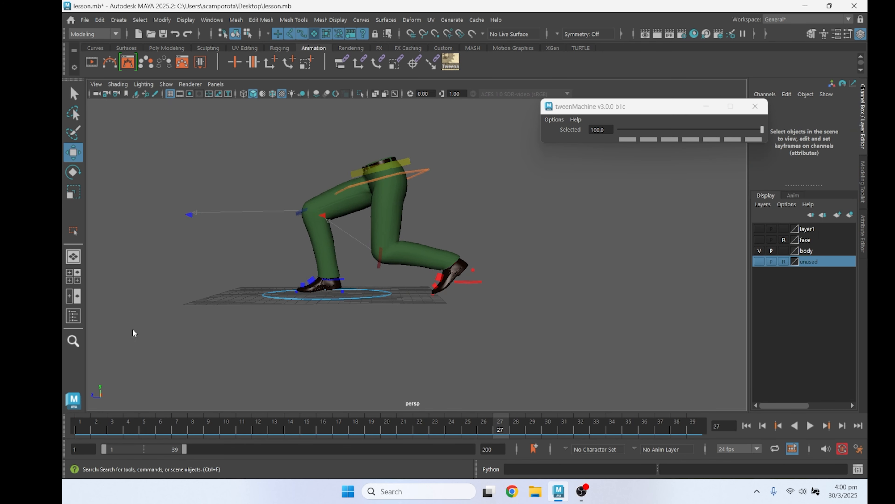
drag(117, 375, 463, 156)
drag(763, 129, 737, 129)
Add an in-between pose for all controls at frame 31 with a tween value of 100, and play the animation
drag(509, 431, 565, 428)
click(300, 348)
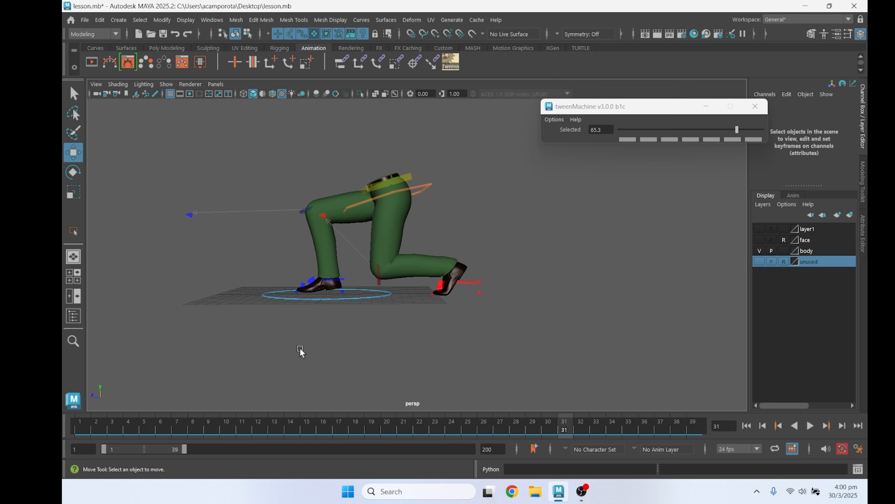
drag(479, 166, 480, 166)
click(808, 425)
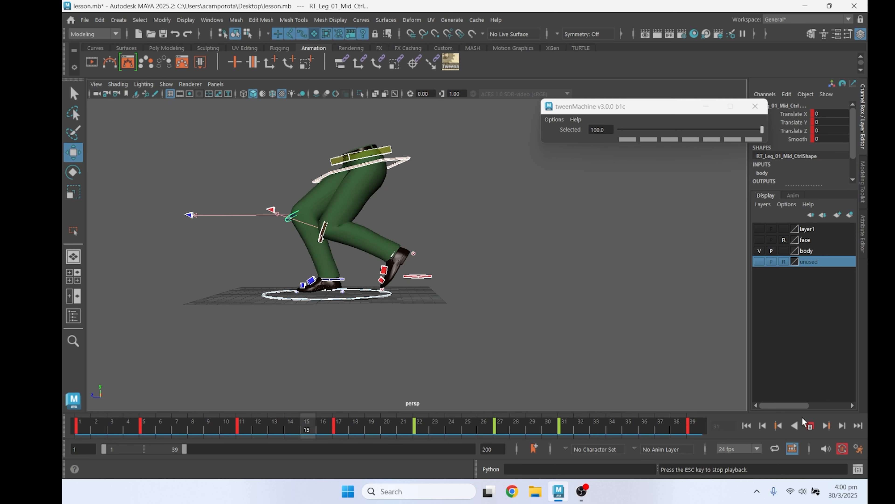
click(808, 425)
Move the keys at frame 11 to frame 10 and shift those at frames 17 and 22 about two frames earlier
shift+click(244, 426)
drag(244, 427, 228, 427)
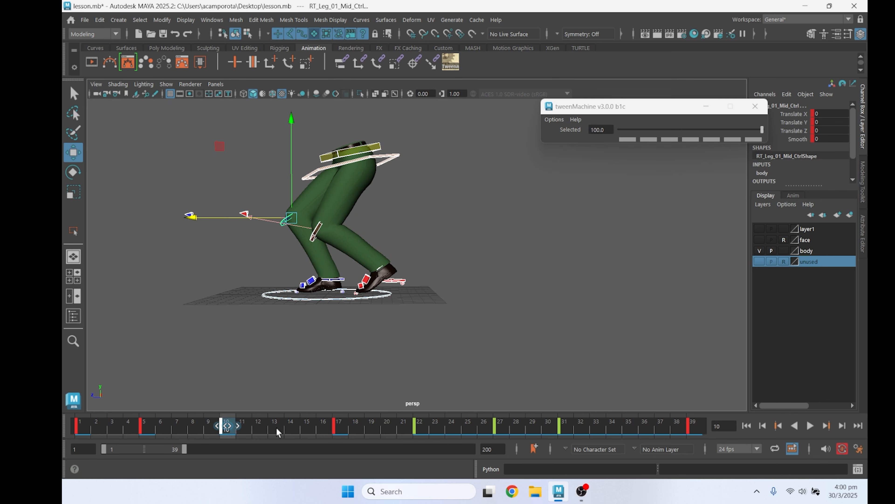
shift+drag(308, 428, 438, 427)
drag(373, 426, 341, 426)
click(392, 423)
double_click(389, 424)
Reselect all controls and tighten the two key poses following frame 10 so they fall on frames 14 and 18
click(452, 426)
click(168, 365)
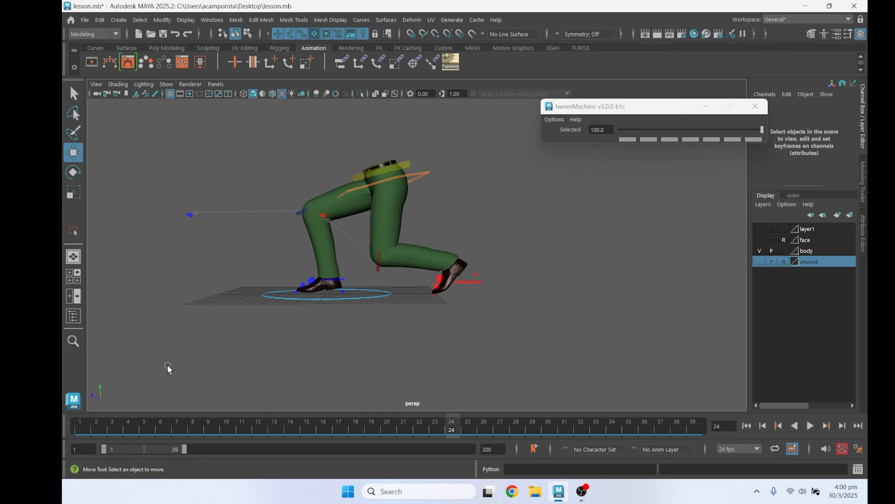
drag(167, 366, 522, 178)
drag(316, 423, 389, 429)
shift+click(388, 428)
drag(389, 428, 372, 428)
shift+drag(293, 427, 372, 427)
drag(341, 427, 326, 426)
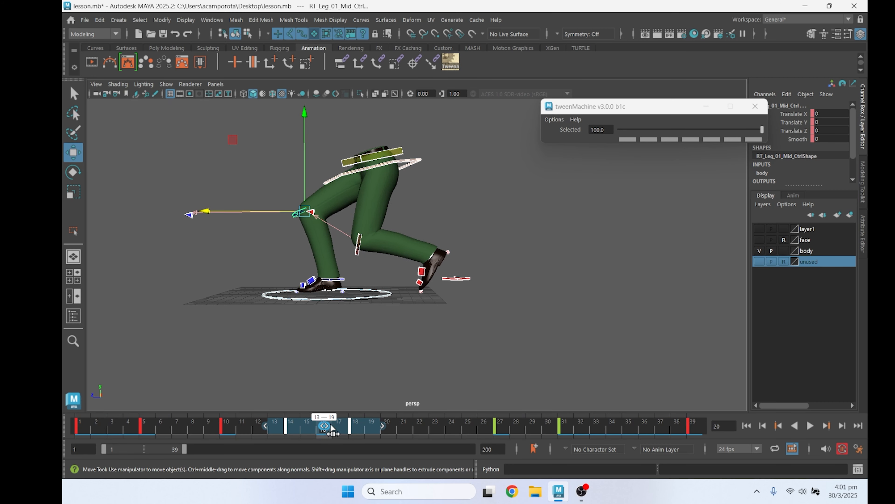
Move the keys at frame 31 to frame 32 and play the animation to check the timing
shift+click(500, 426)
shift+click(565, 426)
drag(565, 426, 583, 425)
click(644, 426)
click(810, 426)
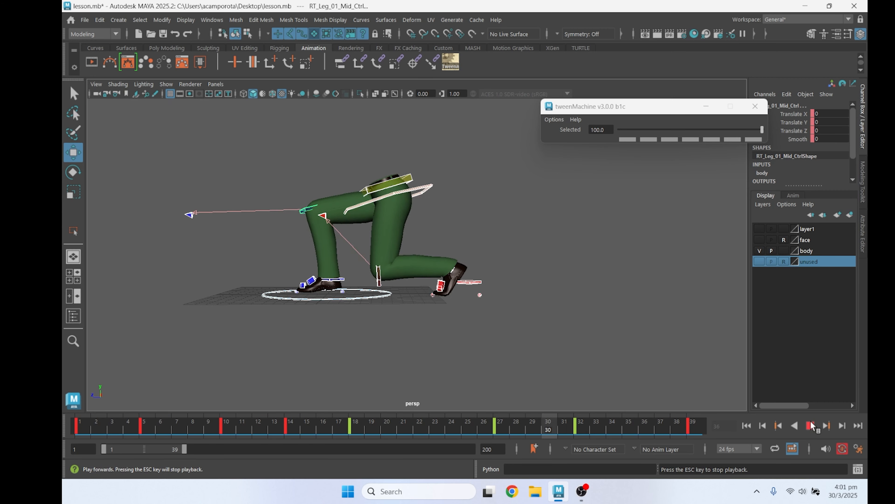
scroll(425, 289, up, 3)
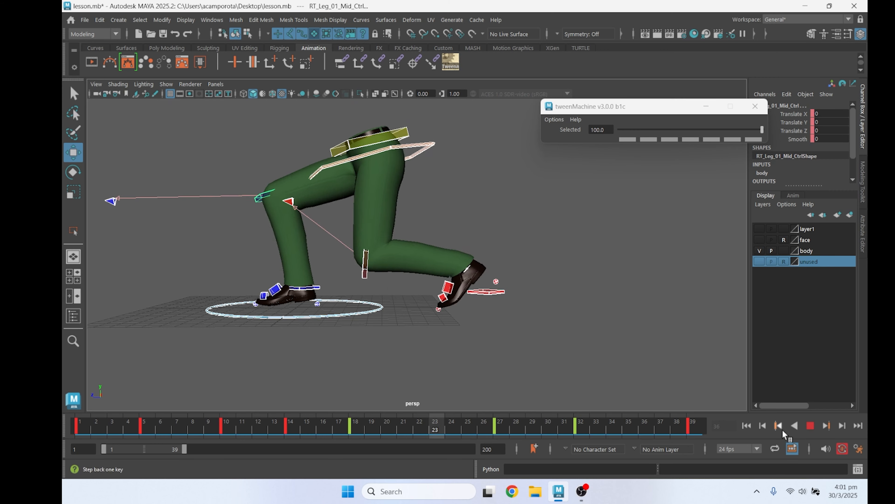
click(810, 426)
click(810, 426)
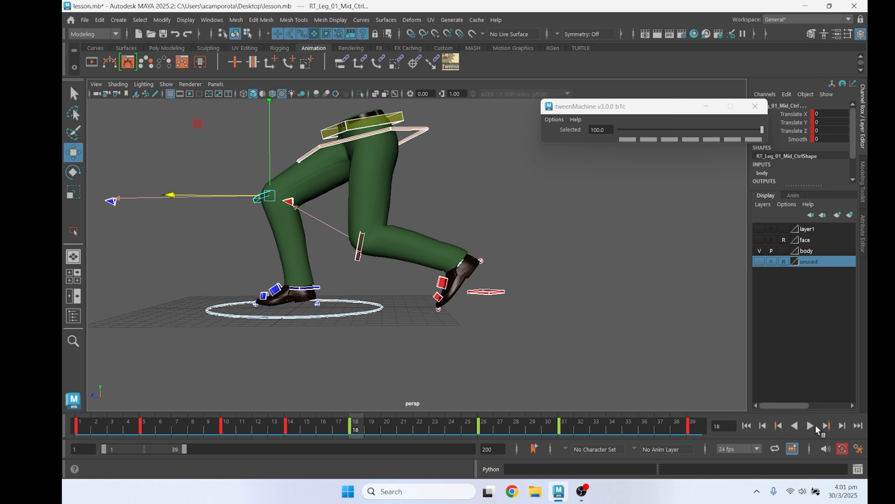
Shift the two in-between key poses before the final pose to frames 25 and 30, and select the left foot controls
shift+drag(616, 425, 452, 426)
drag(533, 426, 517, 426)
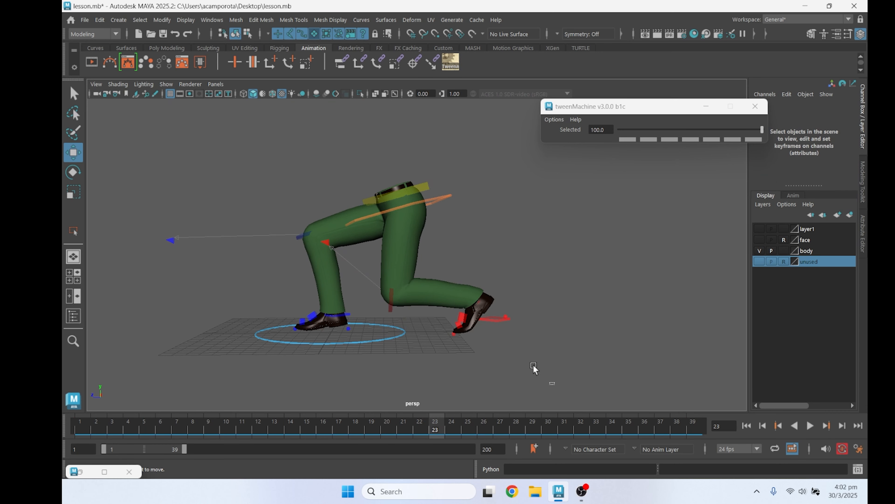
drag(553, 382, 444, 279)
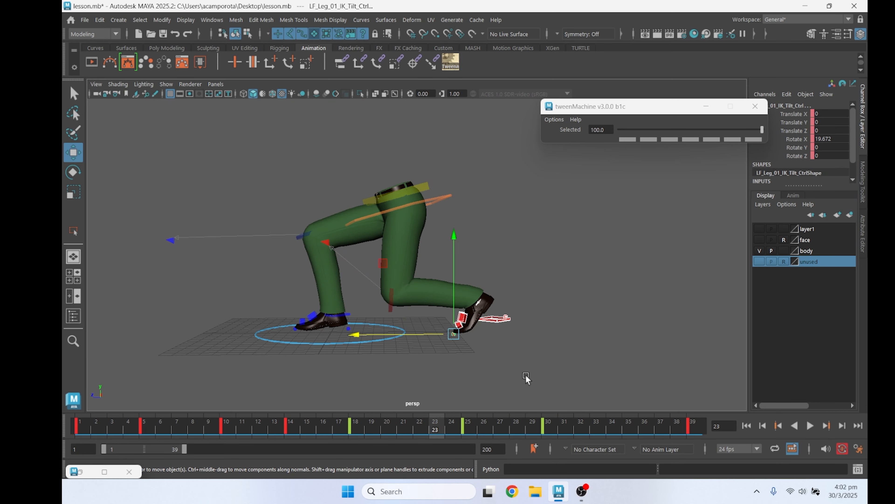
At frame 21, blend the left foot controls to 40 and rotate the left foot control to about 33 degrees in X
click(424, 423)
key(alt+v)
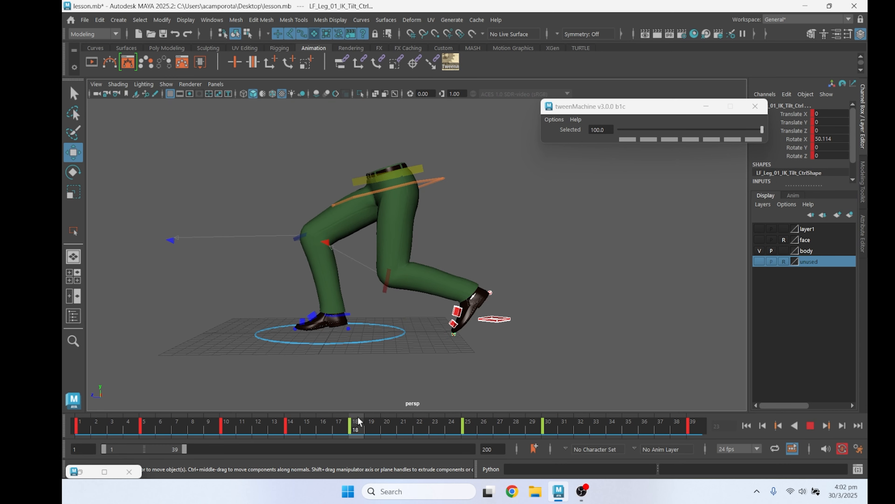
drag(383, 422, 399, 426)
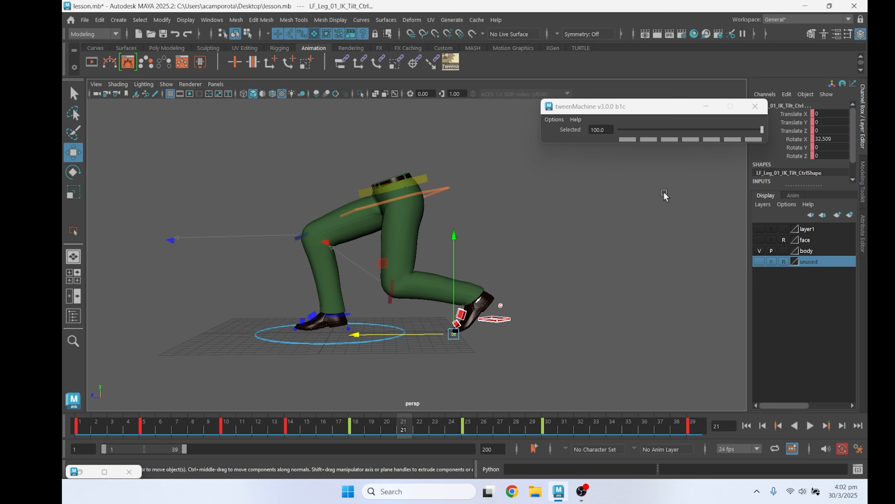
drag(647, 129, 707, 130)
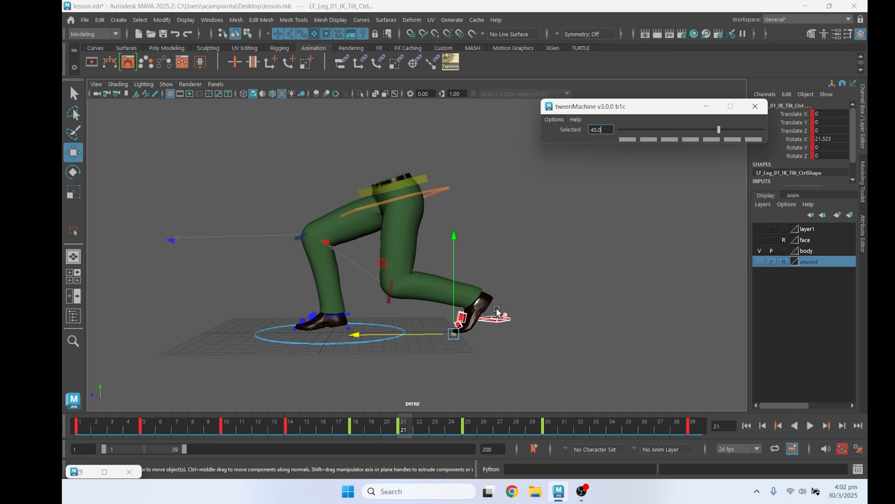
click(464, 318)
key(e)
drag(511, 237, 507, 242)
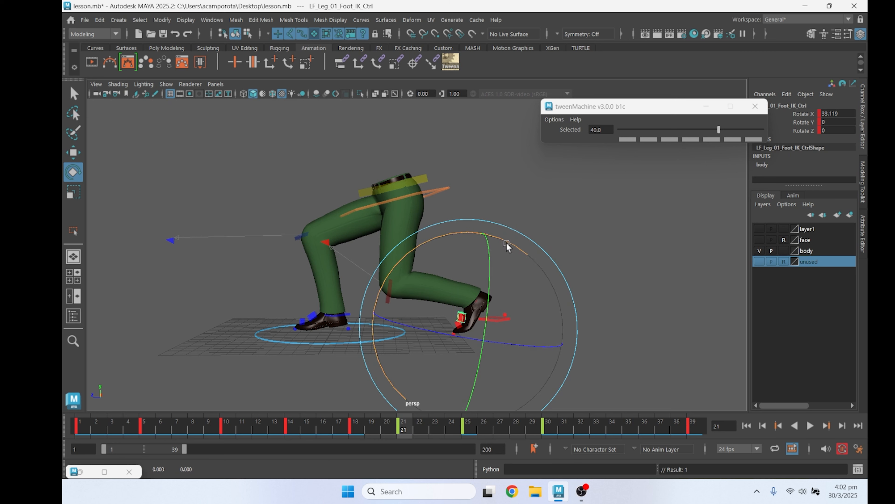
Reselect the left foot controls and blend them to 100 at frame 25
drag(417, 441, 546, 445)
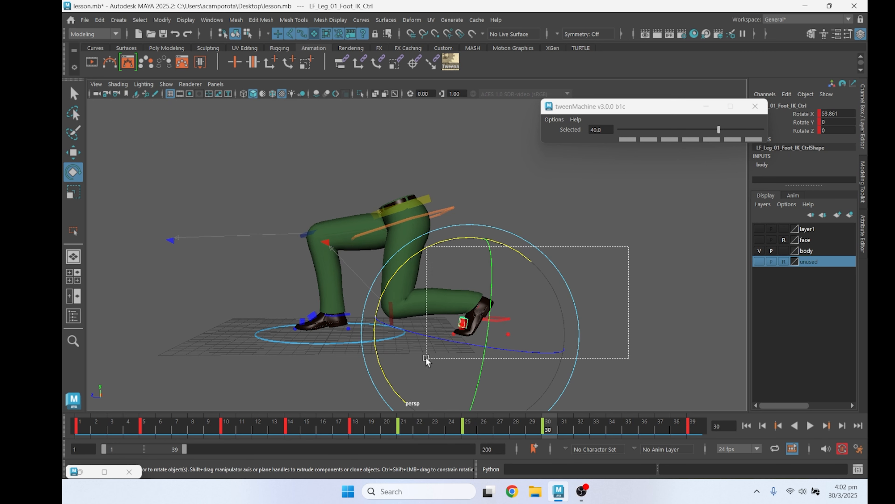
drag(426, 357, 427, 357)
click(468, 429)
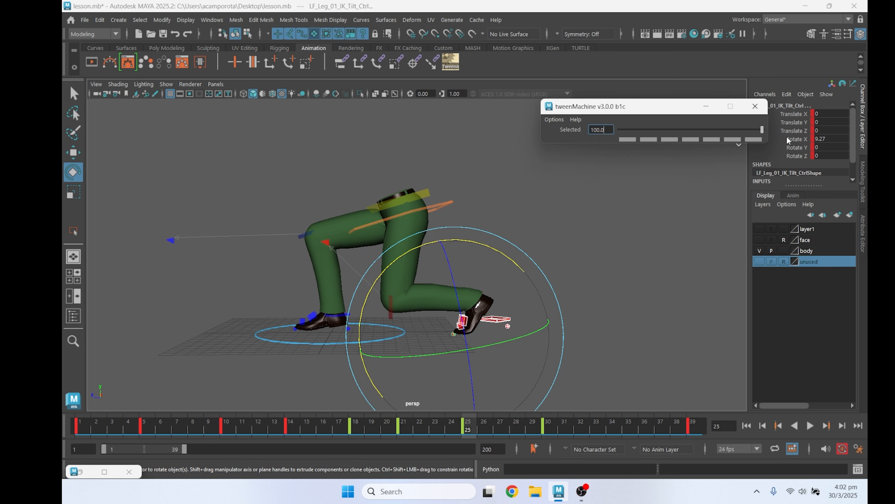
click(661, 244)
Fine-tune the left foot tilt at frame 25 and rotate the left foot control to about 55 degrees in X at frame 30
click(453, 332)
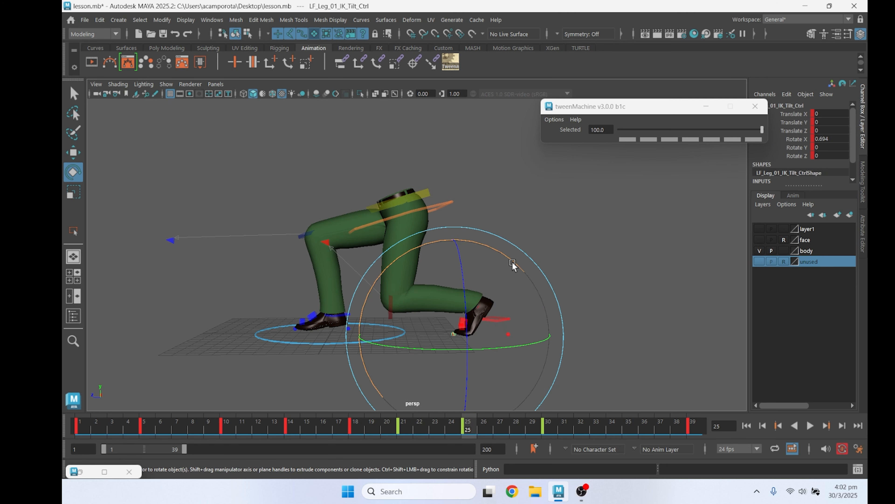
click(543, 292)
click(462, 319)
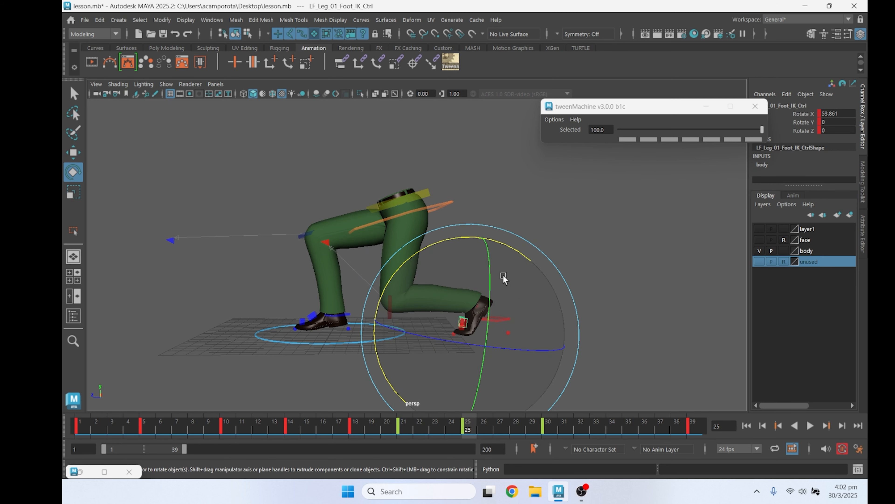
click(547, 427)
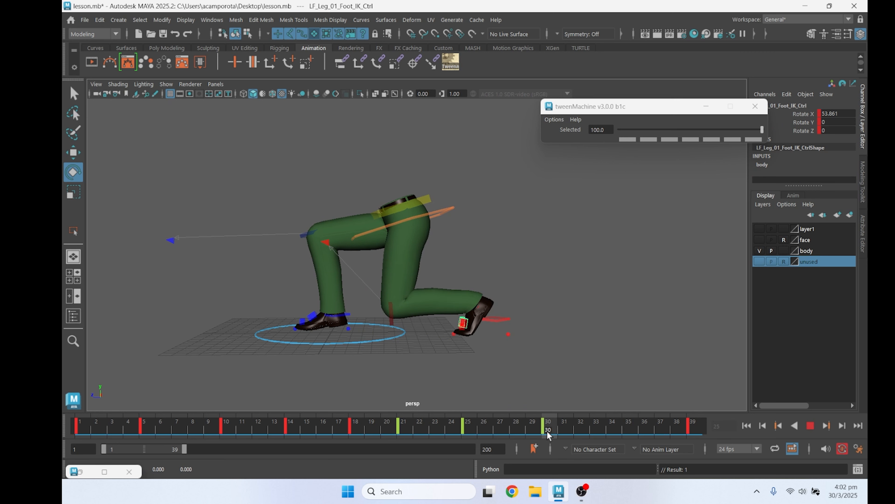
drag(521, 252, 521, 253)
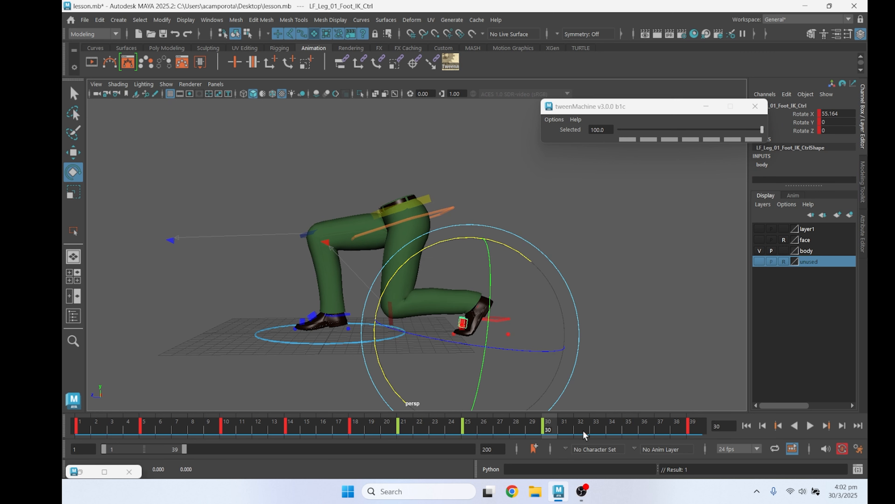
Play the animation and examine the left foot's motion up close from the front
key(alt+v)
key(alt+v)
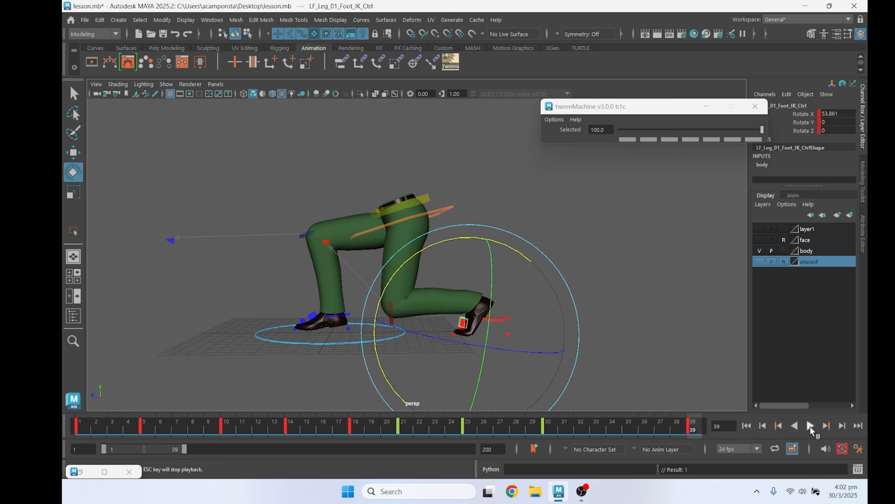
click(810, 426)
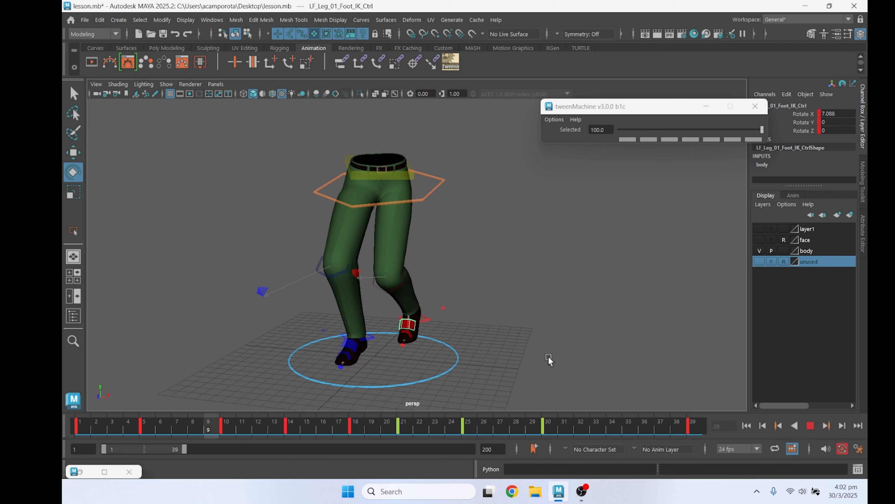
alt+drag(548, 356, 514, 328)
scroll(514, 331, up, 3)
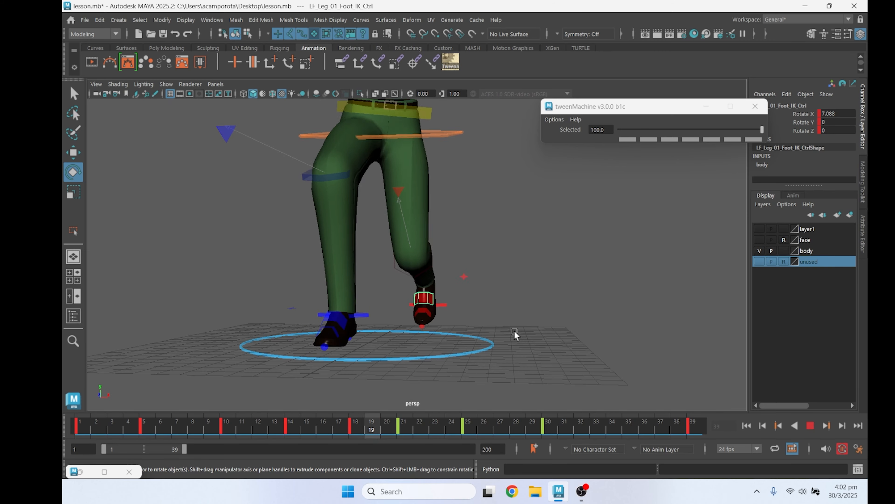
scroll(514, 330, up, 4)
alt+middle_drag(515, 337, 510, 274)
mouse_move(510, 275)
alt+mouse_down()
mouse_move(506, 301)
mouse_move(507, 287)
alt+mouse_up()
scroll(507, 299, up, 4)
click(812, 426)
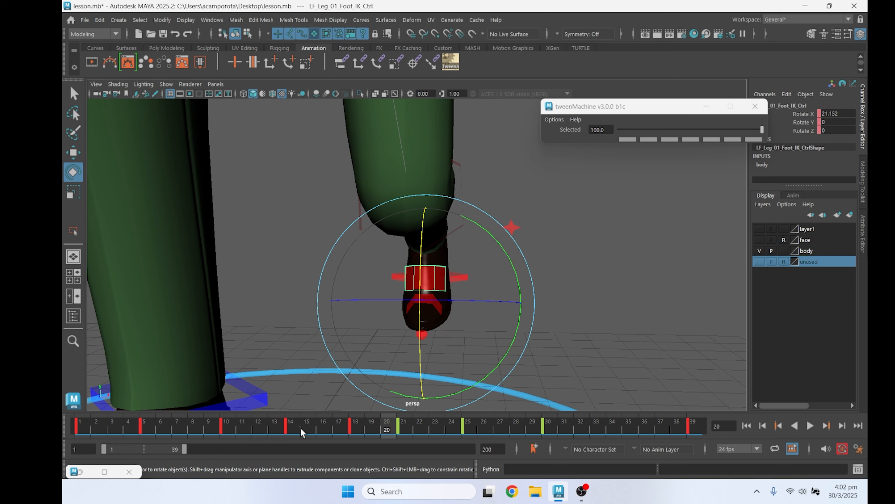
Rotate the left foot tilt control at frame 10 to about -0.4 in Y and 1.7 in Z
drag(301, 432, 275, 424)
click(418, 350)
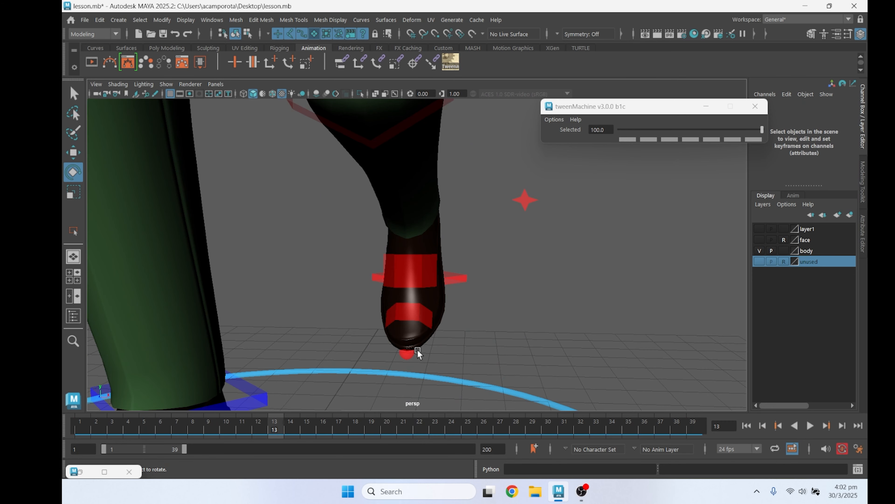
click(412, 352)
scroll(420, 350, down, 4)
alt+drag(420, 350, 429, 322)
scroll(429, 322, down, 2)
key(comma)
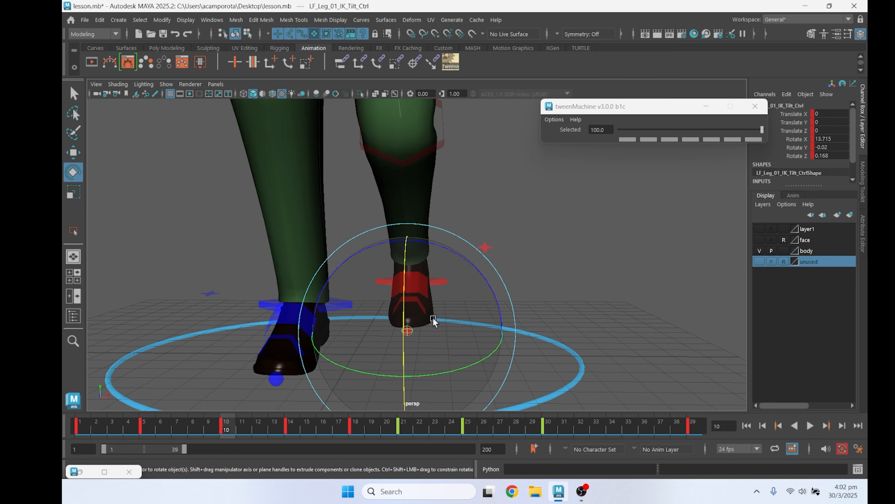
key(comma)
key(comma)
key(period)
key(period)
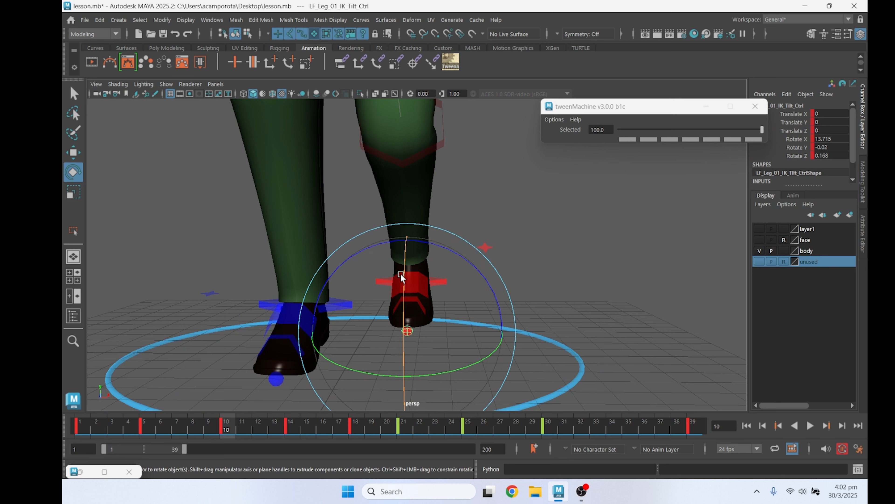
key(comma)
key(comma)
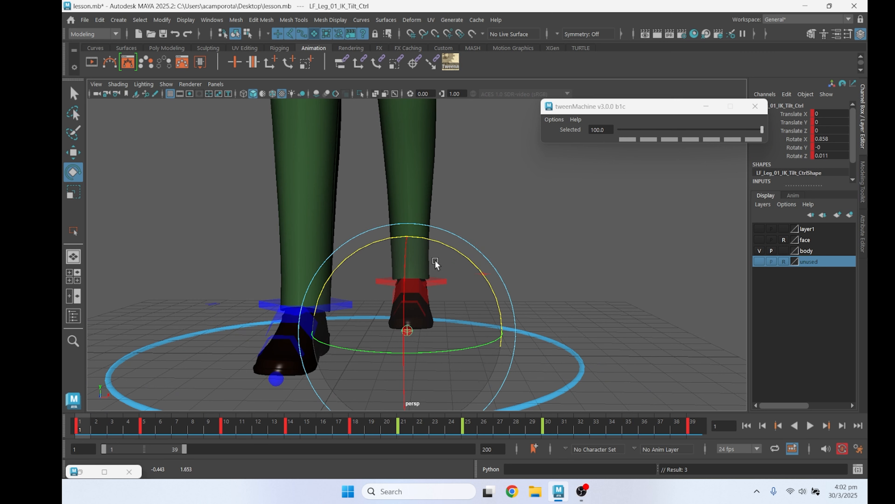
Angle the left foot tilt control to about 1 degree in Z at frame 5 and about 5.1 degrees at frame 14
key(period)
key(period)
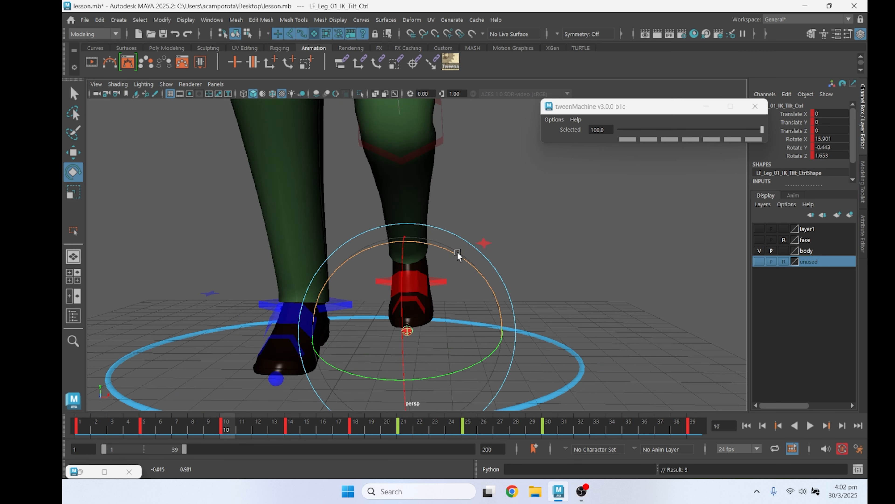
key(period)
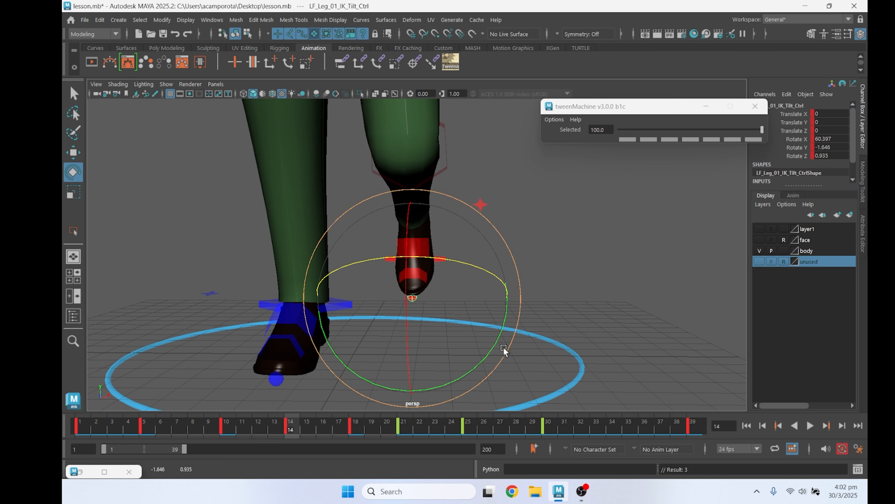
drag(503, 347, 508, 337)
Angle the left foot tilt to about 2.5 degrees in Z at frame 18 and 1.4 at frame 21, and check the remaining keys
key(period)
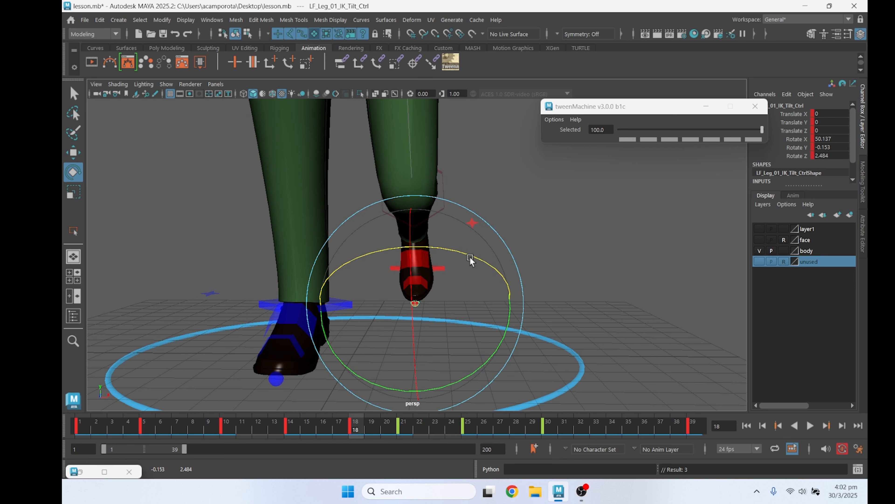
key(period)
key(period)
key(period)
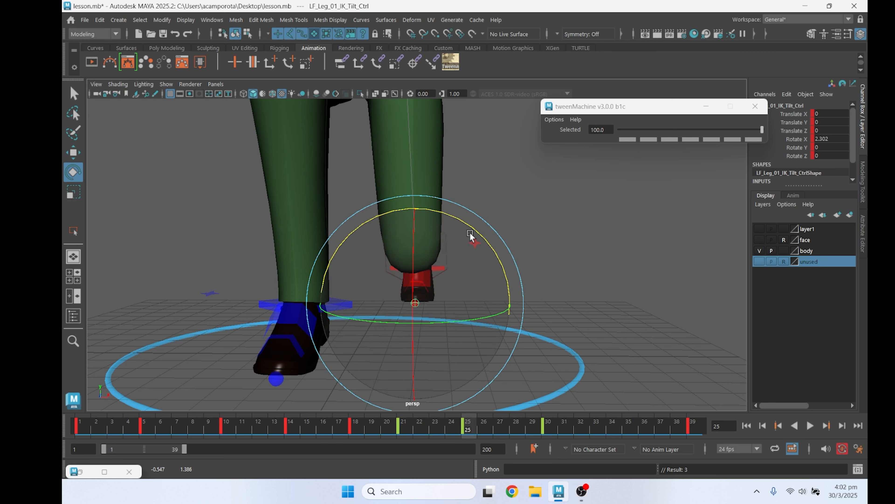
key(period)
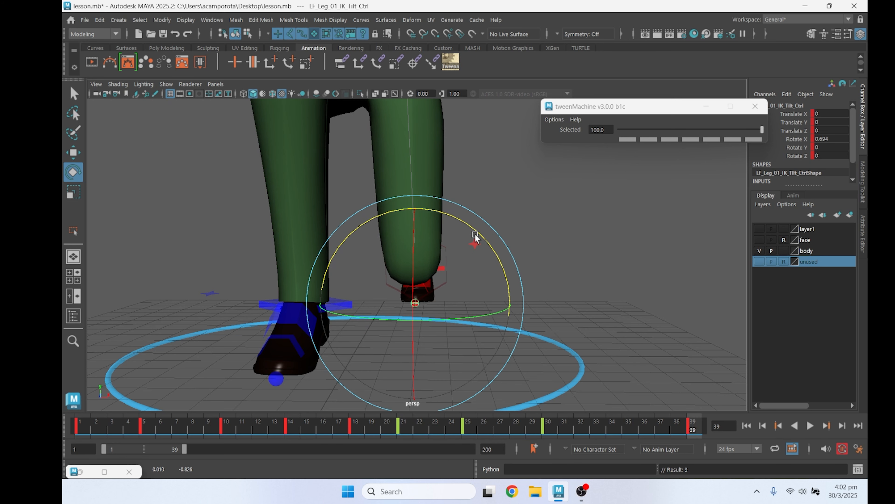
Play the animation and move the left foot IK control at frame 14 inward to about -0.35 in X
click(810, 426)
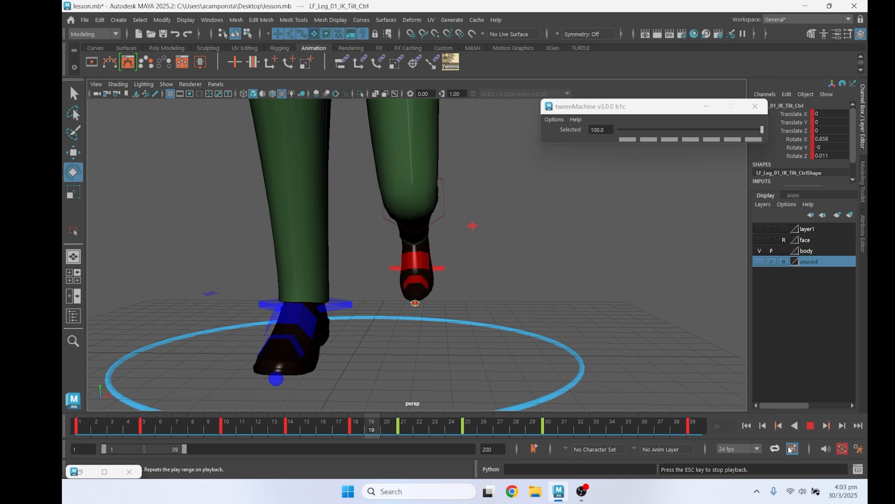
click(810, 426)
key(q)
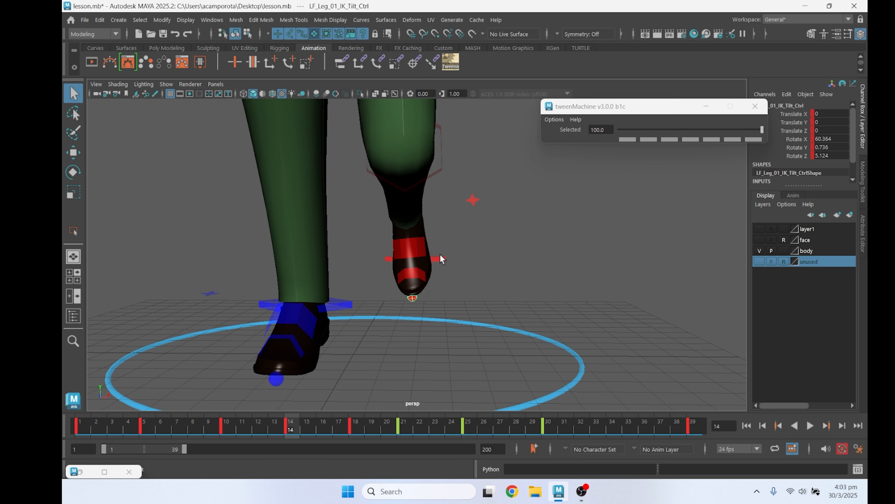
click(445, 260)
drag(457, 260, 451, 260)
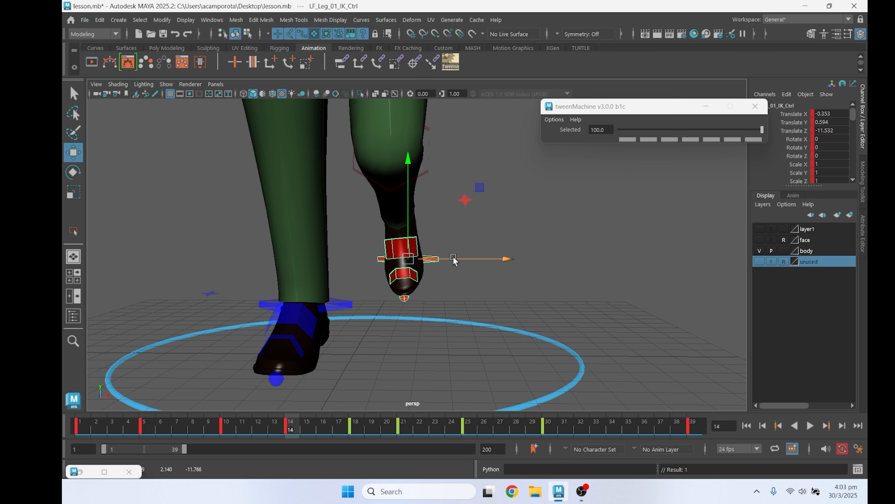
key(period)
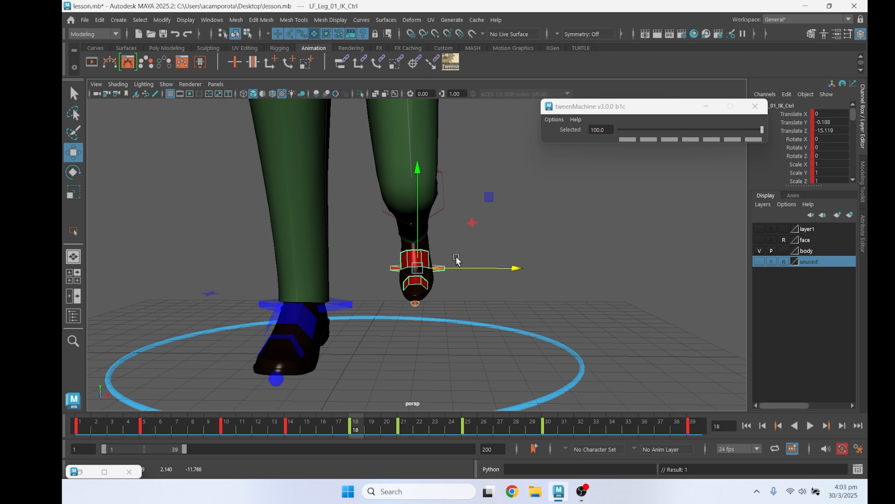
key(period)
key(comma)
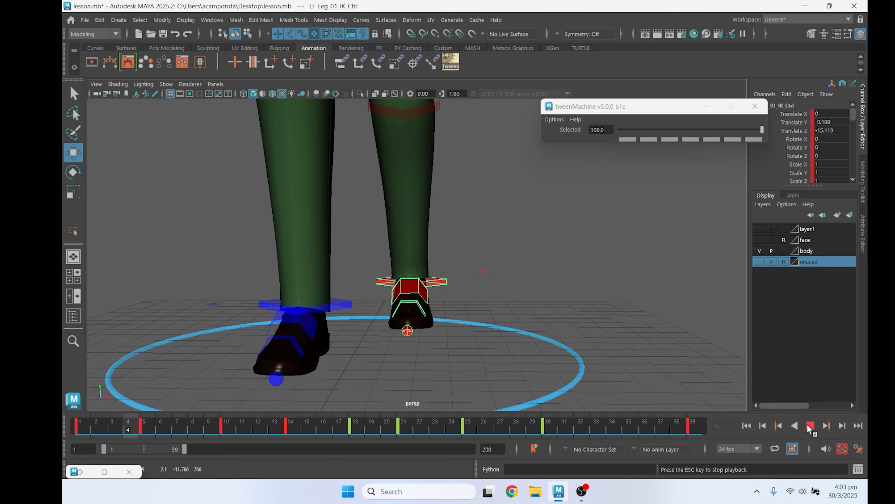
Replay the animation and examine the feet up close from the side
alt+drag(596, 374, 414, 340)
alt+middle_drag(414, 340, 492, 337)
scroll(495, 337, up, 3)
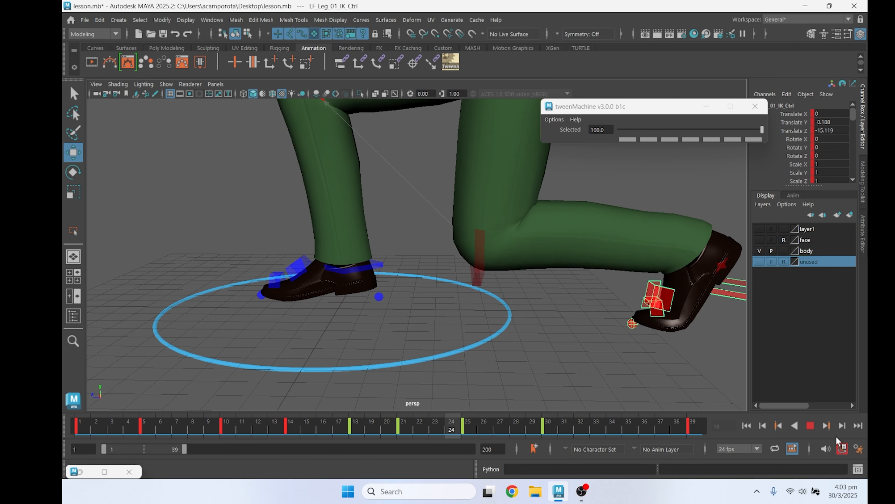
click(810, 426)
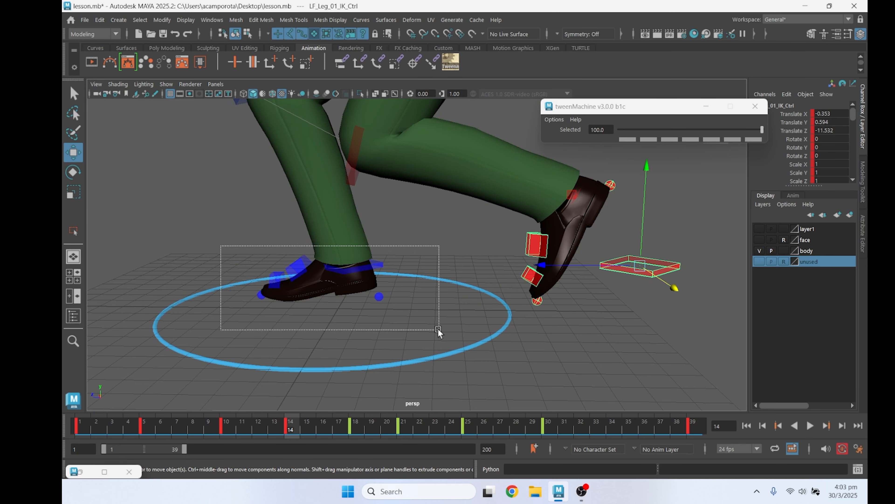
Select all controls and re-blend the poses at frames 10 and 18, setting frame 18 to about -75
drag(438, 329, 412, 360)
drag(247, 428, 226, 430)
drag(735, 130, 734, 131)
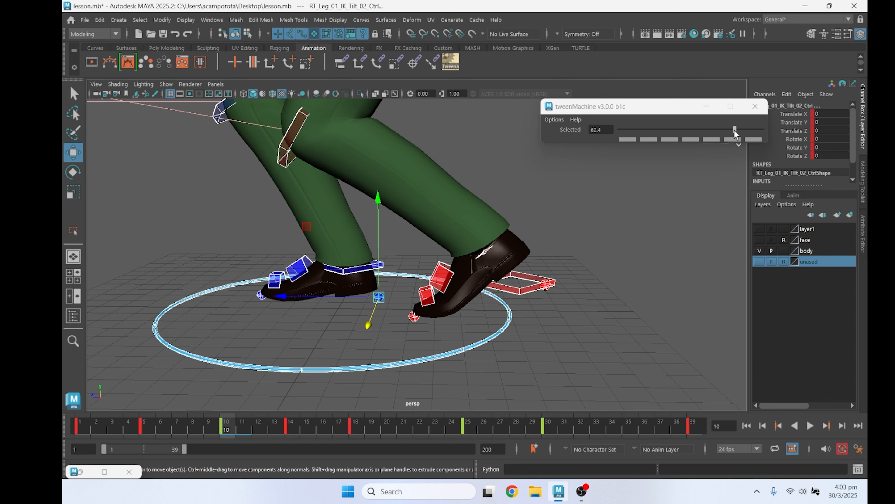
key(alt+v)
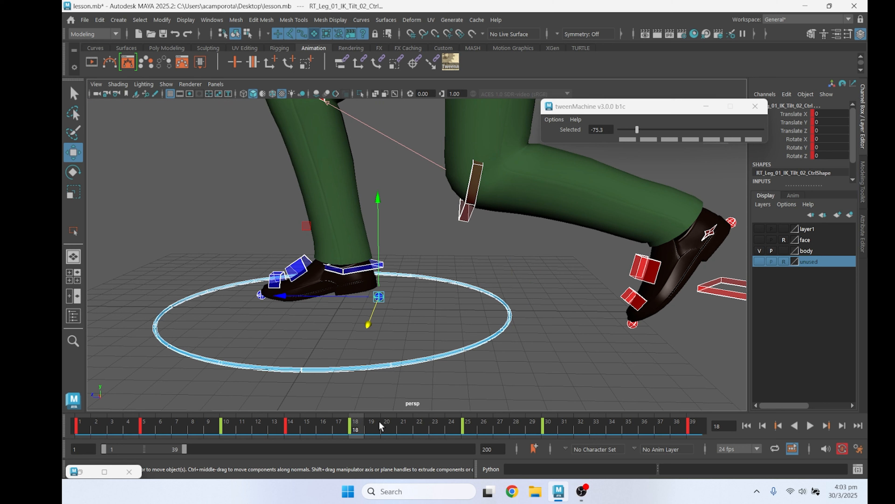
At frame 25, zero the translation and rotation of the right foot controls and reselect all controls
drag(435, 428, 473, 430)
key(q)
ctrl+click(392, 274)
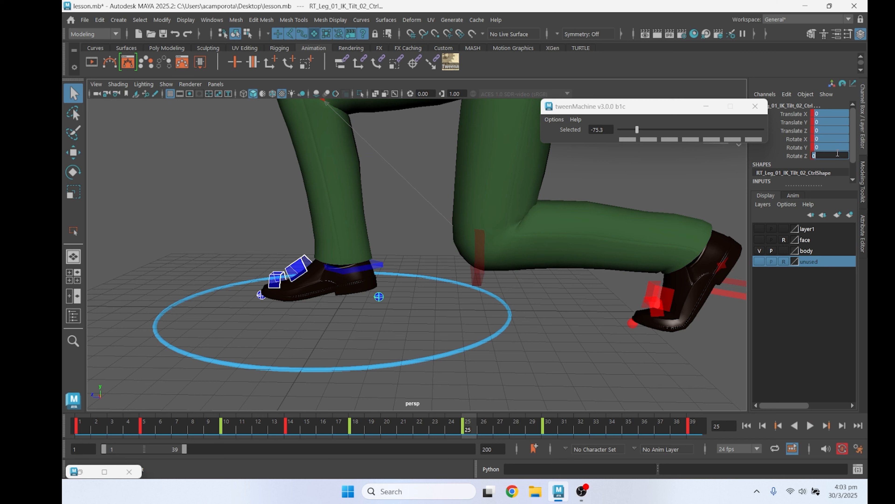
key(Return)
drag(418, 384, 419, 386)
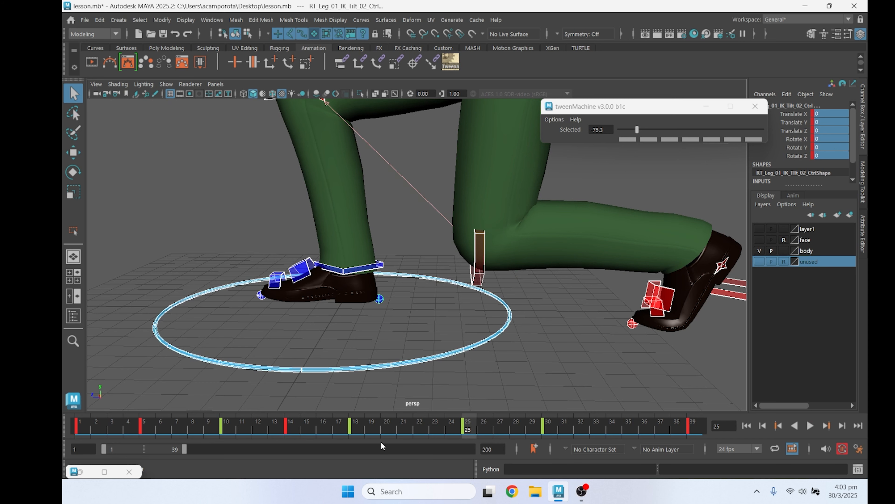
Check the playback and blend all controls to -100 at frame 30
key(alt+v)
key(alt+v)
click(543, 432)
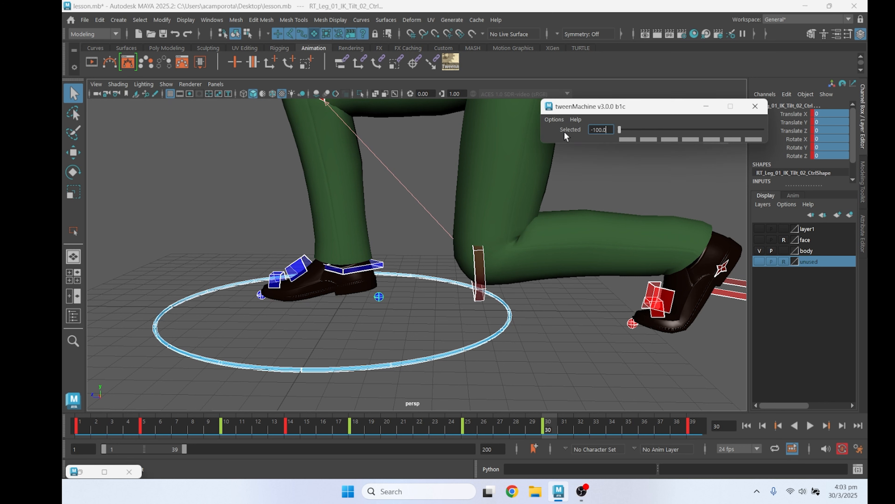
Delete the keys of all selected controls at frame 39 and replay the animation
click(694, 426)
shift+click(694, 426)
right_click(694, 428)
click(737, 242)
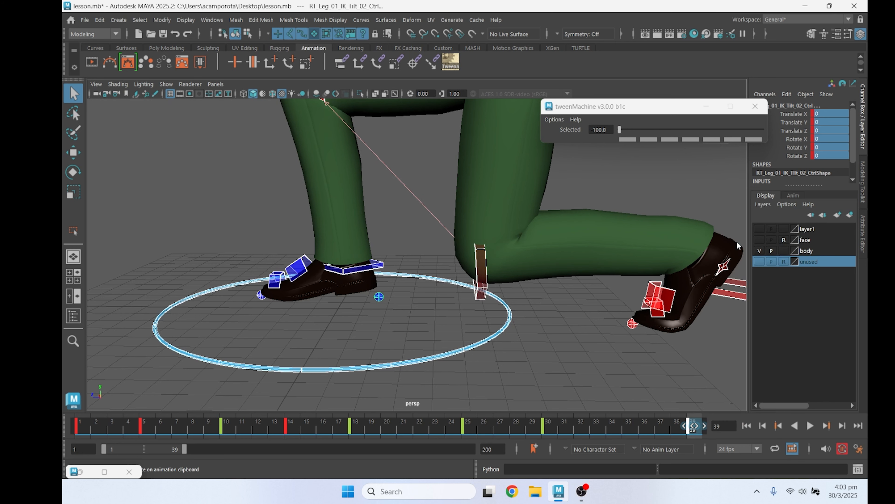
key(alt+v)
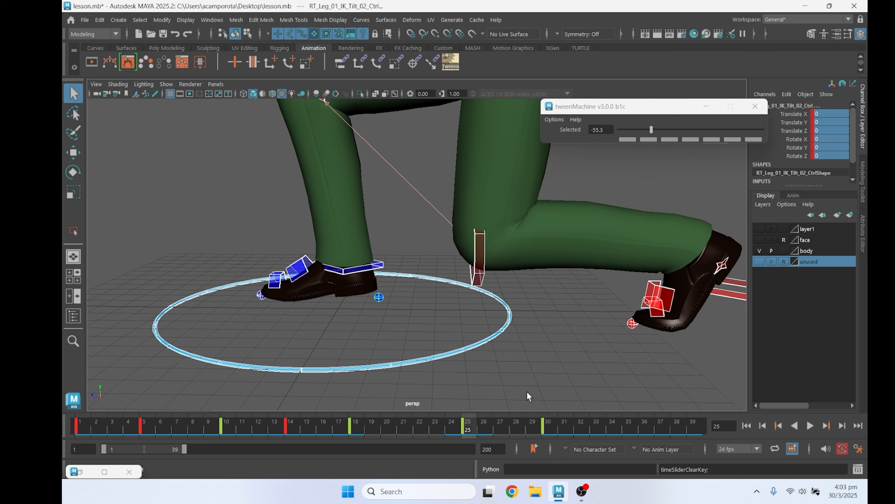
Shift the keys at frames 25 and 30 to frames 24 and 27, and check the playback
mouse_move(483, 425)
mouse_down()
mouse_move(537, 431)
mouse_move(351, 431)
mouse_move(450, 443)
mouse_move(561, 439)
mouse_up()
click(611, 426)
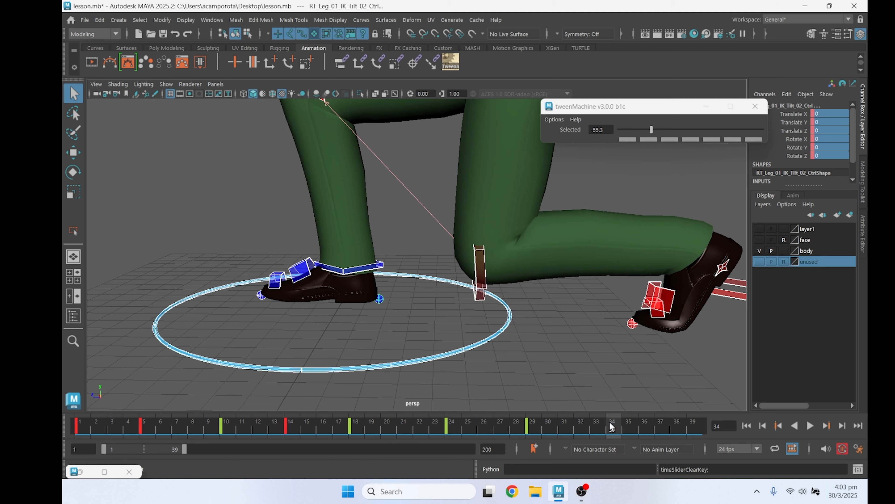
drag(554, 428, 526, 436)
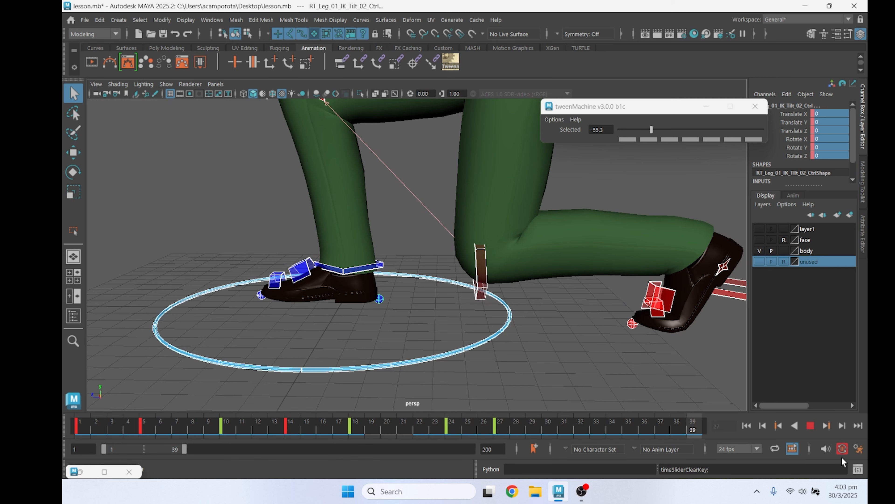
click(810, 425)
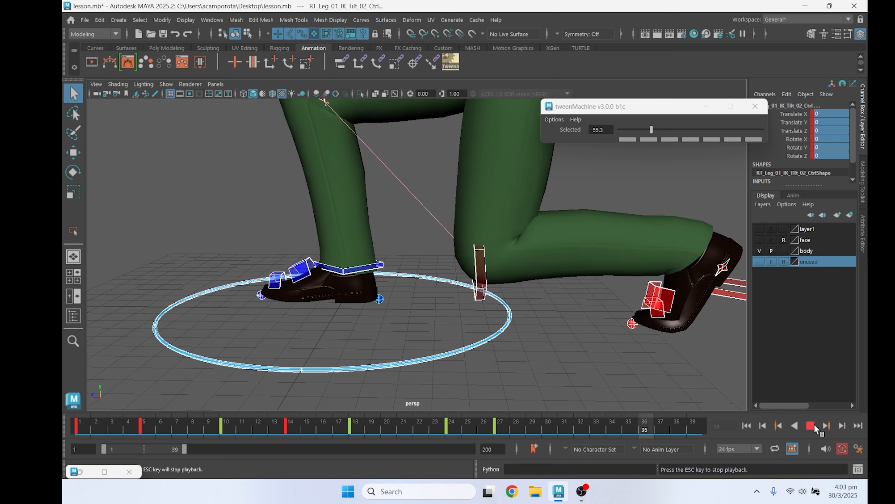
click(815, 427)
Go to frame 14 and select the right foot IK control
drag(250, 423, 290, 423)
click(308, 300)
click(298, 276)
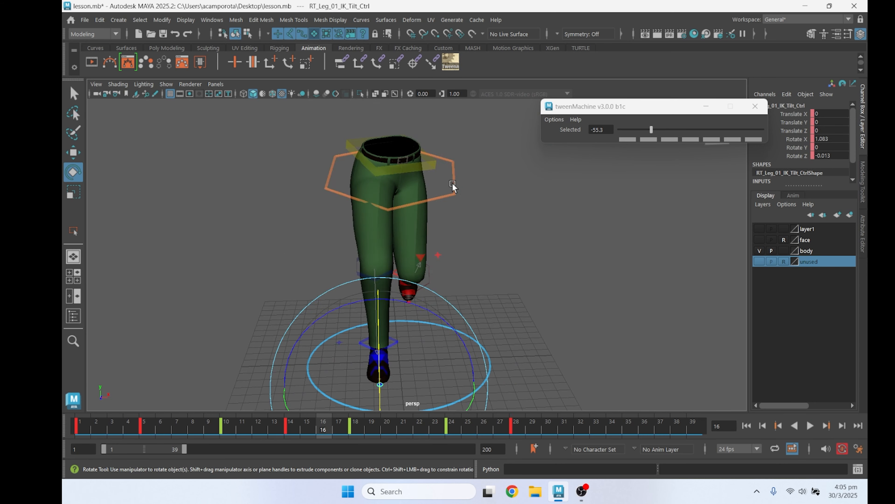
Select the COG control and shift it sideways along X on its keyed poses between frames 10 and 30
click(457, 185)
key(comma)
key(comma)
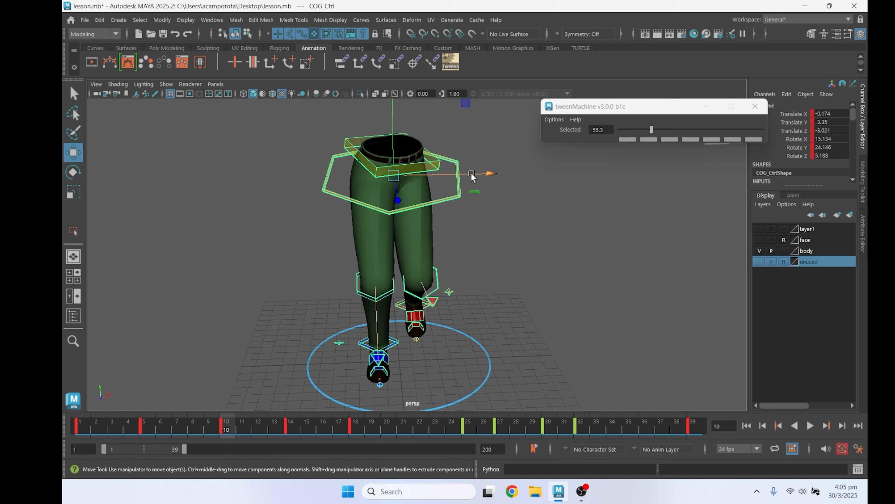
key(period)
key(period)
key(period)
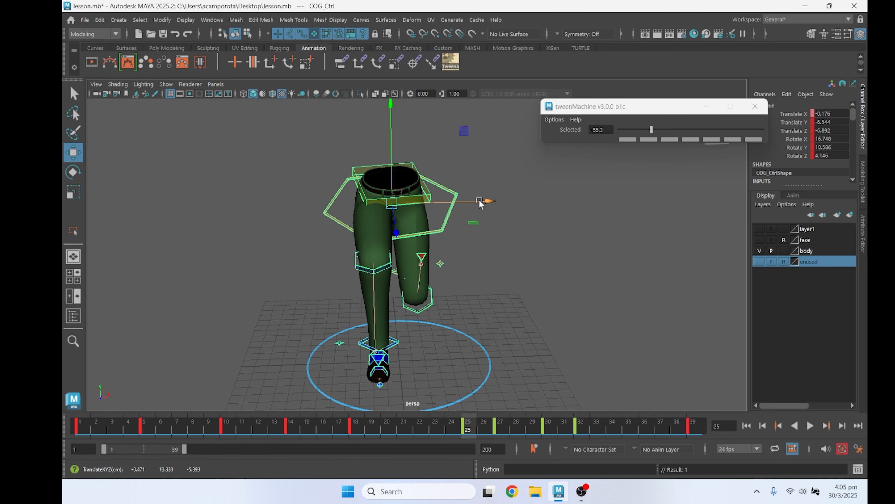
key(period)
key(period)
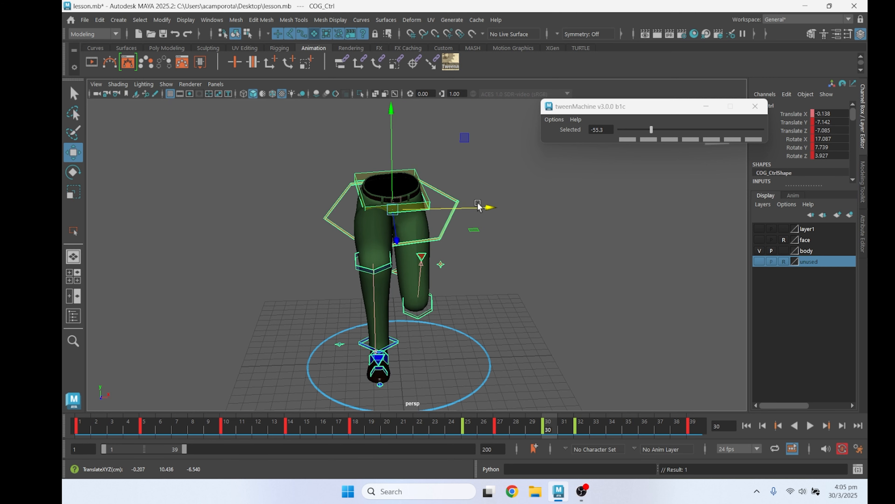
Open the Graph Editor for the COG control and raise its Translate X key at frame 14 to about -0.45
click(300, 130)
click(456, 203)
click(211, 20)
mouse_move(259, 93)
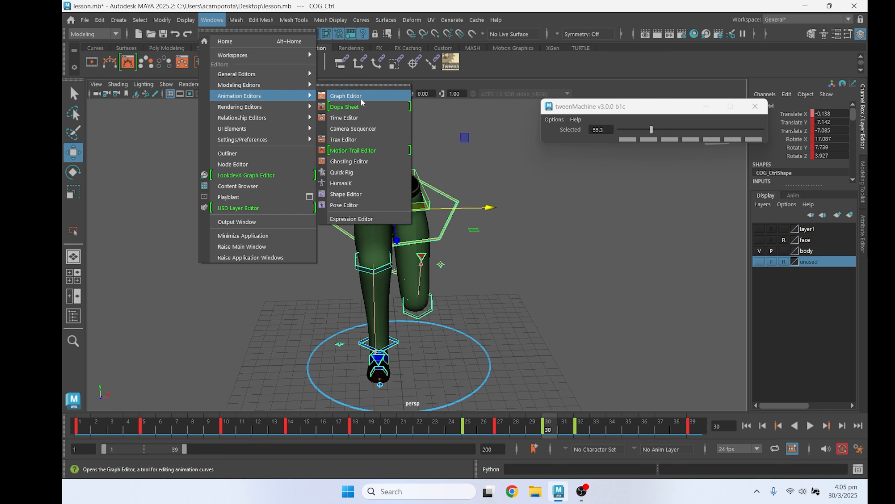
click(343, 94)
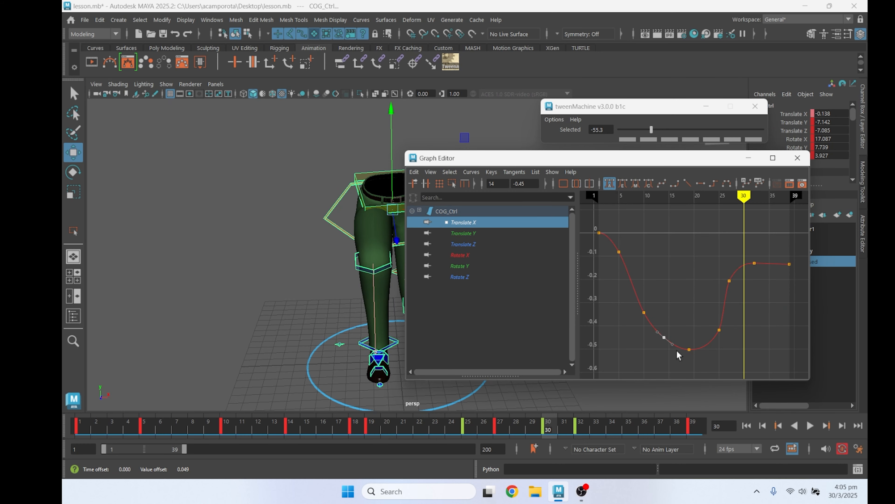
Review the COG's other curves, reshape its Rotate Y curve around frames 25 to 30 and check the playback
click(477, 233)
click(472, 244)
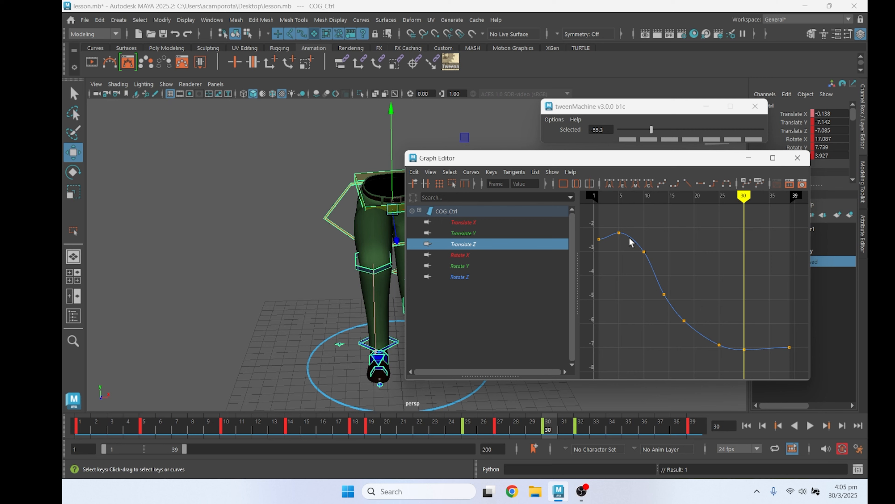
alt+drag(328, 318, 201, 304)
click(480, 265)
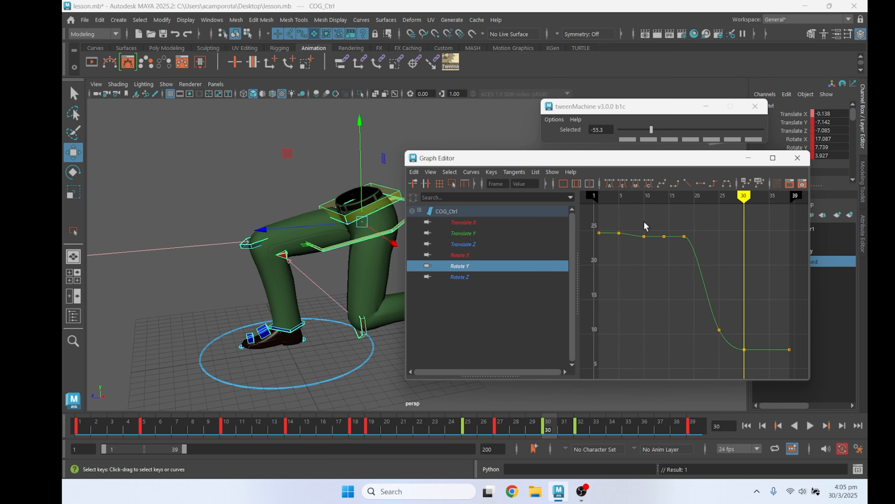
scroll(709, 333, up, 3)
drag(713, 315, 745, 347)
middle_drag(747, 349, 761, 375)
click(809, 425)
alt+drag(346, 360, 336, 338)
click(810, 425)
Smooth the COG's Translate X curve by moving the frame 25 key to frame 24 at -0.259, and replay the animation
click(474, 224)
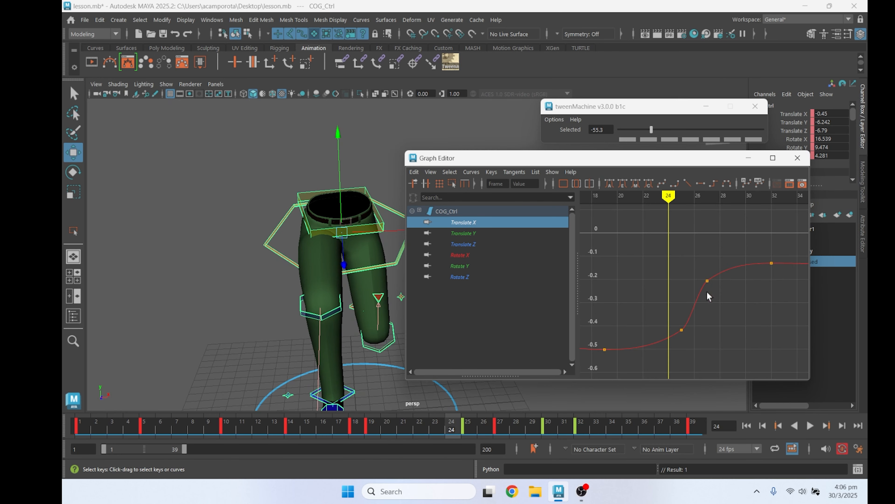
drag(673, 316, 693, 344)
middle_drag(693, 344, 684, 320)
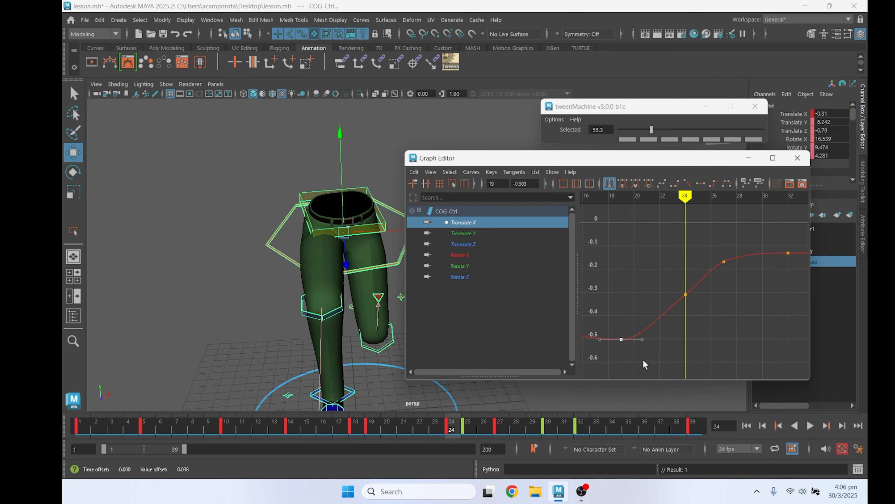
click(813, 425)
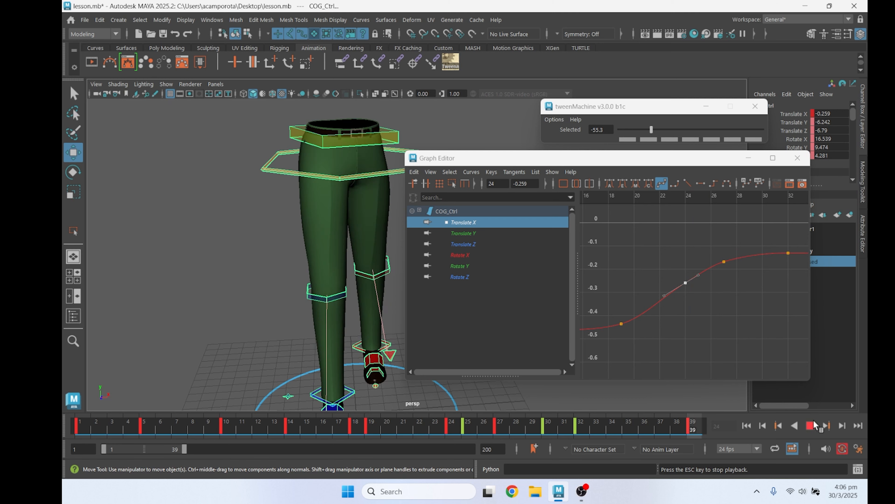
key(Escape)
Retime the hip control's frame 18 key to frame 20 and re-rotate the hips through frame 30, reaching about -5.7 on Z
click(311, 230)
key(e)
click(355, 432)
shift+click(355, 433)
drag(355, 433, 387, 433)
drag(387, 433, 469, 434)
drag(292, 144, 297, 140)
key(period)
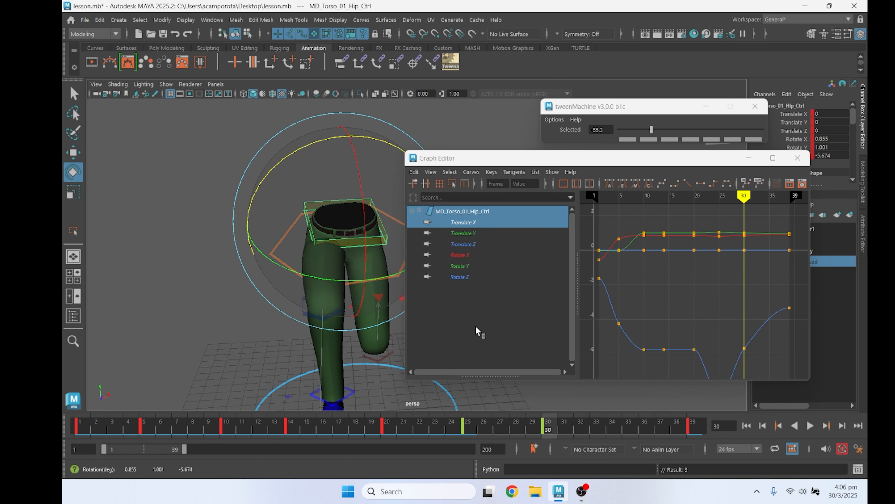
right_click(808, 425)
click(810, 425)
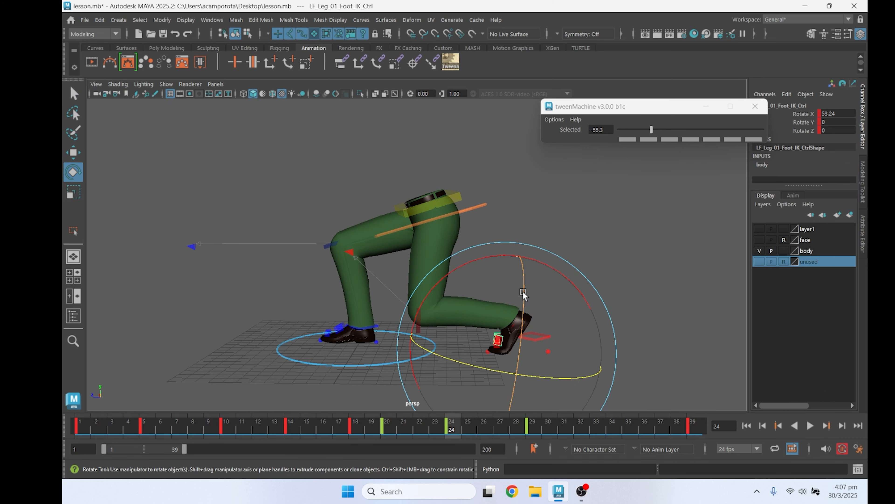
Fine-tune the left foot control's X rotation from frame 24 onward to about 55 degrees and check the playback
drag(546, 263, 542, 261)
drag(471, 426, 483, 430)
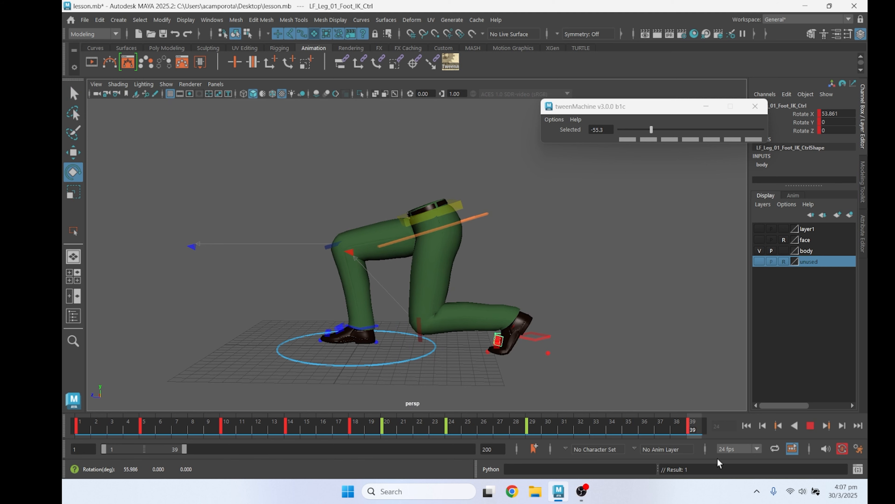
drag(720, 463, 718, 461)
drag(579, 289, 577, 287)
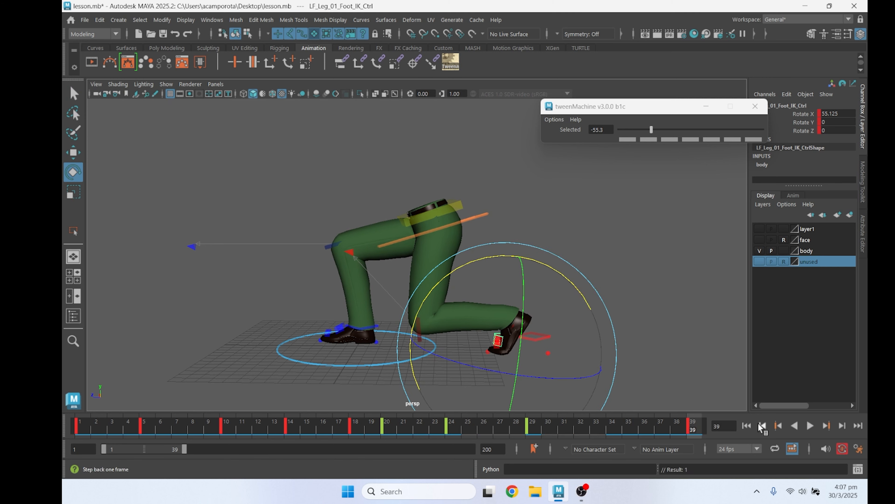
click(810, 427)
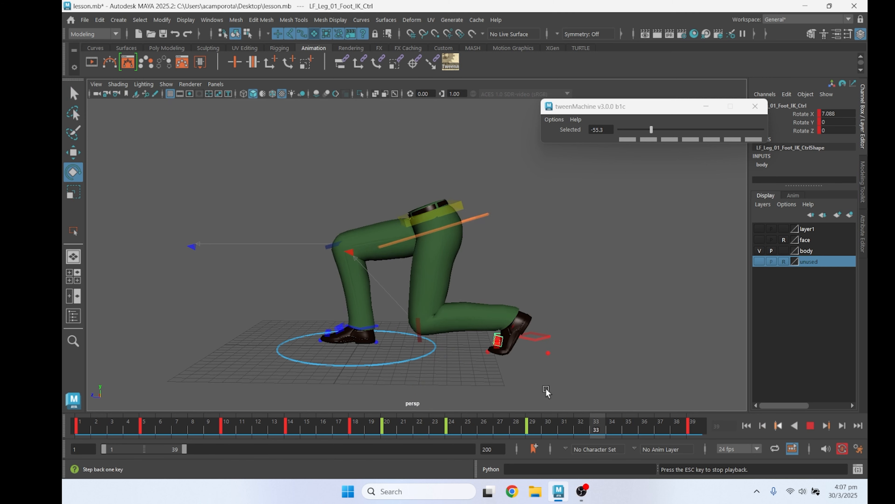
alt+drag(545, 389, 567, 381)
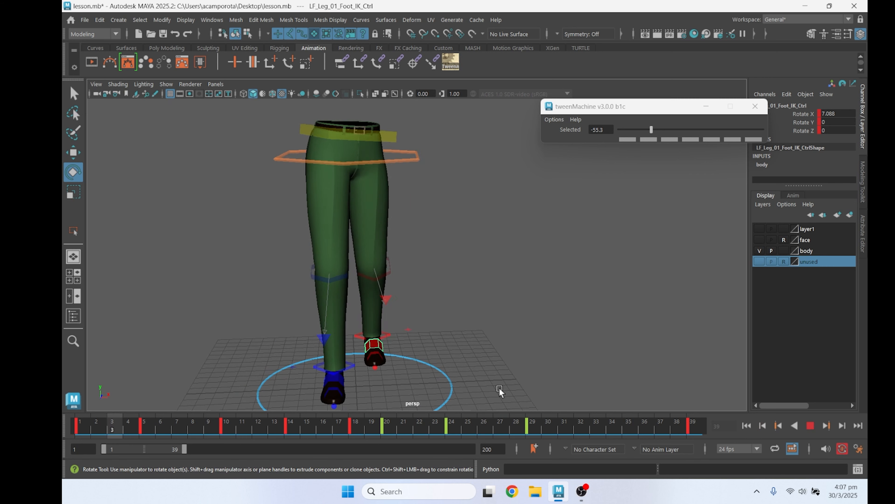
click(811, 427)
Shift the right knee pole vector along X to about -0.059 at frame 14, -0.282 at frame 18 and 0.041 at frame 25
key(q)
click(324, 339)
key(alt+v)
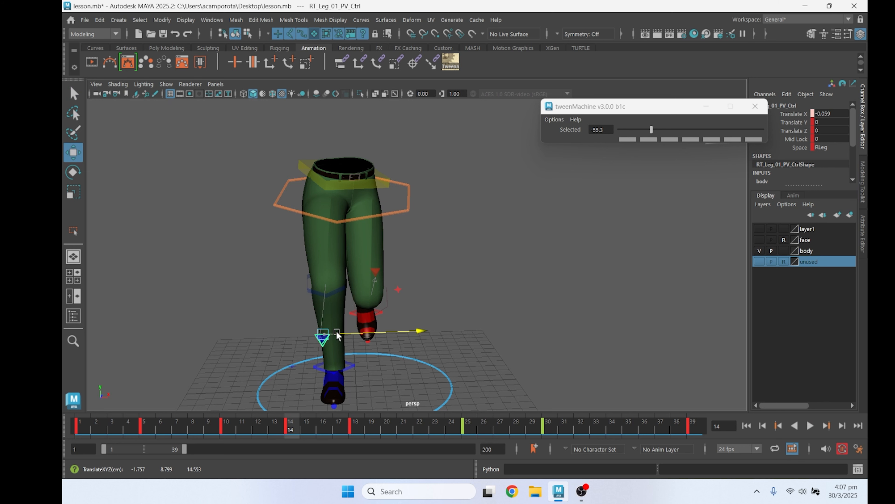
click(355, 425)
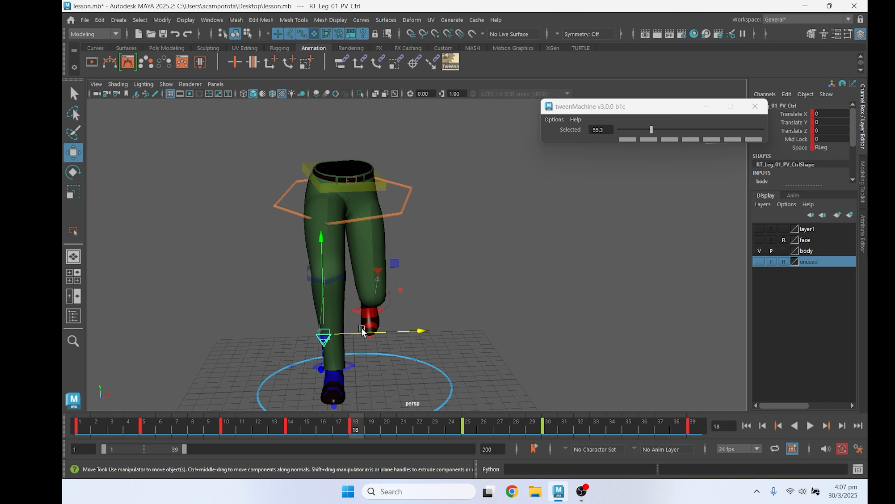
key(ctrl+z)
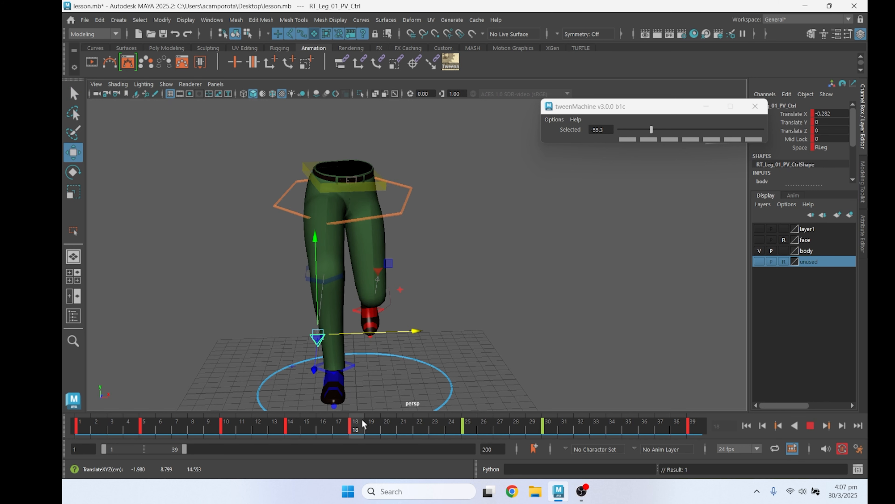
click(467, 437)
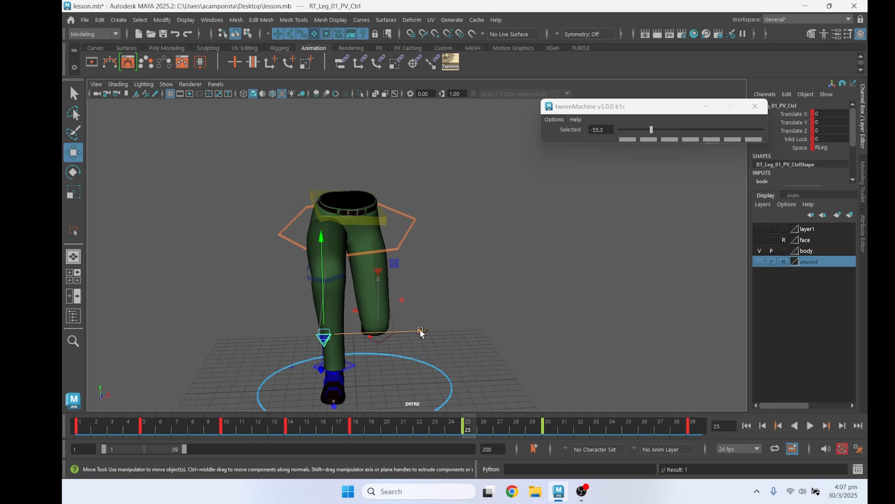
click(810, 426)
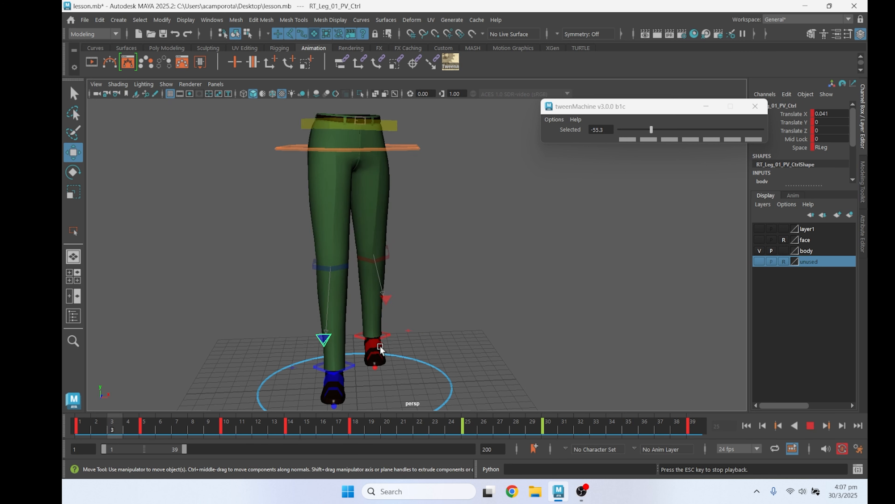
click(808, 426)
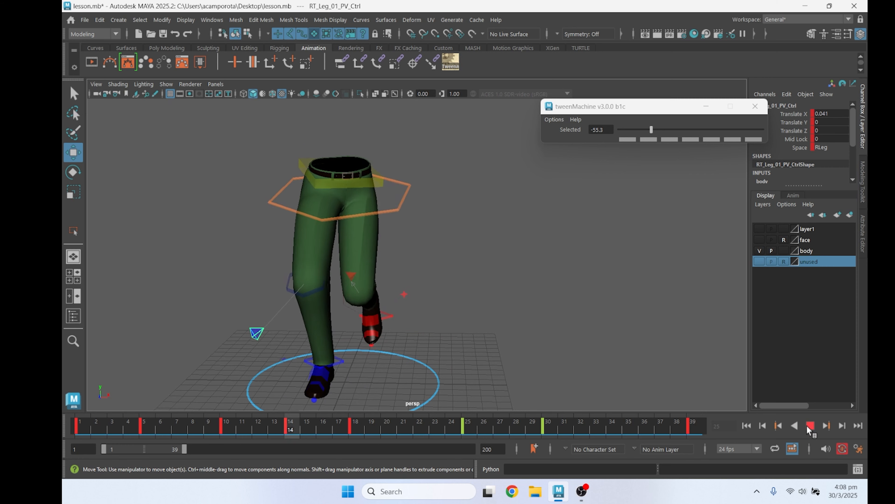
key(Escape)
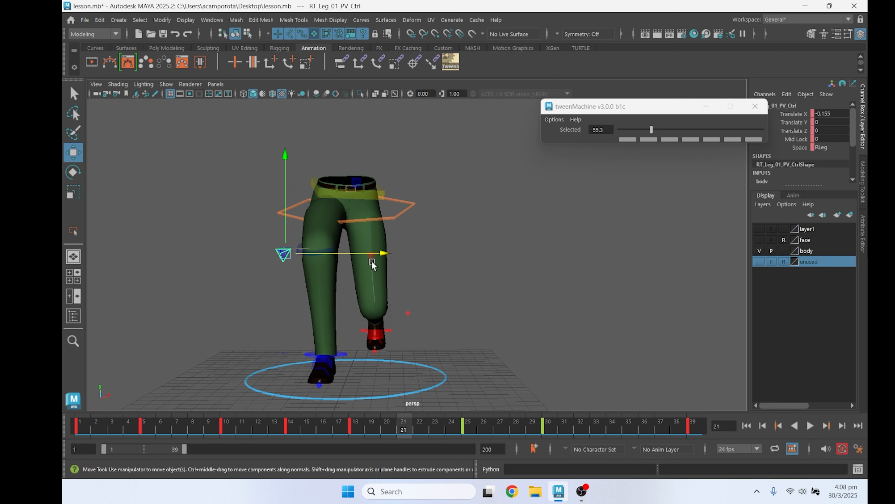
Select the left knee pole vector control and delete its key at frame 10
key(alt+v)
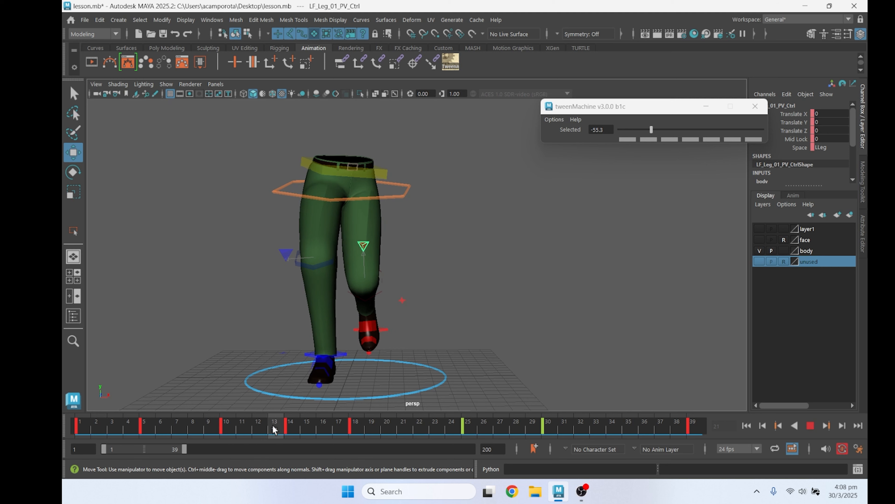
click(221, 428)
right_click(226, 426)
click(249, 244)
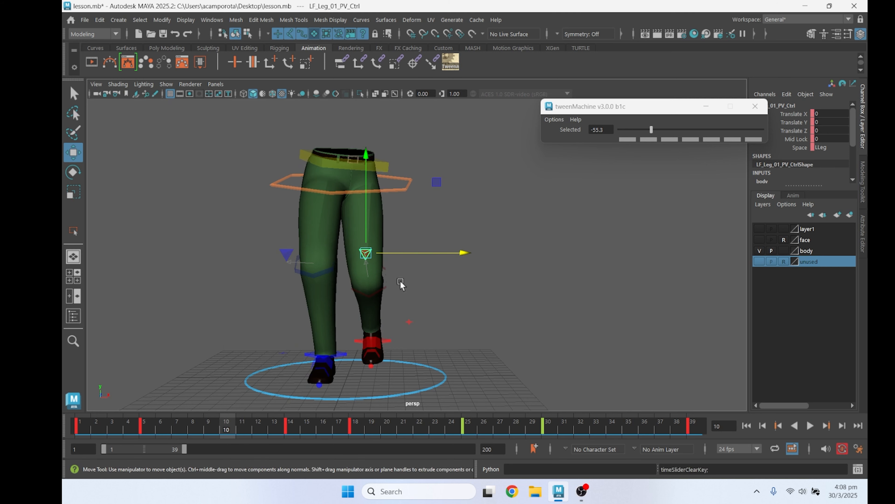
At frame 14, lower the left knee pole vector to about -2.836 on Translate Y and 2.069 on Translate Z
alt+drag(399, 282, 318, 292)
click(299, 429)
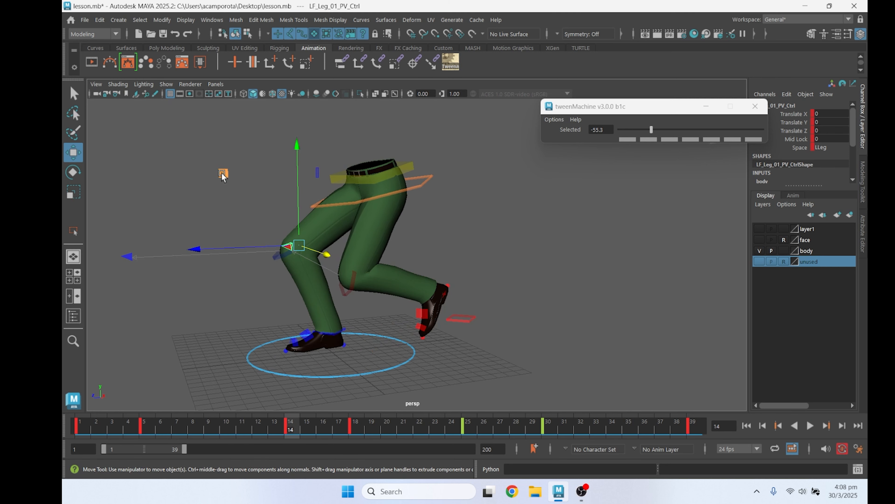
middle_drag(222, 176, 197, 212)
alt+drag(301, 229, 239, 285)
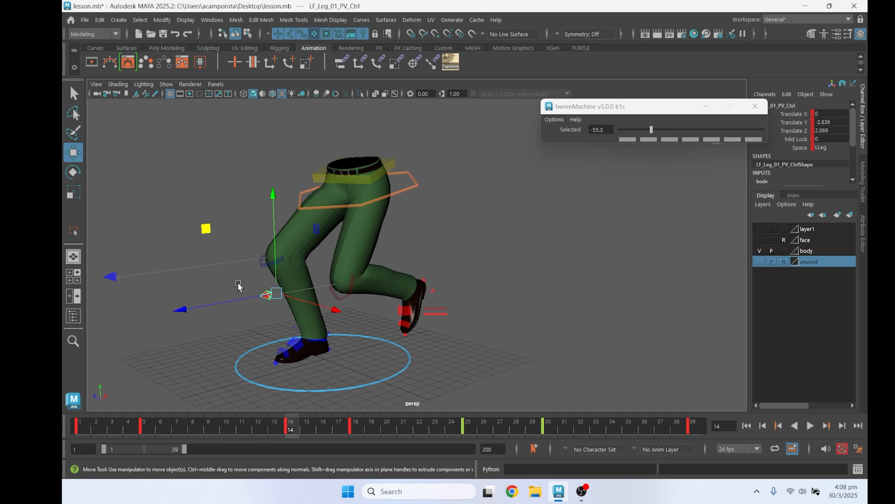
At frame 18, nudge the left knee pole vector in the front view and check the playback
alt+drag(358, 349, 379, 414)
click(356, 426)
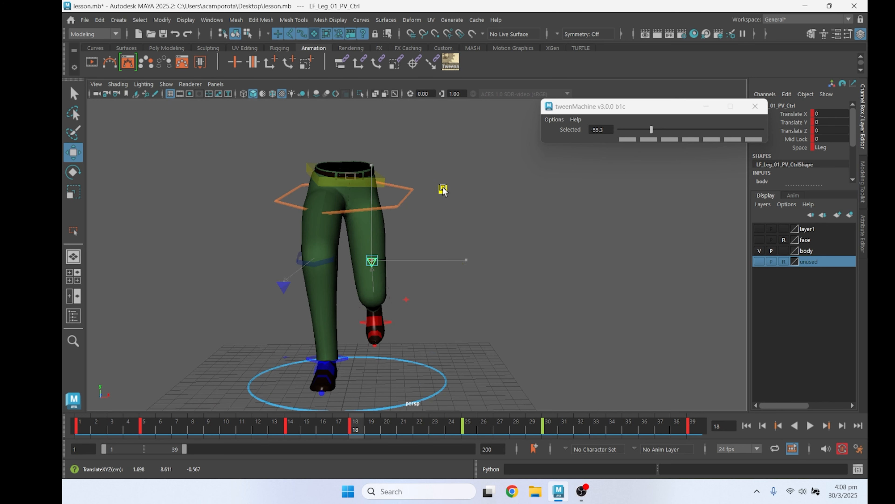
key(alt+v)
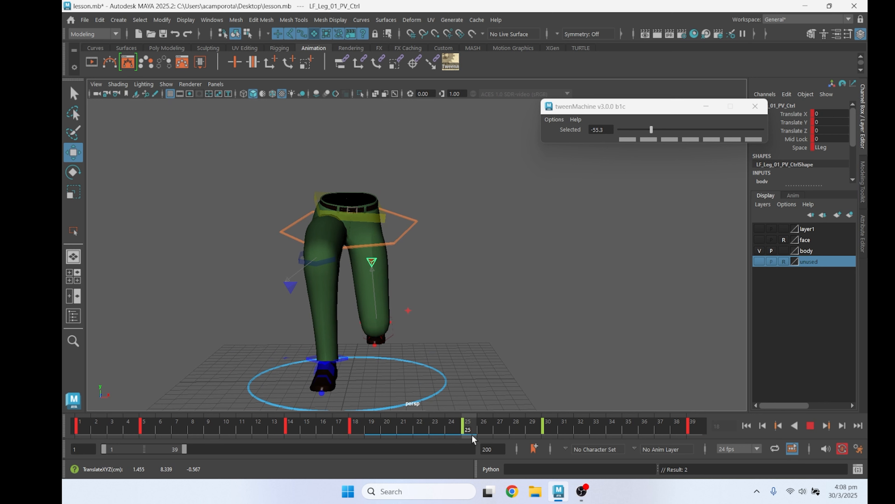
At frame 30, nudge the left knee pole vector to about 0.12 on Translate X and -0.061 on Translate Y, and check the playback
click(516, 429)
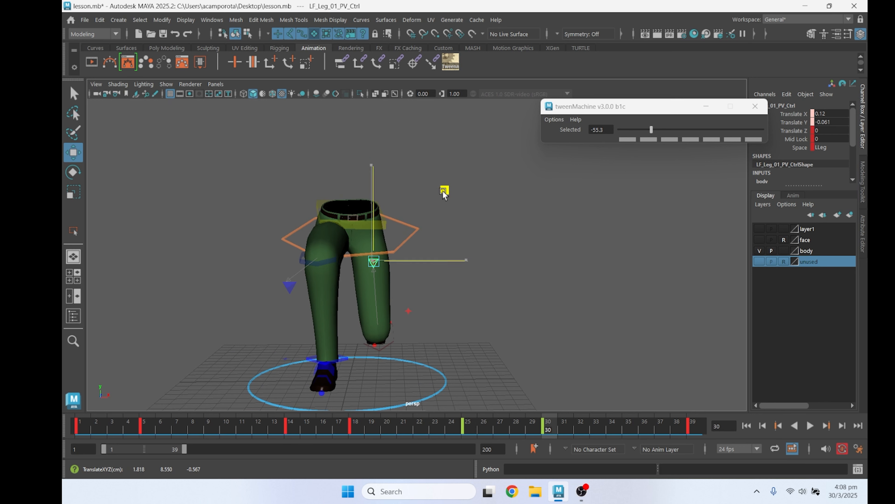
click(811, 426)
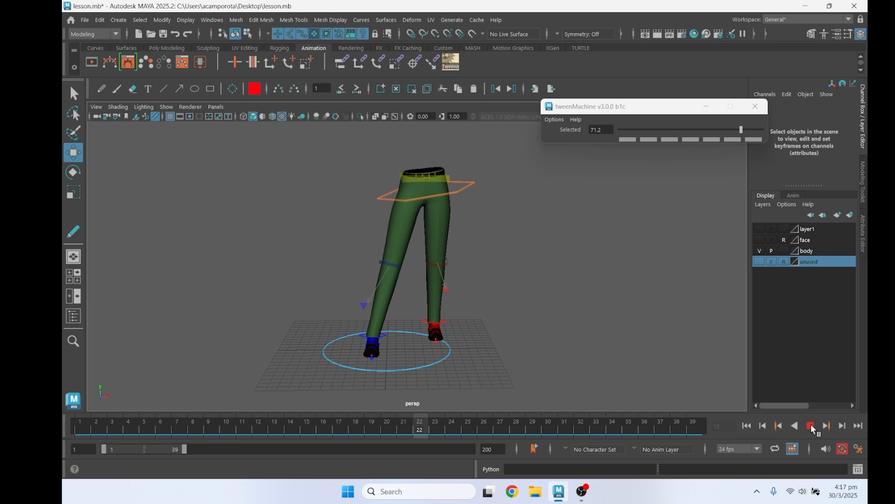
At frame 1, rotate the left foot's toe tilt control to about -13.229 on Rotate Y and 10.916 on Rotate Z
click(112, 429)
drag(113, 426, 78, 428)
alt+middle_drag(383, 334, 379, 304)
scroll(397, 313, up, 5)
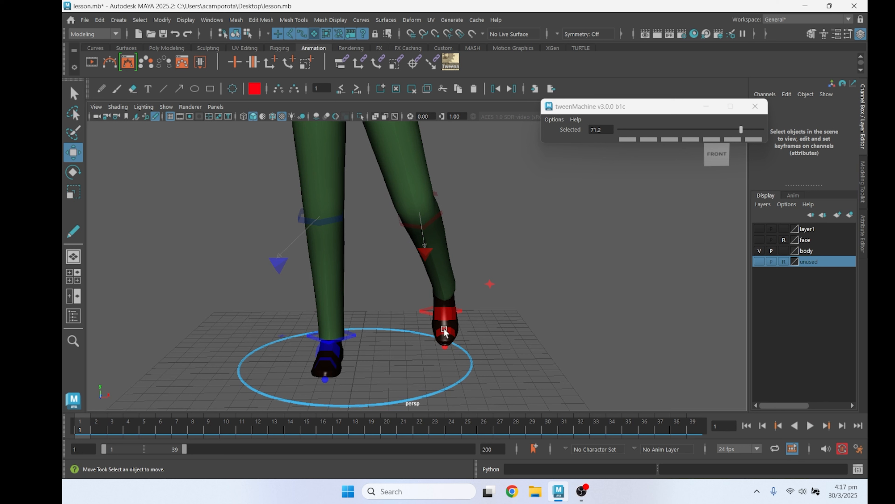
scroll(445, 348, down, 5)
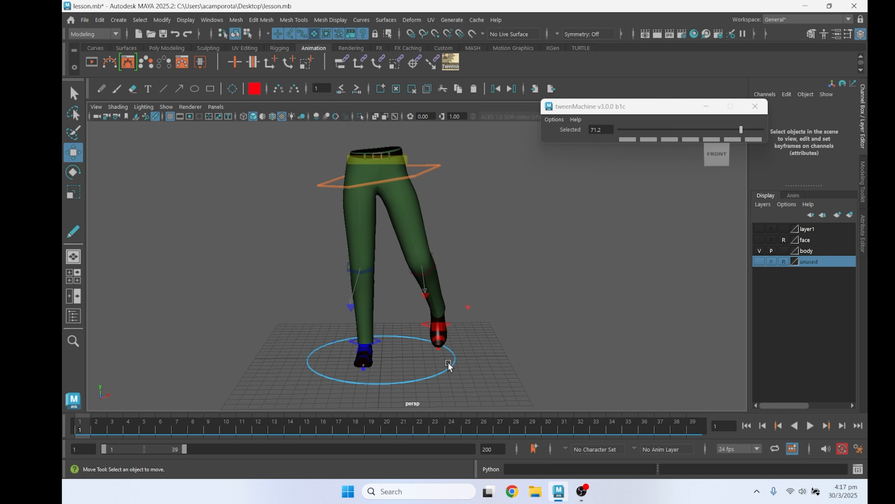
click(447, 360)
key(e)
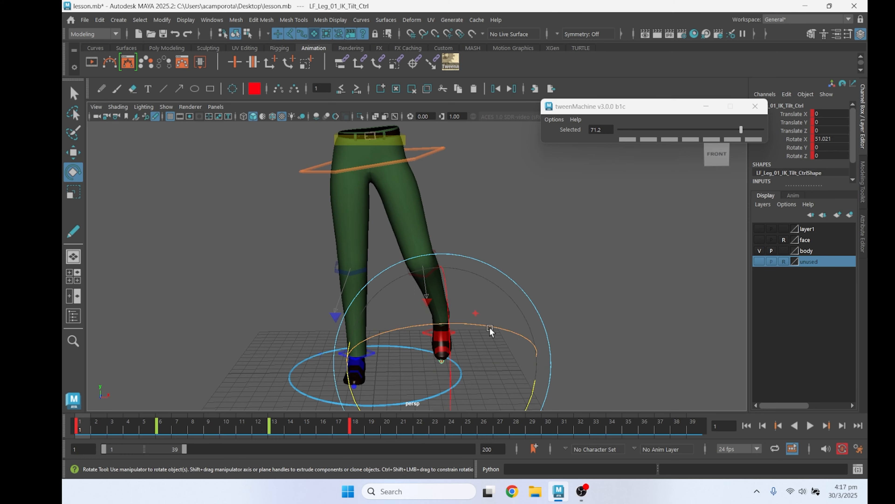
drag(536, 379, 535, 378)
alt+drag(535, 378, 493, 369)
alt+middle_drag(494, 368, 502, 322)
Reduce the left foot tilt control's Rotate X to about 47.015 at frame 1, checking it from the side and front
scroll(503, 323, up, 2)
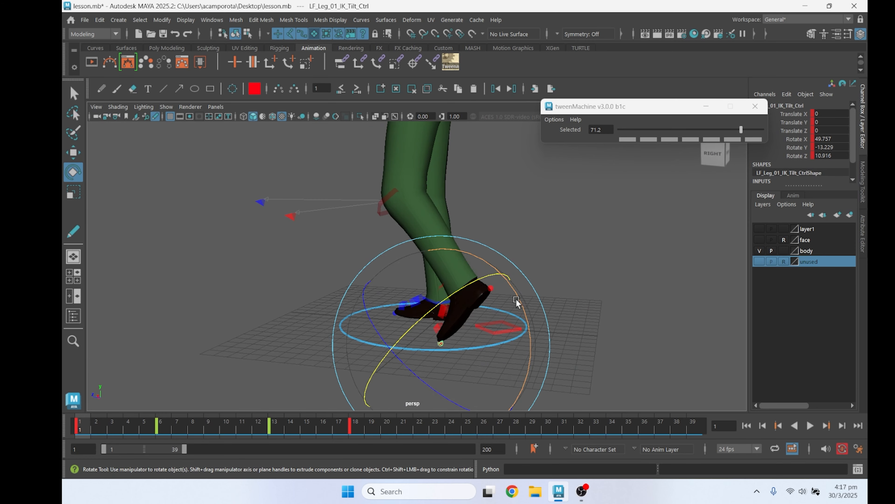
drag(519, 299, 521, 303)
alt+drag(470, 339, 577, 330)
alt+right_drag(577, 331, 523, 329)
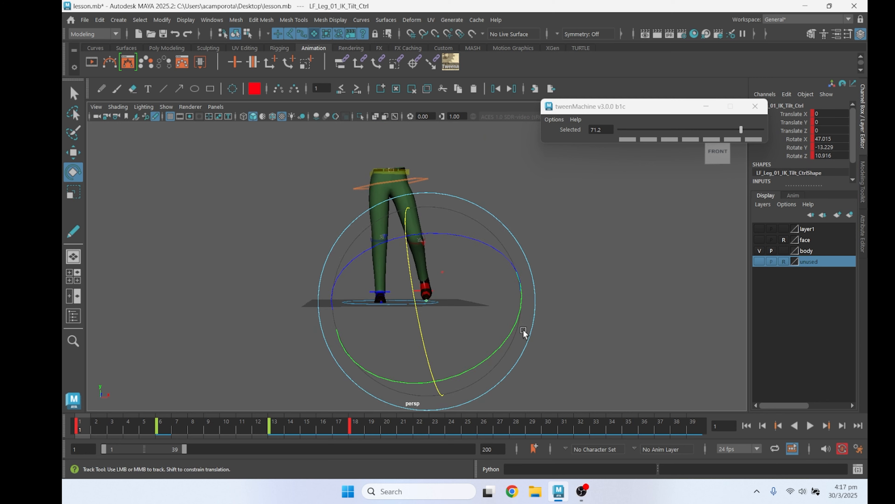
alt+middle_drag(523, 329, 537, 372)
alt+drag(538, 372, 517, 380)
Select all leg and body controls and play and scrub the opening frames to examine how the left foot moves
drag(127, 431, 277, 426)
drag(337, 428, 337, 427)
alt+middle_drag(333, 369, 330, 317)
alt+right_drag(330, 316, 370, 328)
alt+drag(370, 328, 360, 296)
key(alt+v)
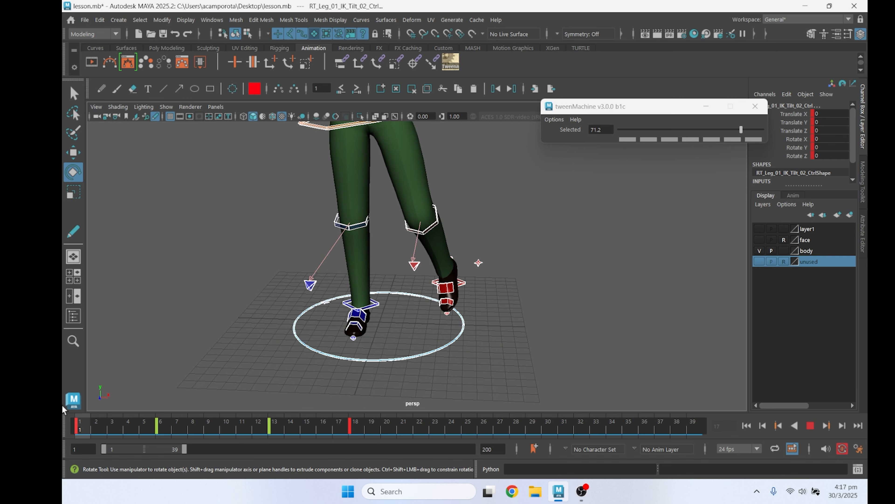
drag(85, 415, 195, 419)
alt+middle_drag(340, 276, 344, 304)
scroll(298, 362, up, 2)
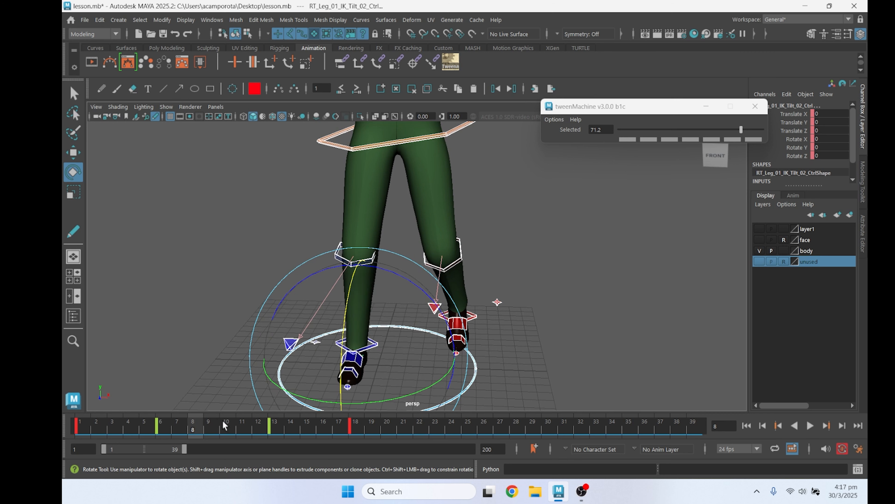
key(alt+v)
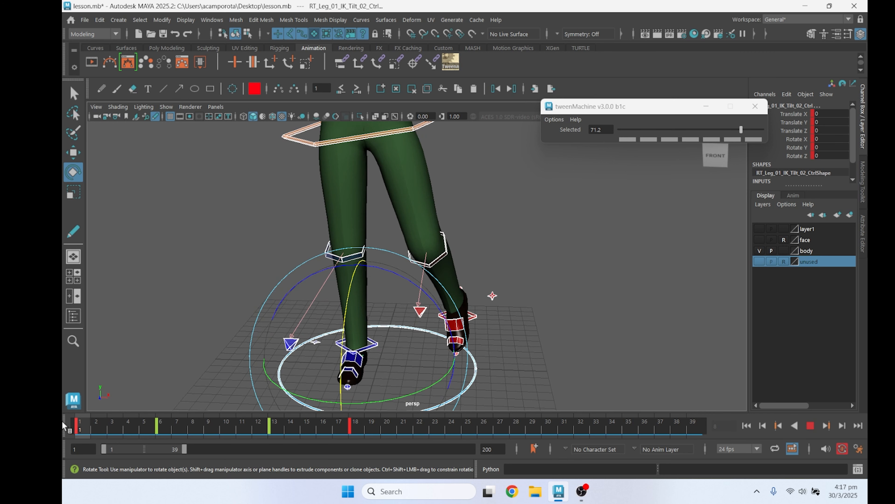
At frame 6, rotate the left foot tilt control to about 21.361 on X, -4.958 on Y and 5.888 on Z
click(171, 422)
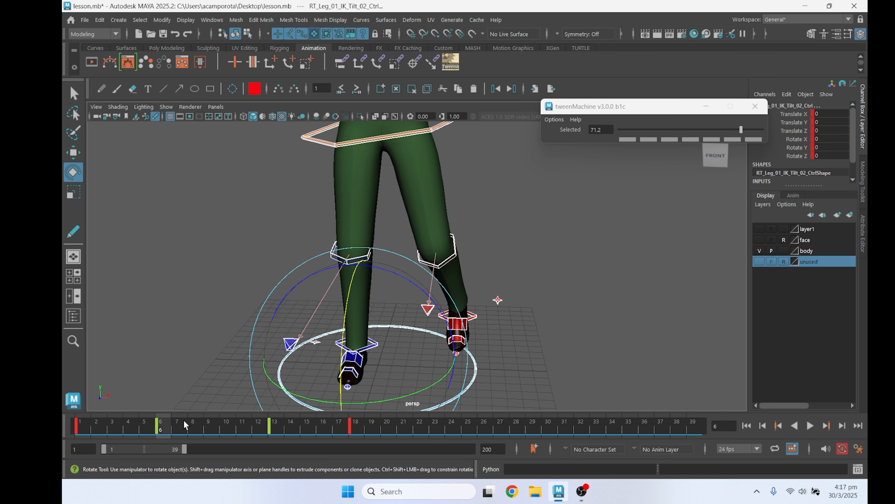
click(525, 366)
click(457, 354)
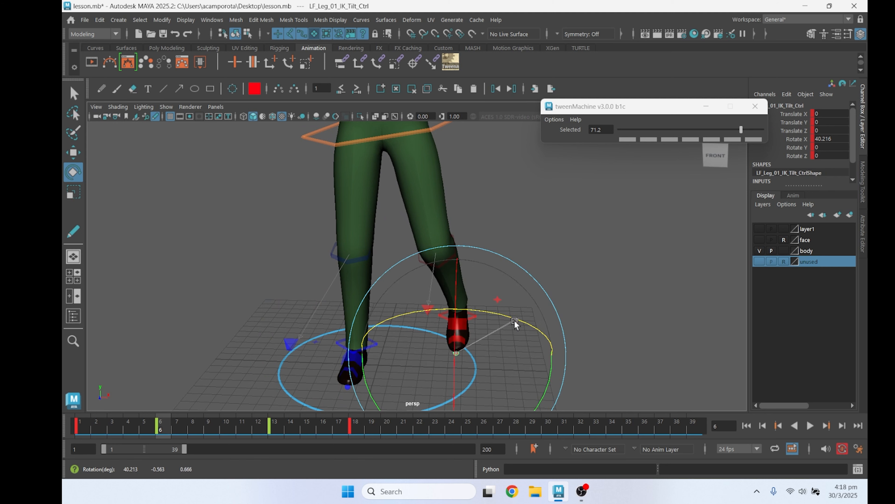
drag(514, 320, 453, 318)
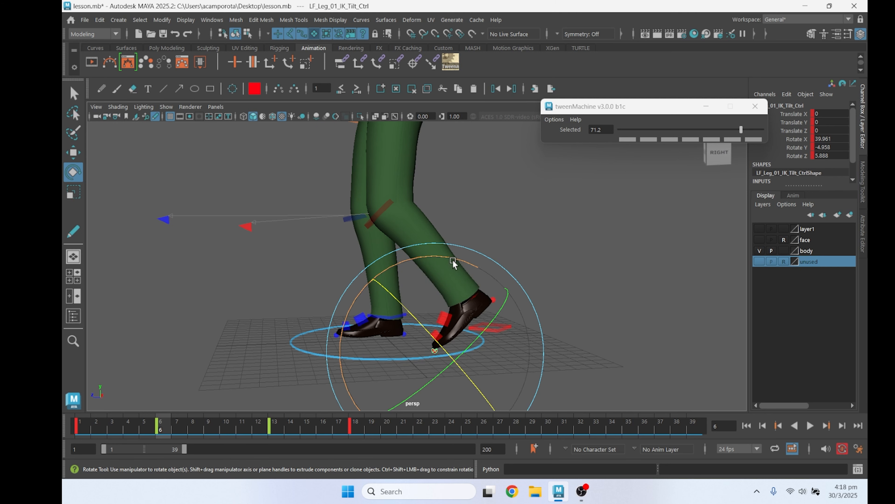
drag(453, 259, 482, 284)
key(q)
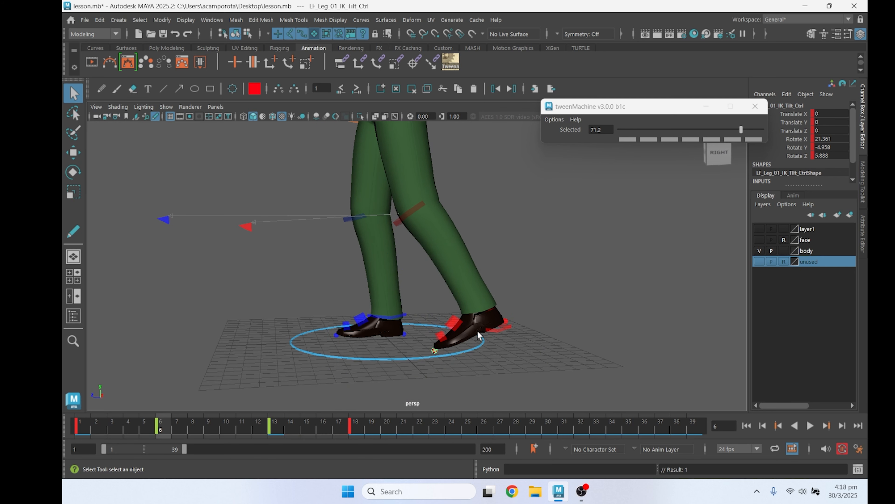
At frame 6, rotate the left foot IK control and lower the foot tilt control's Rotate X to about 7.669
click(460, 330)
key(e)
drag(440, 250, 399, 254)
key(q)
click(435, 350)
key(e)
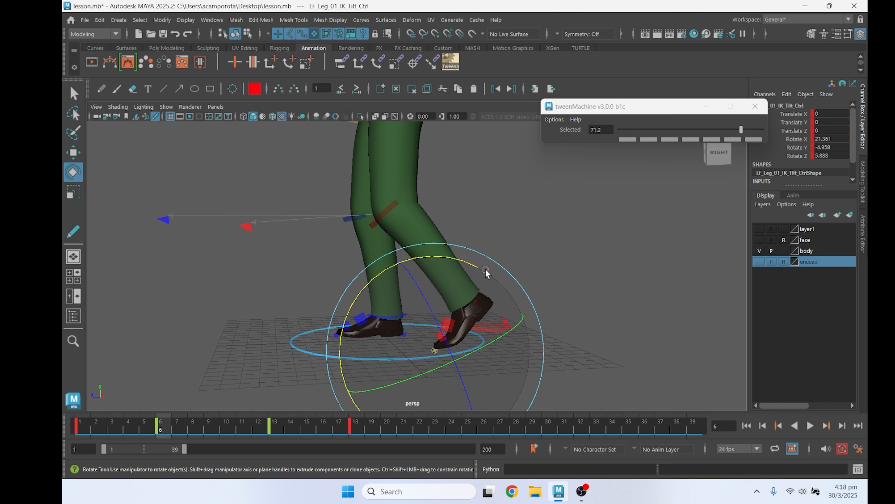
drag(482, 267, 498, 287)
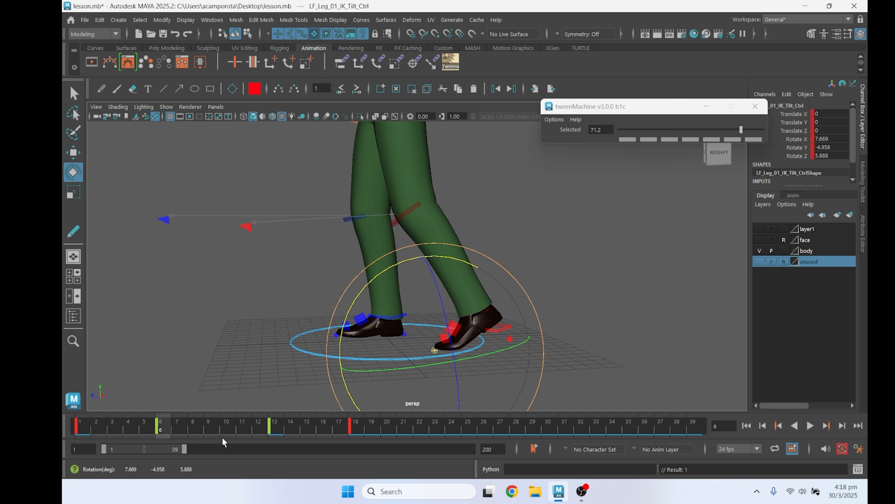
Preview the foot motion and refine the left foot tilt control's Rotate X to about 5.932 at frame 6
drag(161, 427, 70, 414)
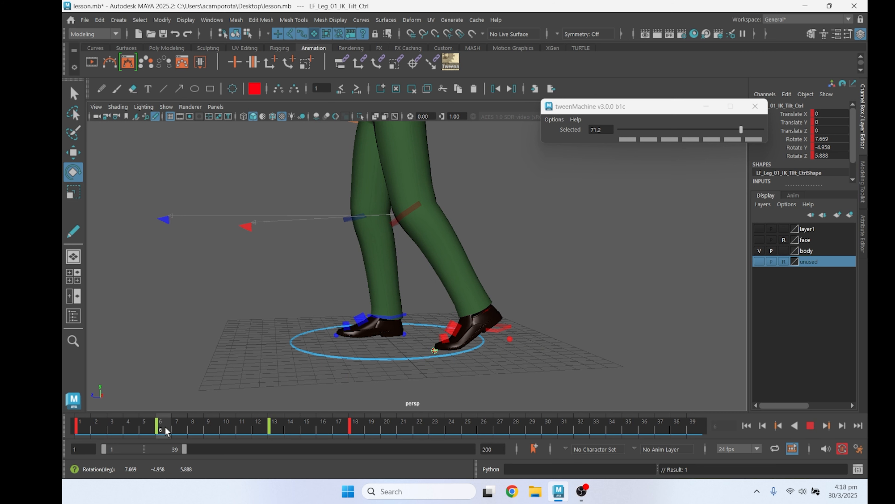
drag(166, 431, 166, 431)
drag(458, 259, 463, 262)
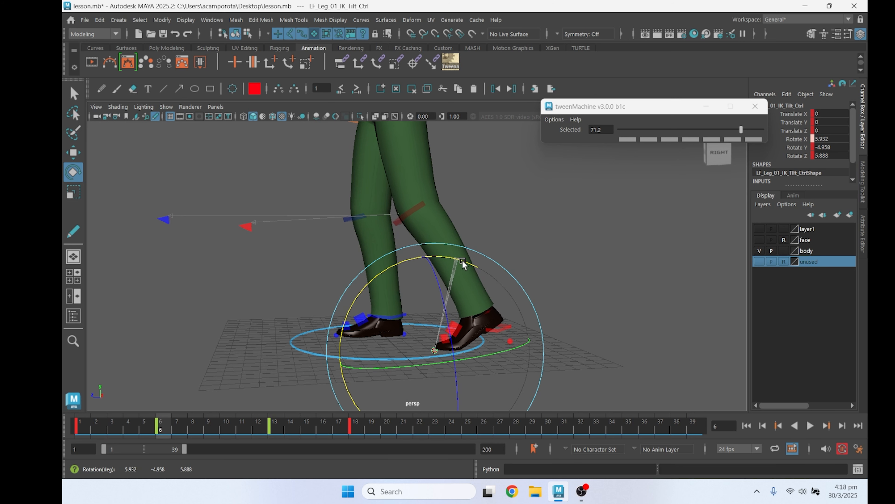
alt+drag(434, 304, 504, 314)
alt+right_drag(504, 314, 457, 334)
At frame 1, rotate the hip control to about -11.846 on Rotate Z
drag(130, 423, 81, 422)
key(q)
key(w)
click(446, 184)
click(409, 175)
key(e)
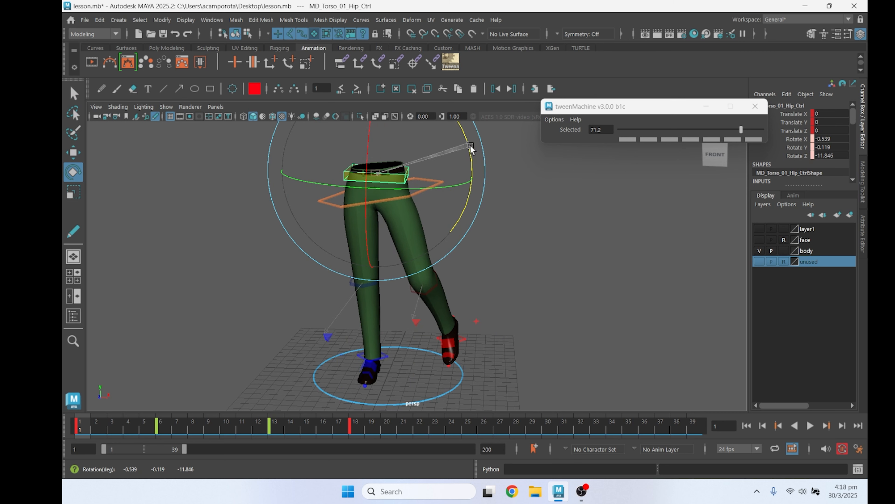
At frame 6, rotate the hip control to about -9.746 on Z and shift the COG control to 0.25 on Translate X
click(166, 428)
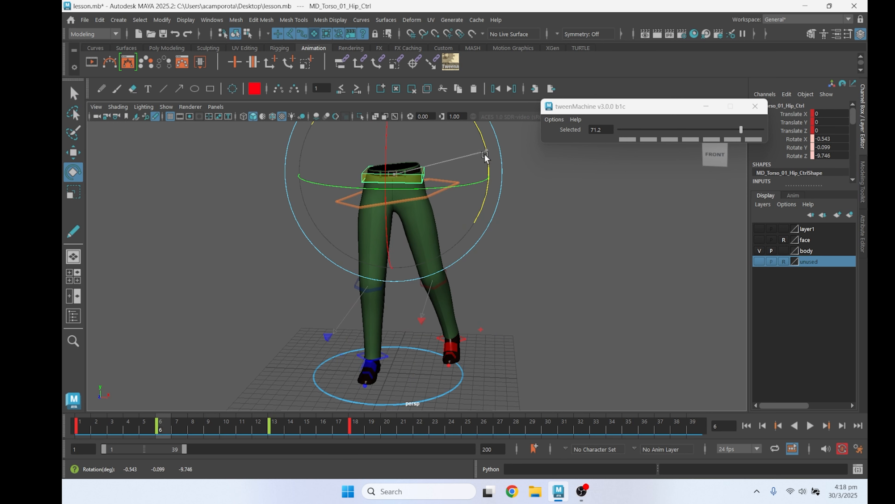
click(453, 184)
key(w)
drag(462, 194, 456, 194)
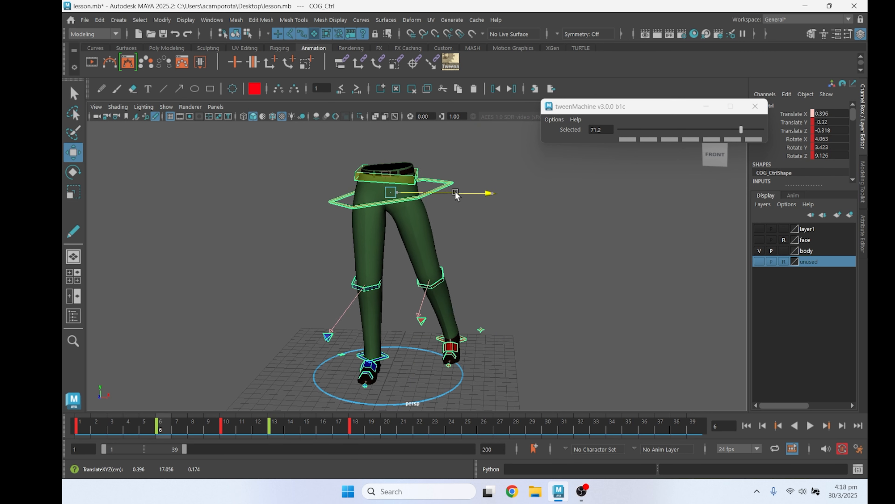
mouse_move(157, 429)
mouse_down()
mouse_move(112, 429)
mouse_move(178, 430)
mouse_move(170, 427)
mouse_up()
At frame 6, rotate the left foot tilt control to about 6.029 on X, -8.509 on Y and 10.706 on Z
key(q)
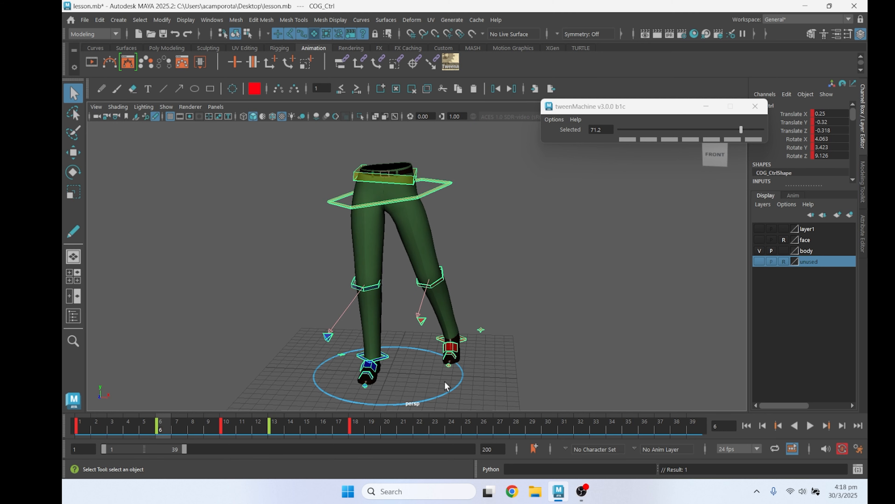
click(449, 367)
key(e)
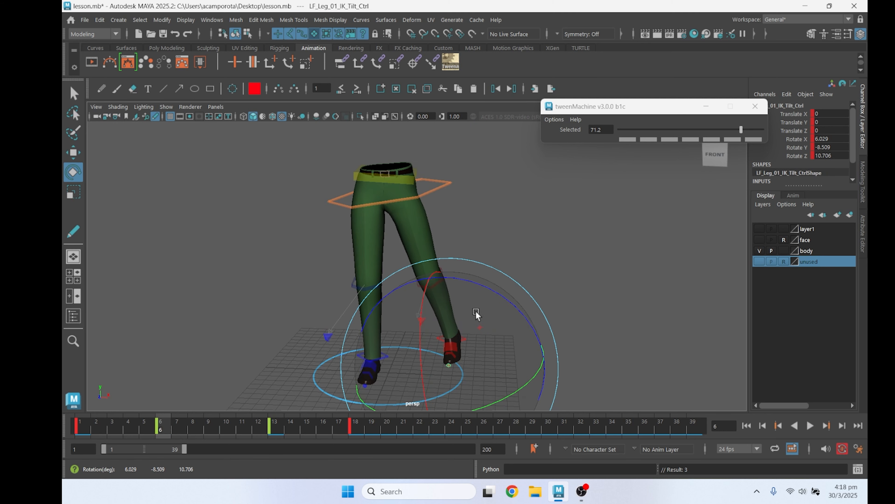
At frame 13, select all the left foot controls and set their translate and rotate channels to 0
drag(163, 428, 274, 436)
alt+drag(555, 373, 505, 359)
key(q)
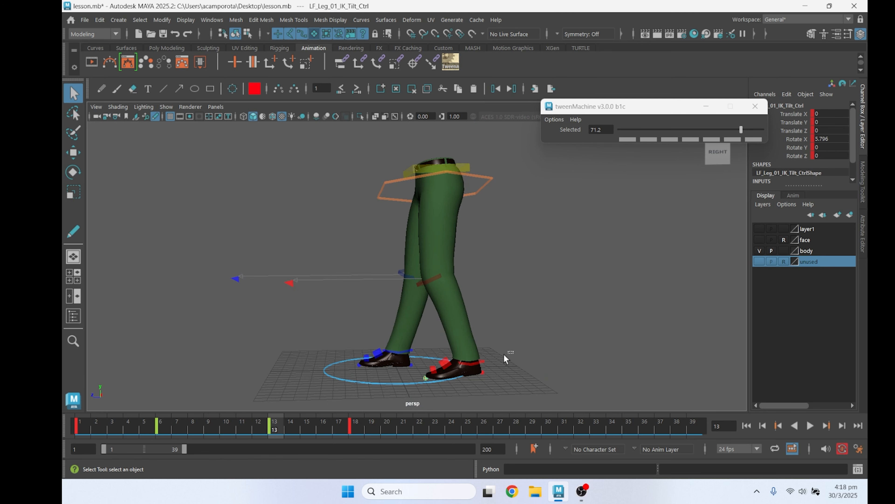
drag(427, 387, 427, 387)
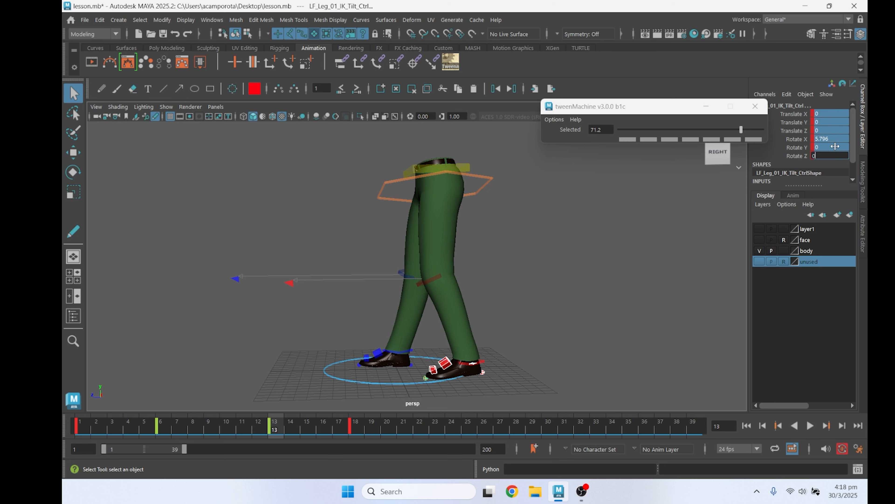
key(Return)
At frame 13, lower the COG control to about -0.466 on Translate Y
alt+drag(473, 309, 495, 179)
click(495, 180)
key(w)
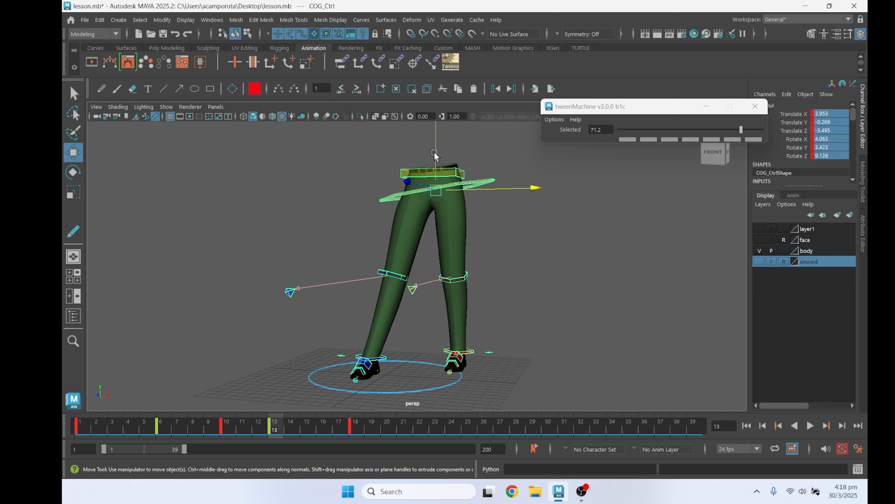
alt+drag(426, 226, 439, 232)
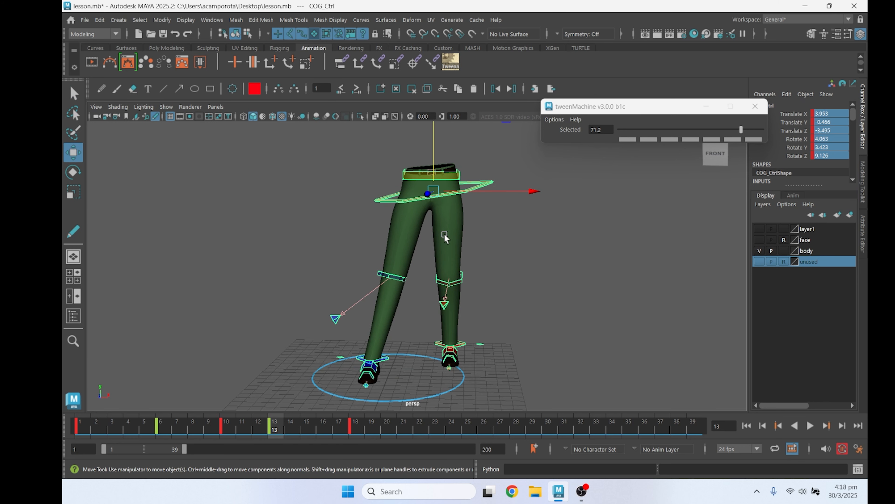
Flip back and forth between the COG keys around frames 10 and 13 to compare the body's shift
key(comma)
key(comma)
key(period)
key(comma)
key(period)
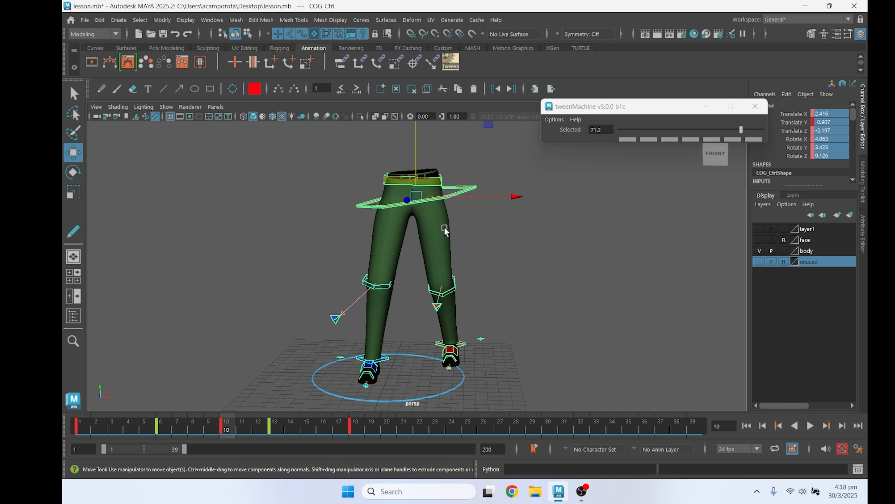
key(comma)
key(period)
key(comma)
key(period)
key(comma)
key(period)
key(comma)
key(period)
key(comma)
key(period)
key(comma)
key(period)
At frame 10, rotate the hip control to about -2.581 on Rotate Z
click(439, 179)
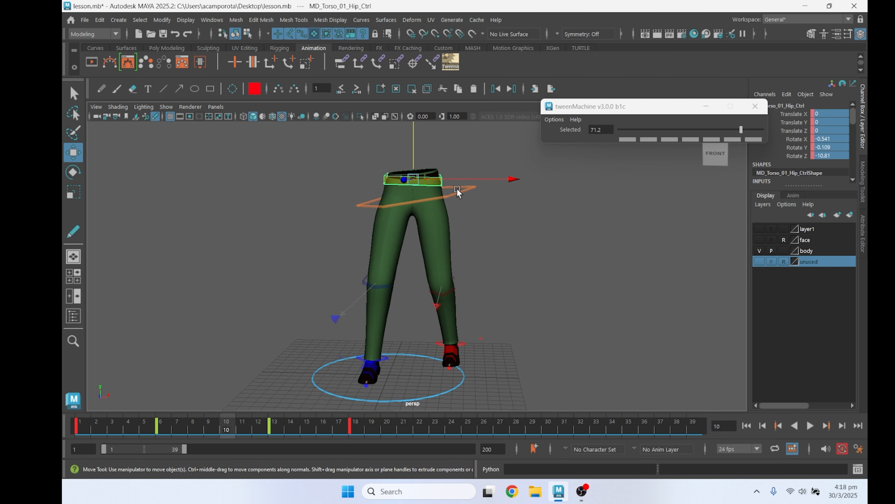
key(e)
drag(506, 191, 502, 155)
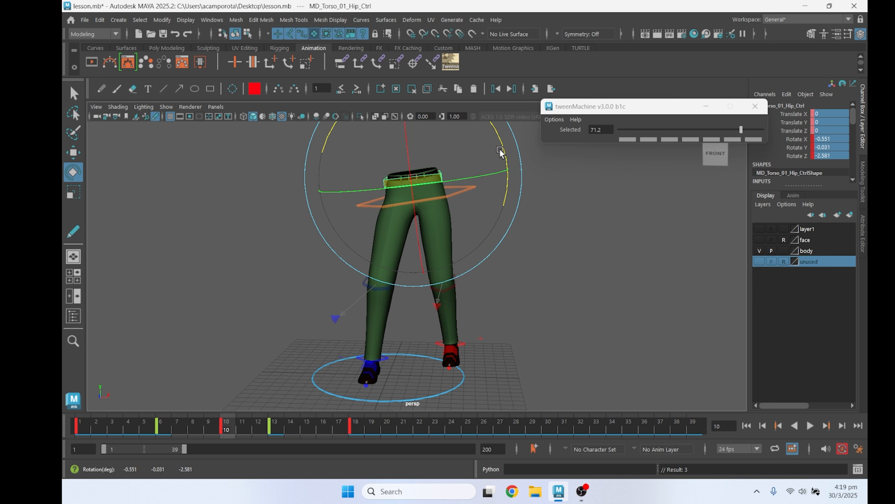
At frame 10, shift the COG control sideways to about 2.796 on Translate X
key(q)
click(464, 187)
key(w)
drag(477, 194, 482, 194)
key(period)
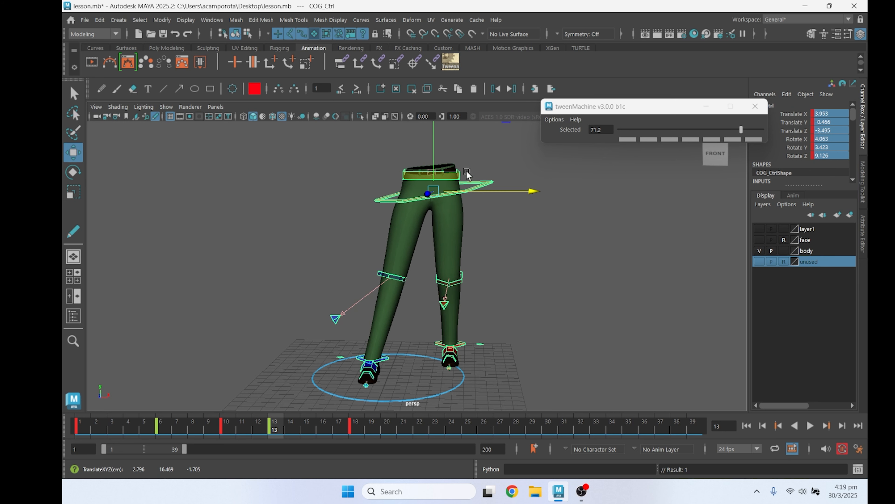
Adjust the hip control's side tilt at frames 13 and 18, and check the motion from frame 1
click(461, 180)
key(e)
drag(338, 159, 371, 257)
click(358, 425)
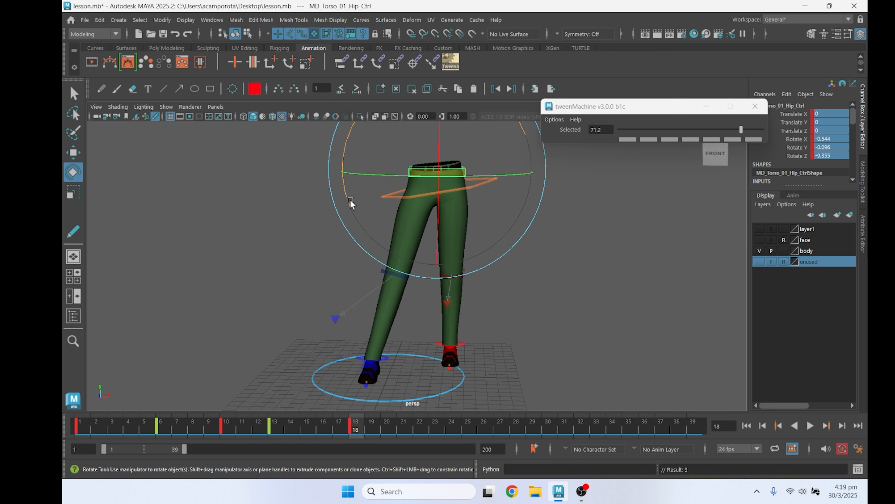
drag(350, 203, 347, 208)
drag(358, 434, 81, 429)
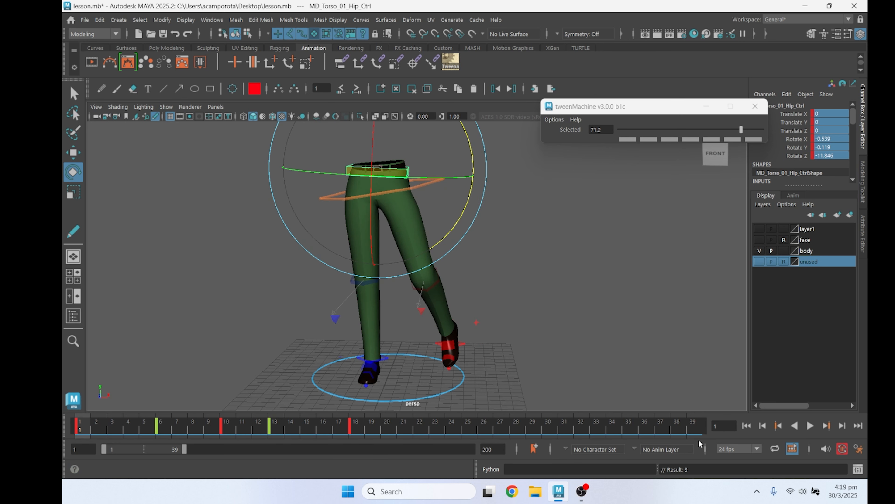
click(810, 426)
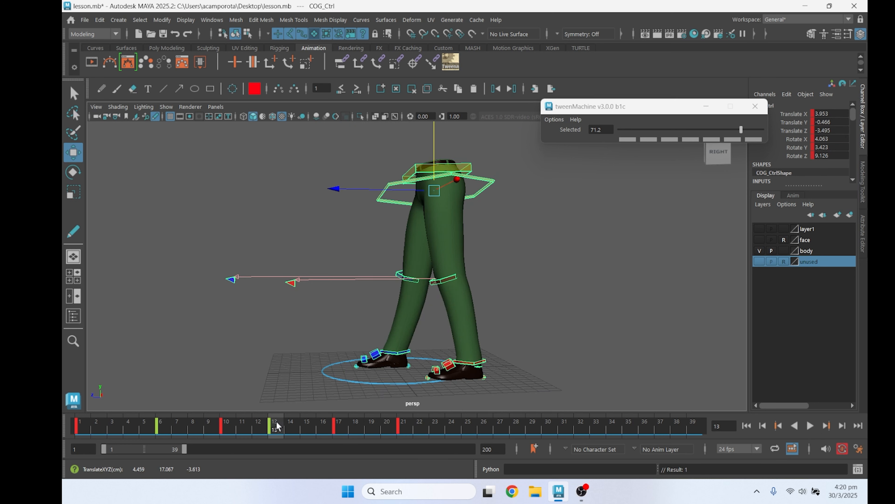
At frame 17, rotate the left forefoot control about 1.181 degrees on X, checking the neighbouring keys
click(562, 364)
click(447, 364)
key(period)
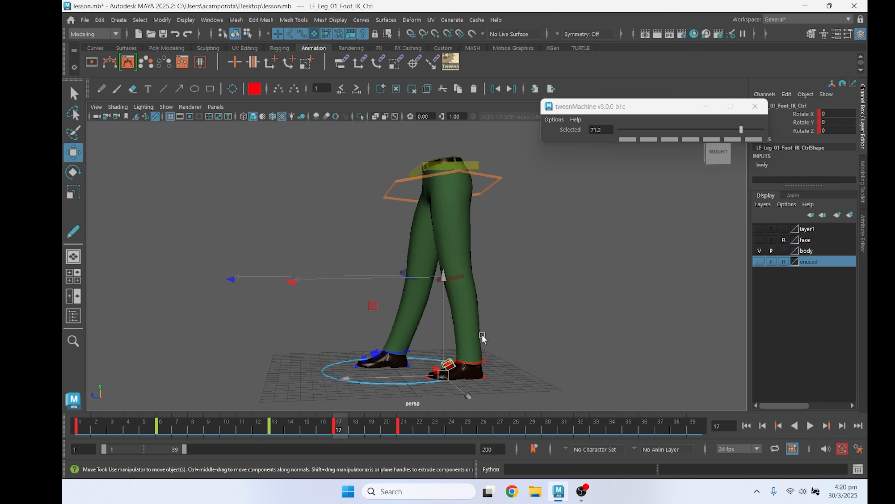
key(e)
drag(307, 432, 276, 432)
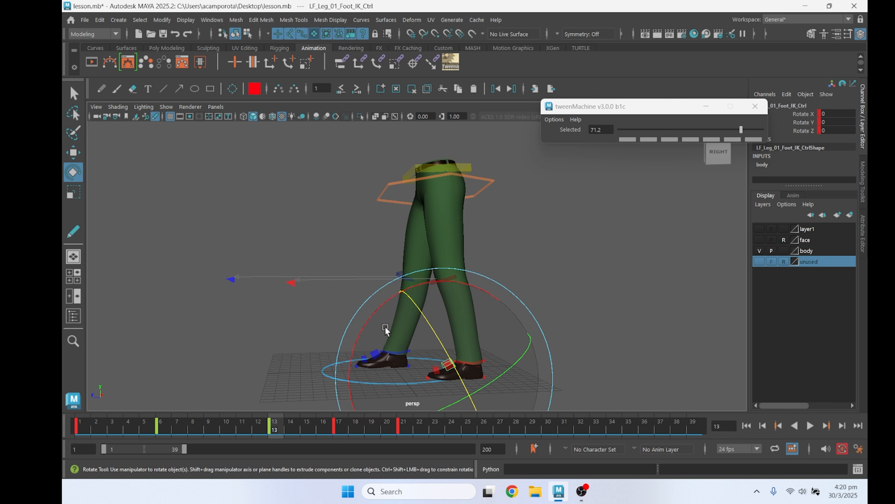
key(period)
drag(480, 287, 477, 285)
key(period)
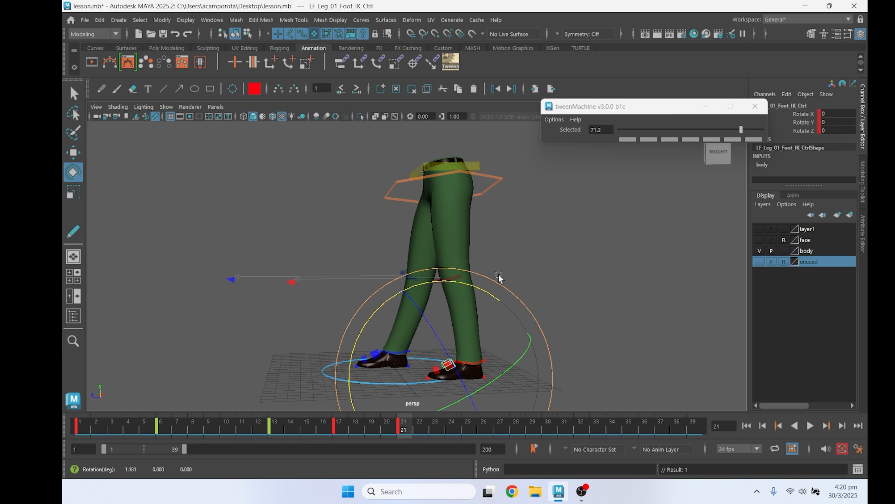
At frame 6, rotate the right foot's toe tilt control to about 2.789 on Rotate X
drag(222, 147, 518, 383)
click(212, 19)
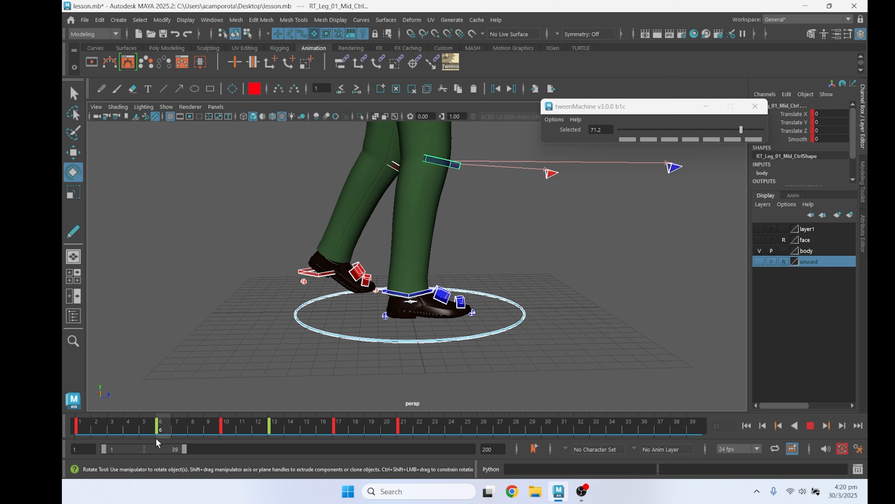
mouse_move(157, 438)
mouse_down()
mouse_move(83, 435)
mouse_move(147, 441)
mouse_move(158, 429)
mouse_up()
click(812, 426)
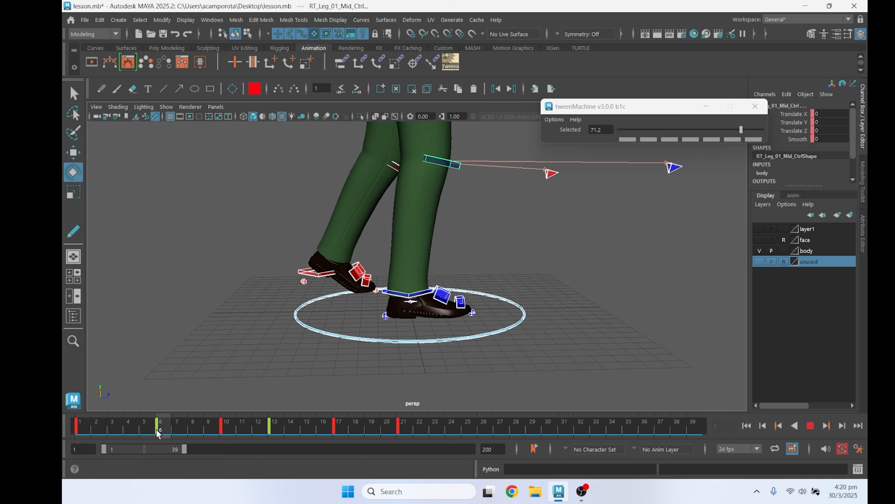
click(567, 327)
click(472, 313)
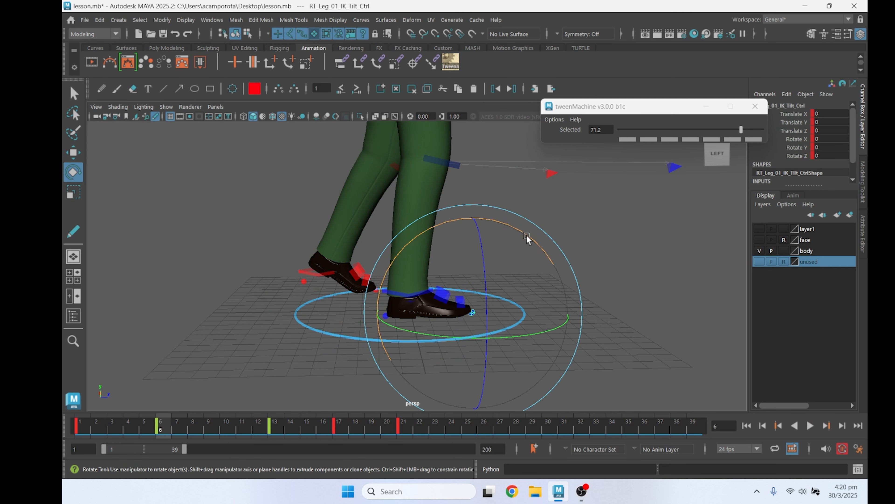
drag(526, 236, 458, 256)
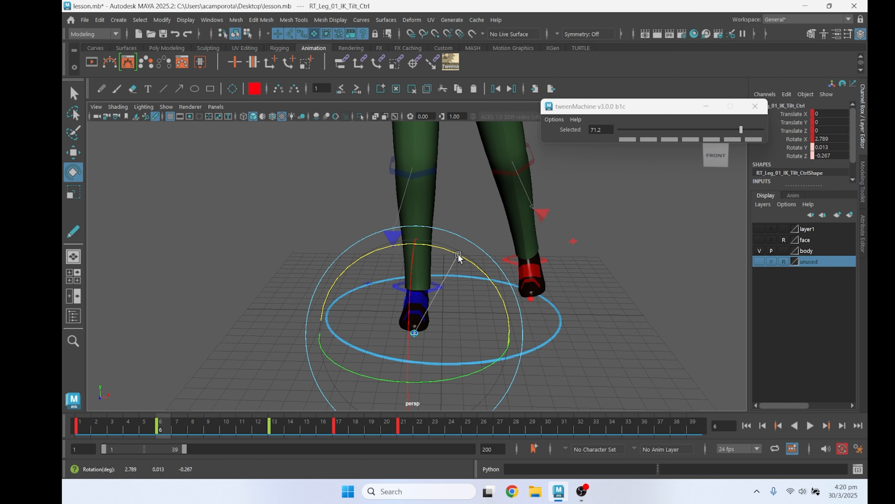
At frame 13, rotate the right foot's toe tilt control to adjust its side lean, and play back the foot motion
drag(177, 428, 275, 429)
alt+drag(433, 328, 472, 238)
click(468, 249)
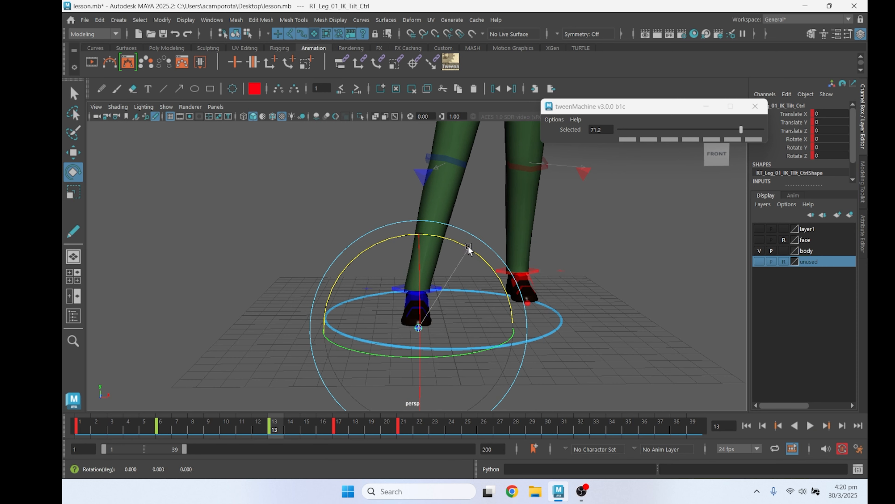
key(alt+v)
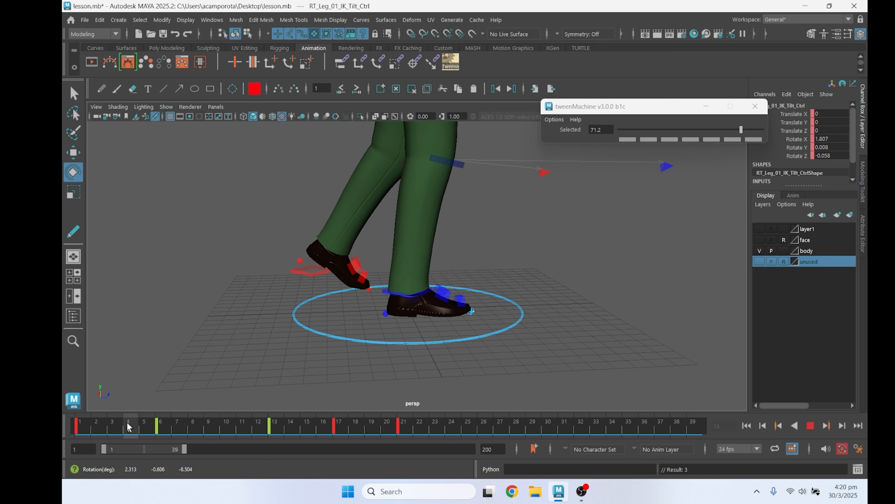
key(alt+v)
click(601, 269)
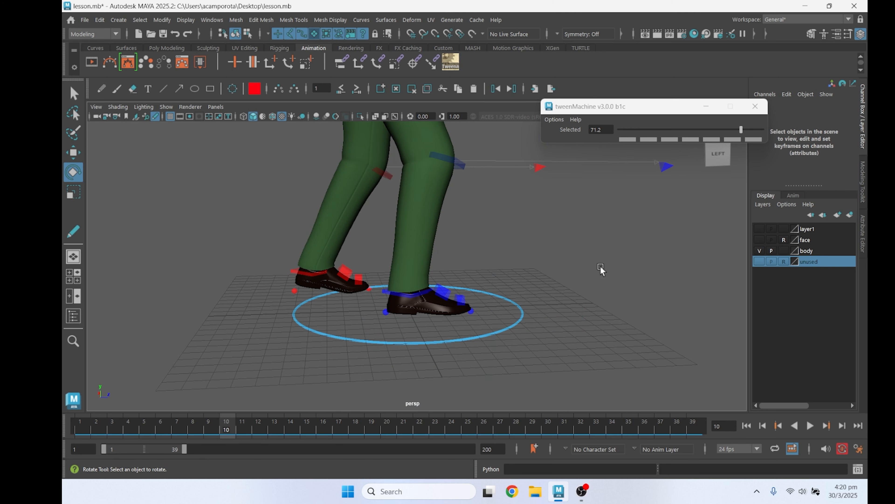
At frame 10, key all the leg and hip controls with a tween value of -40.6 and review the result
drag(393, 337, 393, 339)
click(662, 130)
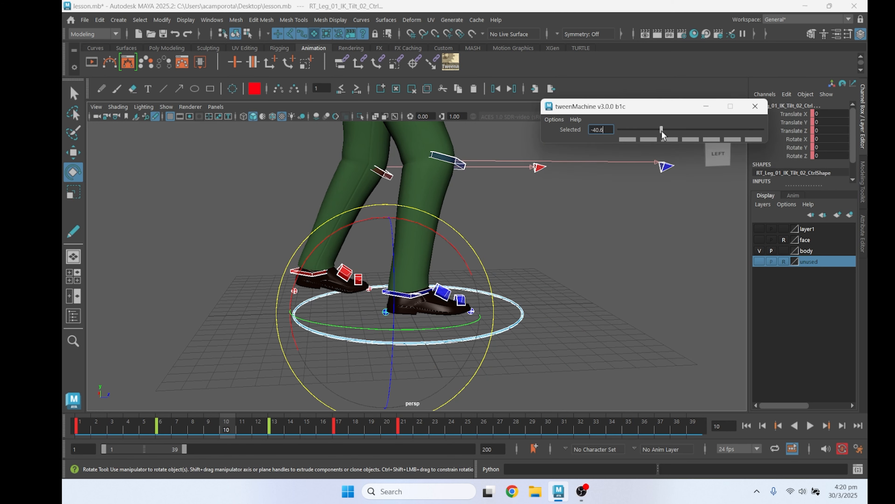
click(246, 427)
click(271, 427)
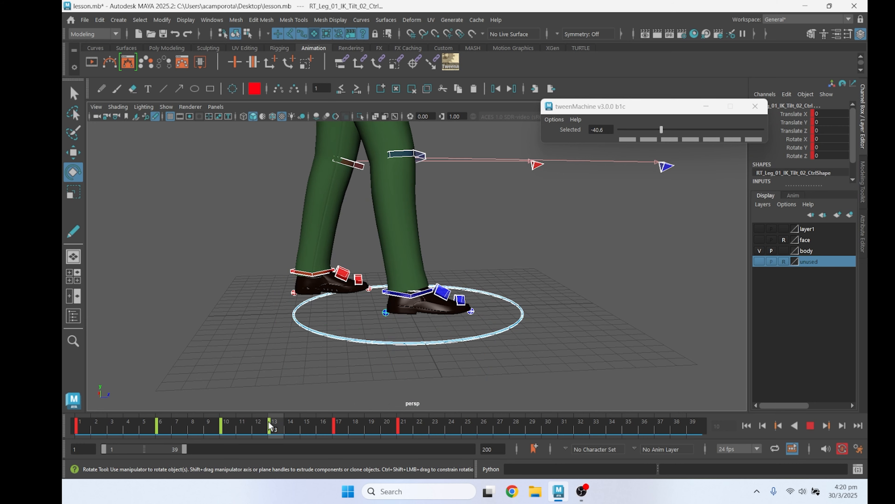
alt+drag(275, 402, 231, 406)
key(alt+v)
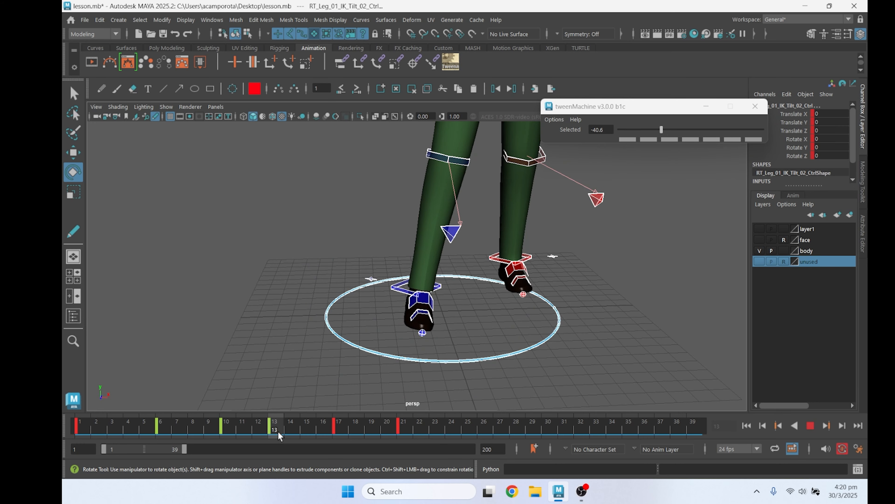
key(alt+v)
At frame 17, pull the right foot IK control back to -1.191 on Translate Z and turn it to about -5.946 on Rotate Y
alt+drag(384, 394, 454, 341)
alt+middle_drag(454, 343, 427, 387)
scroll(427, 387, up, 1)
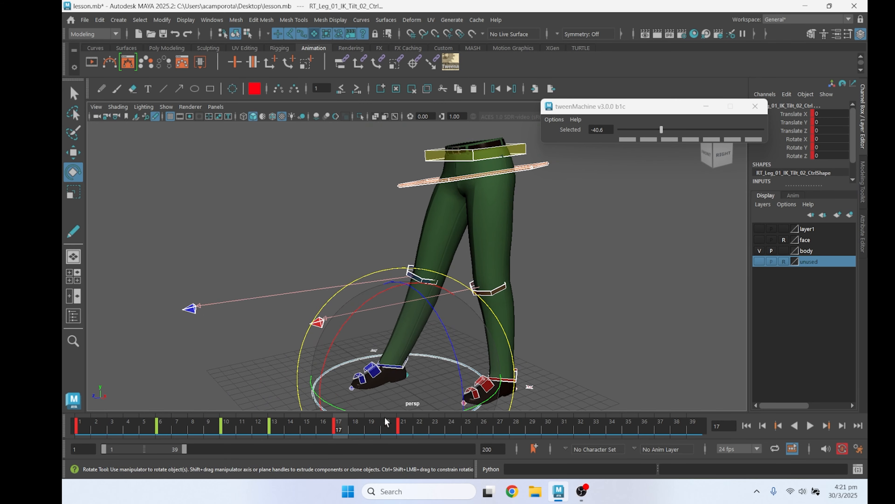
mouse_move(337, 424)
mouse_down()
mouse_move(244, 423)
mouse_move(340, 427)
mouse_up()
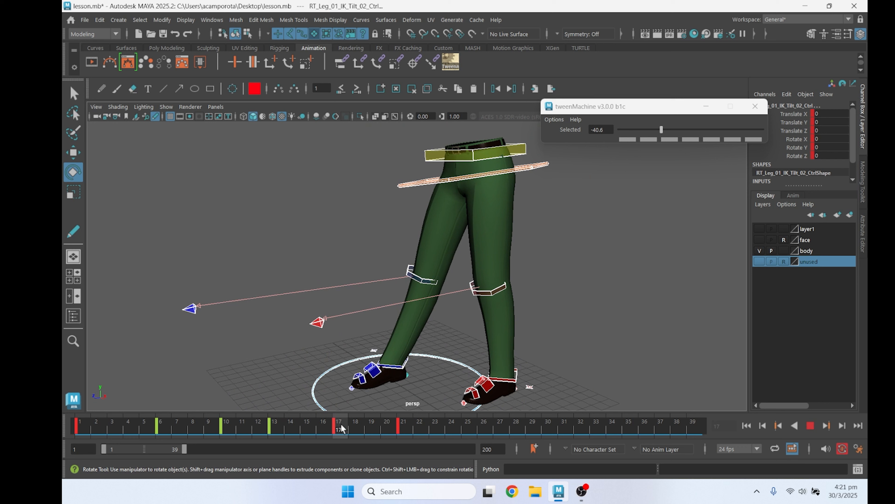
click(397, 370)
key(w)
drag(382, 367, 377, 370)
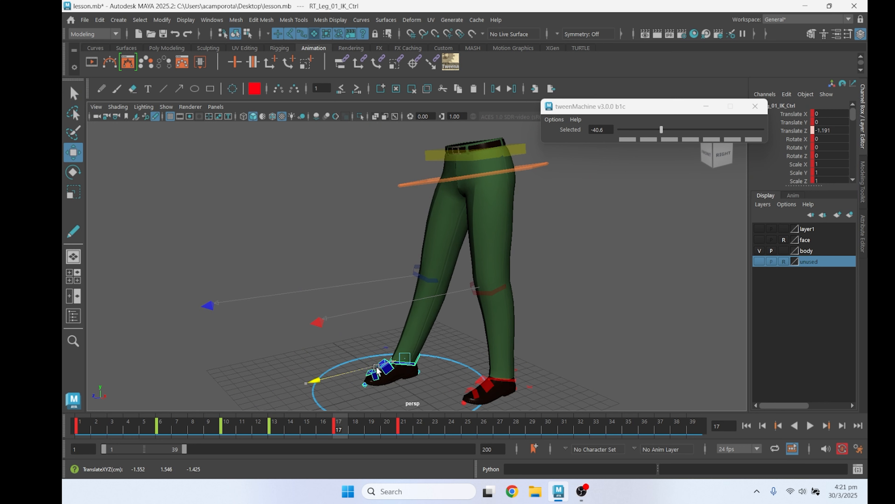
alt+drag(451, 380, 443, 362)
click(447, 371)
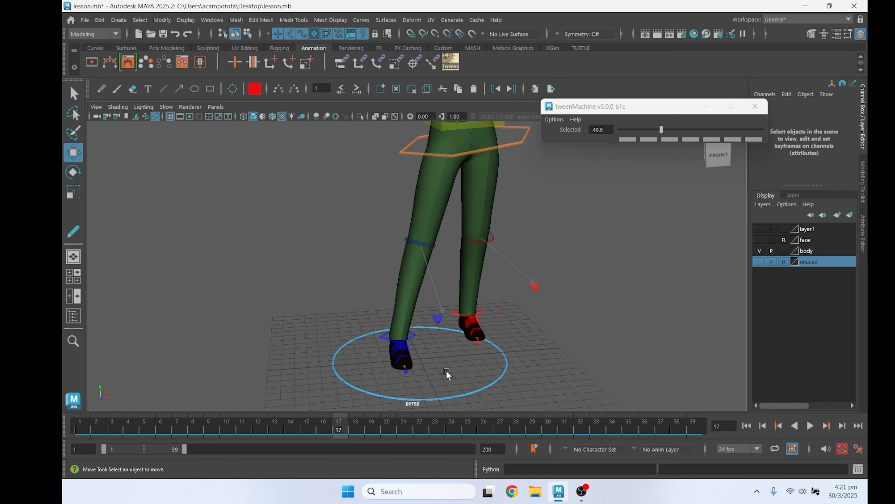
click(415, 334)
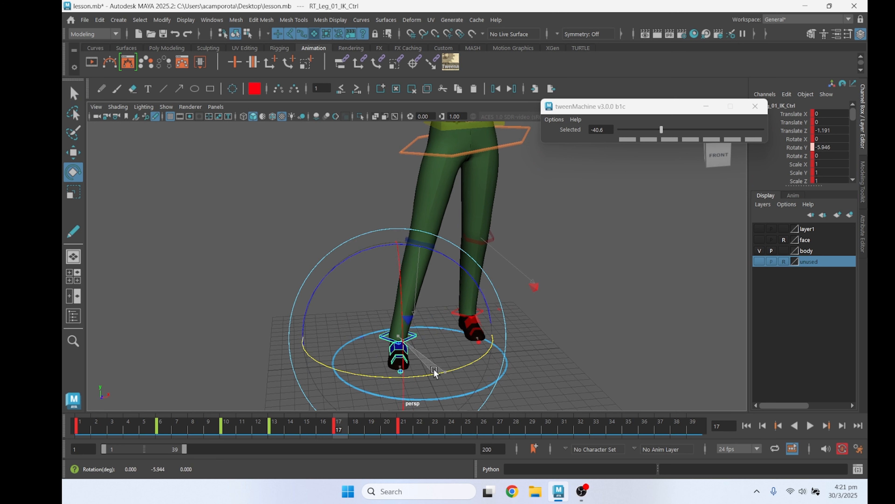
At frame 21, match all the controls to the previous key's pose with a tween value of -100
key(q)
drag(338, 329, 421, 386)
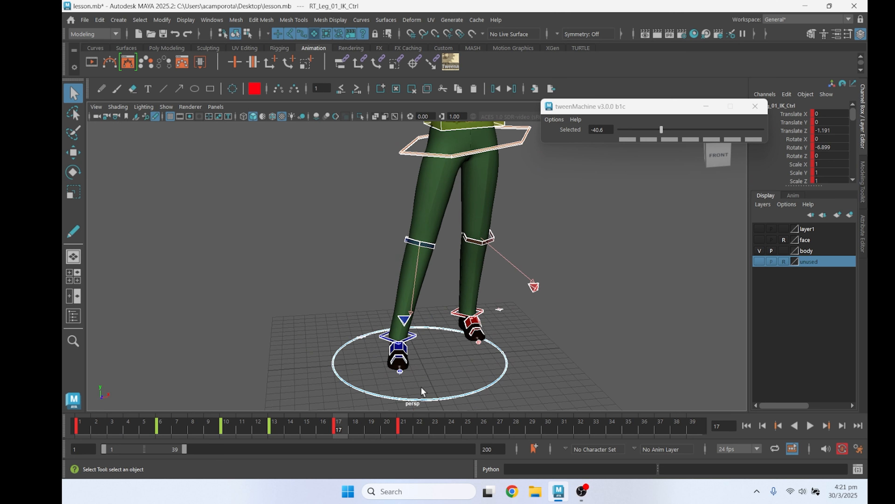
click(405, 426)
shift+click(405, 426)
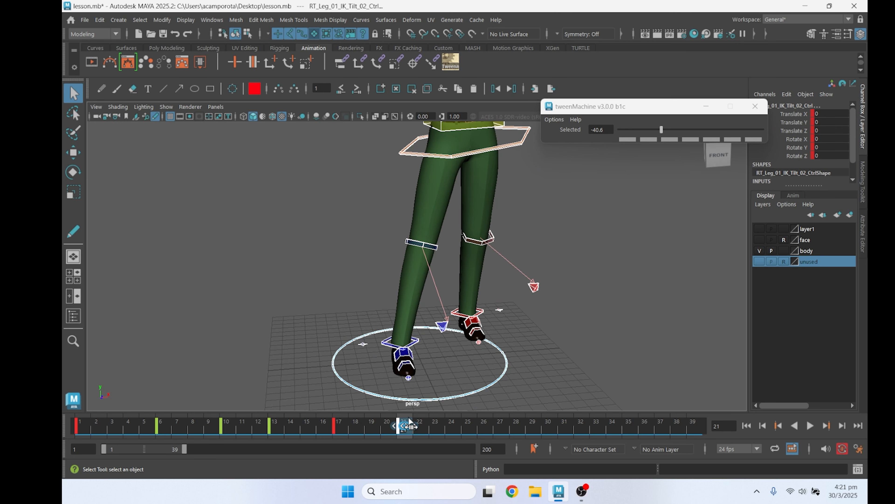
drag(607, 140, 601, 148)
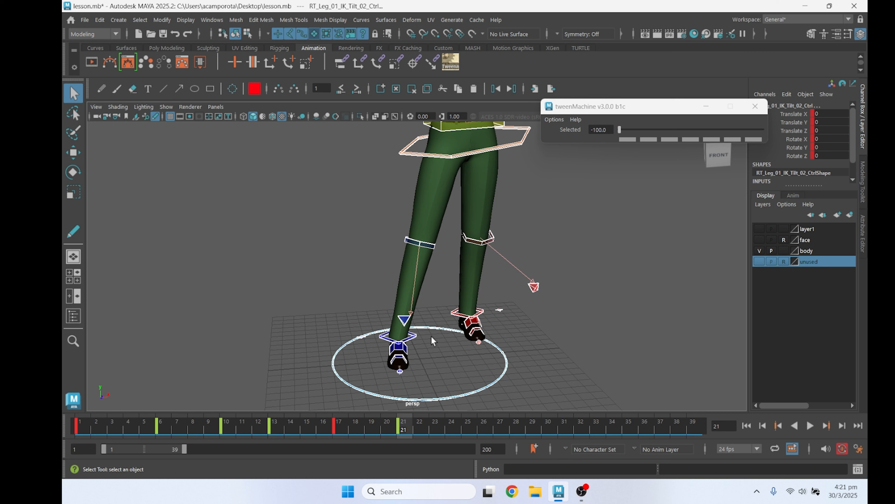
At frame 21, turn the right foot IK control to about -9.163 on Rotate Y and shift it to -1.329 on Translate Z
click(413, 338)
key(e)
drag(437, 375, 441, 375)
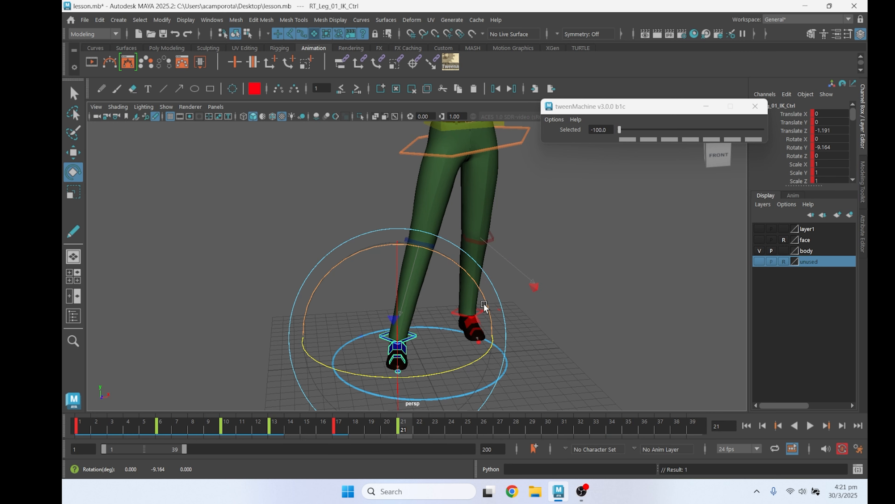
key(w)
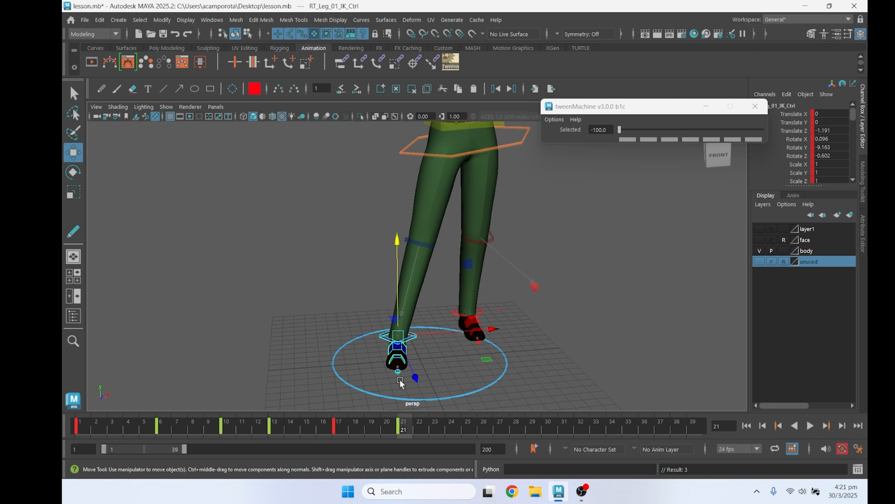
alt+drag(412, 375, 359, 367)
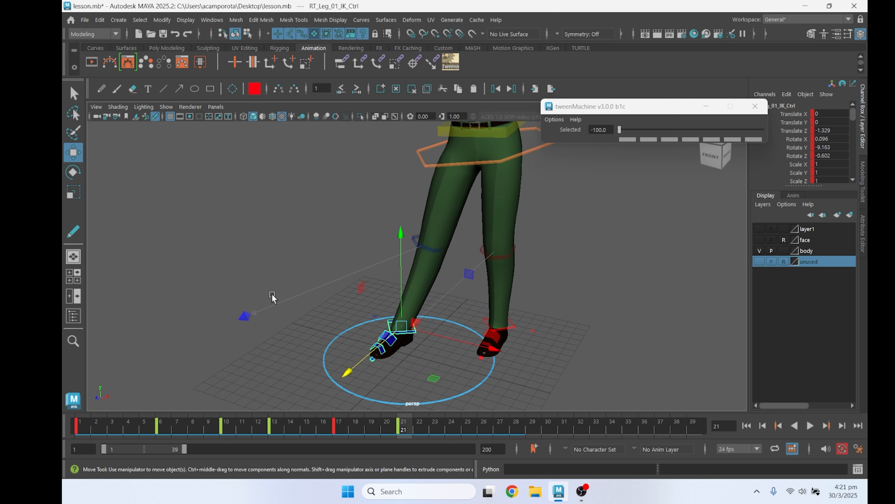
At frame 17, tween all the controls to 68.2 toward the frame 21 pose and check the transition between the two keys
click(241, 268)
drag(240, 267, 407, 380)
click(338, 431)
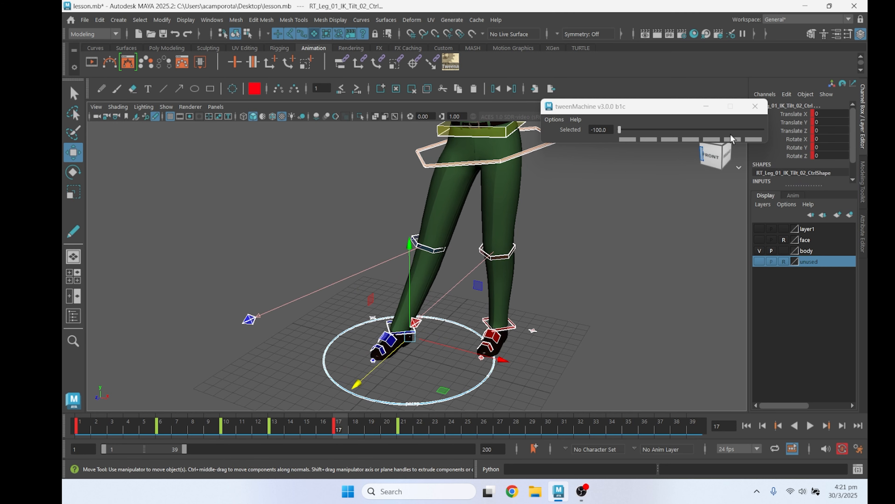
click(748, 129)
drag(747, 129, 738, 130)
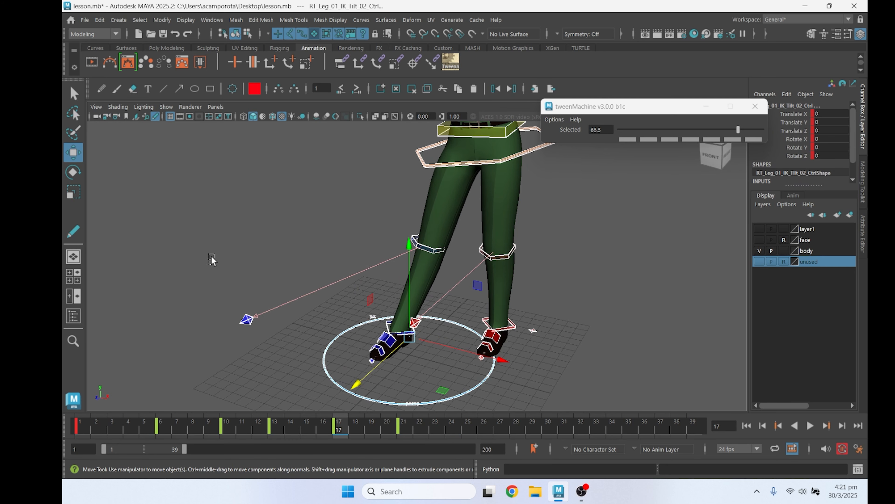
drag(215, 282, 516, 410)
drag(740, 133, 740, 134)
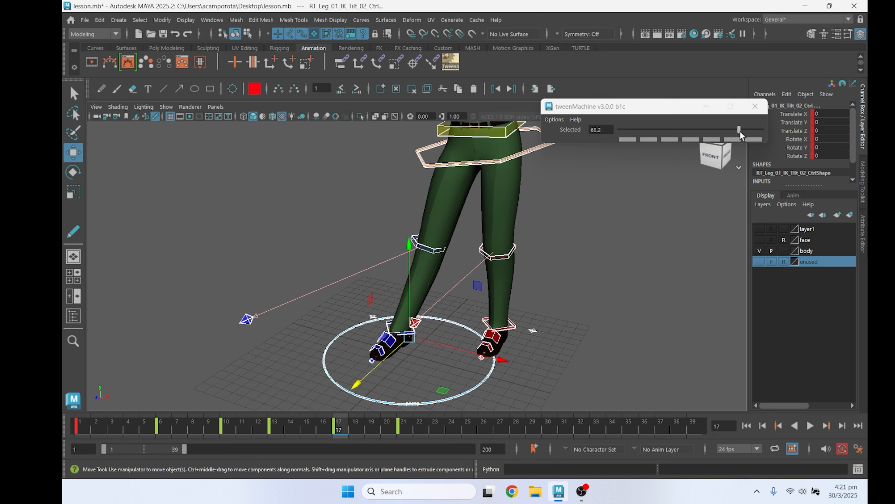
key(alt+v)
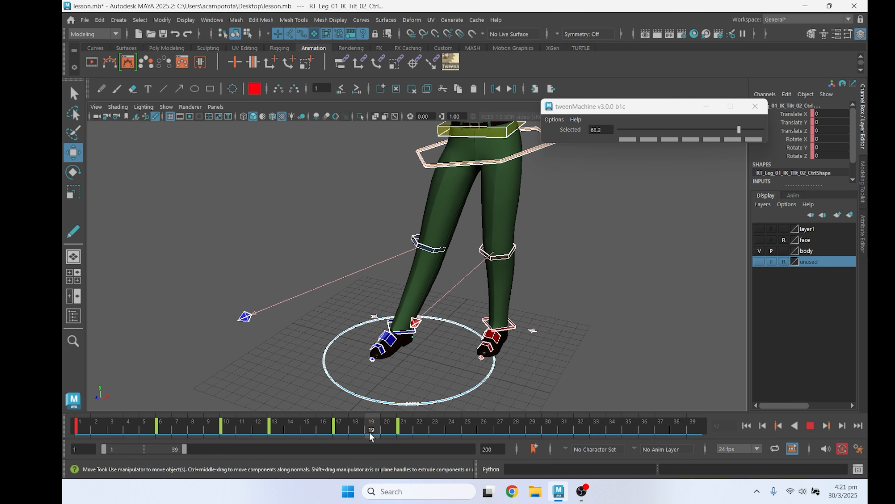
drag(400, 439, 346, 436)
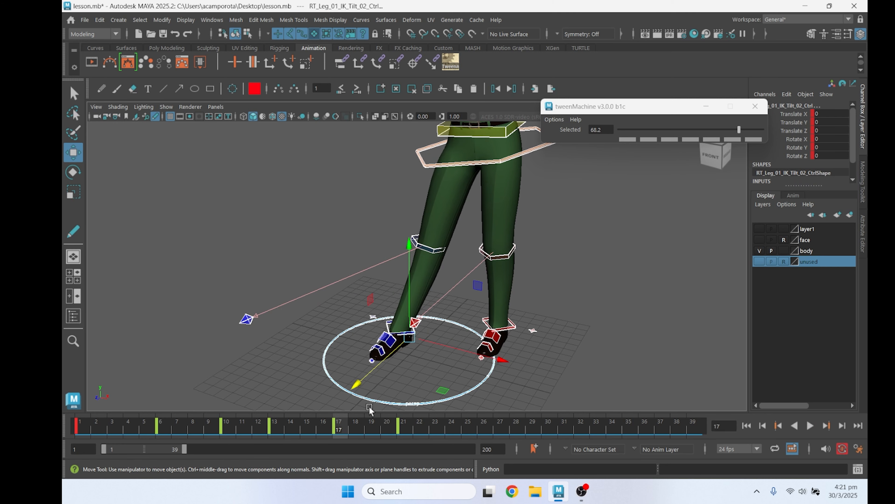
At frame 21, rotate the right foot's heel tilt control to about -3.049 on Rotate X
key(q)
alt+drag(413, 364, 400, 363)
click(436, 384)
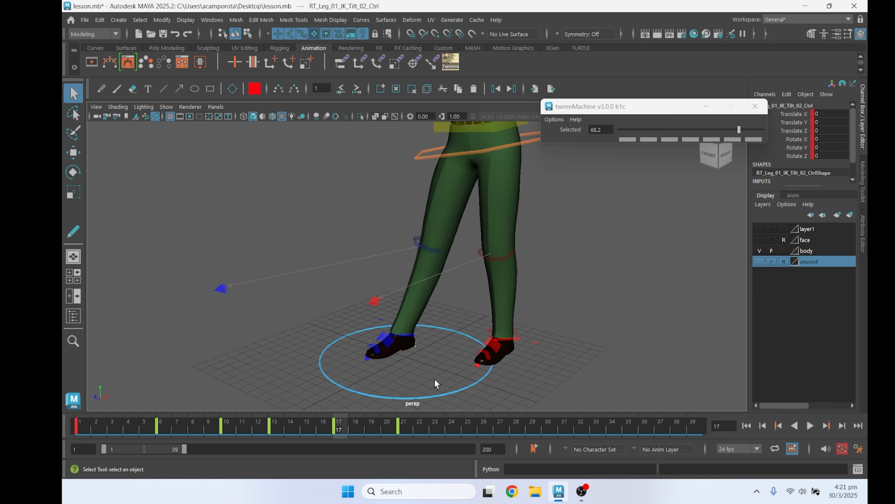
drag(340, 428, 387, 429)
key(e)
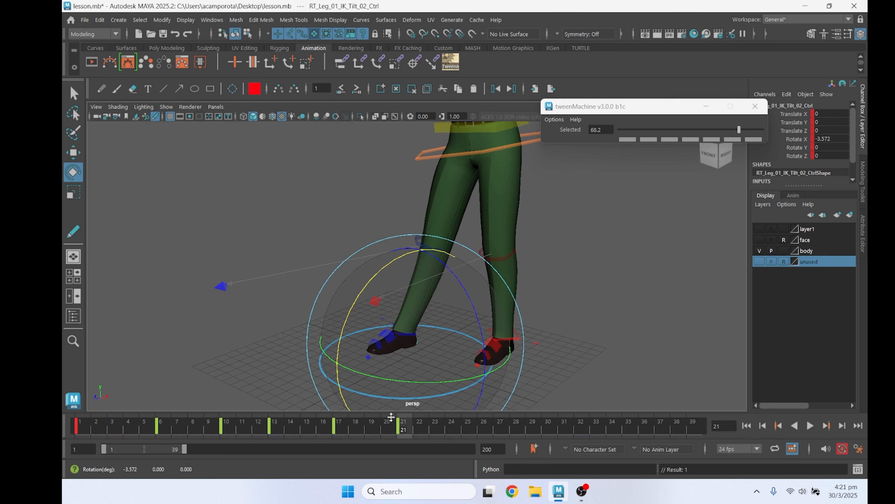
mouse_move(388, 428)
mouse_down()
mouse_move(343, 428)
mouse_move(403, 429)
mouse_up()
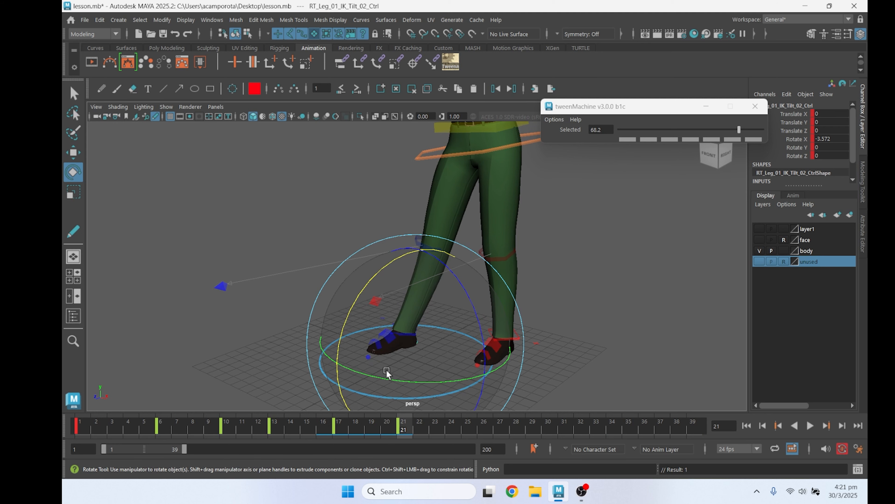
key(q)
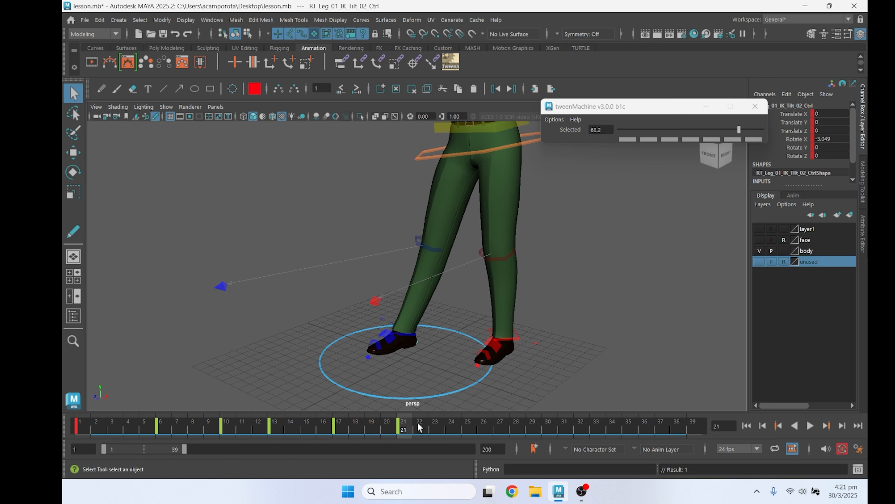
key(e)
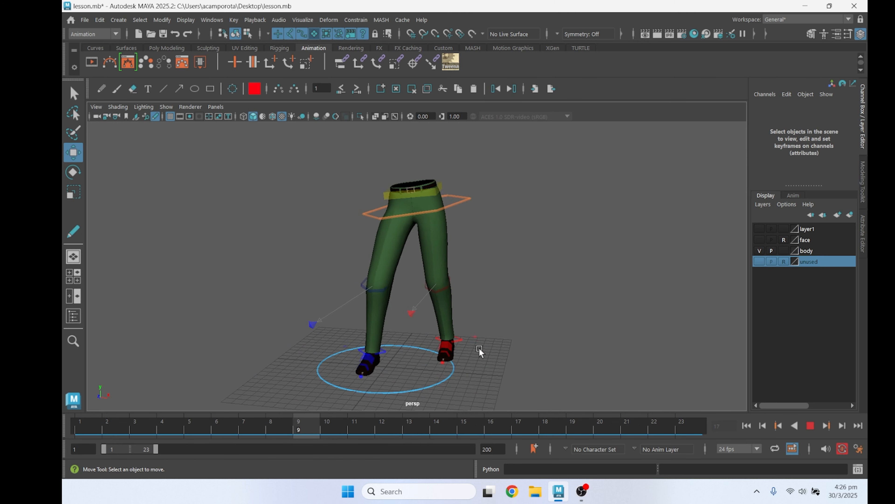